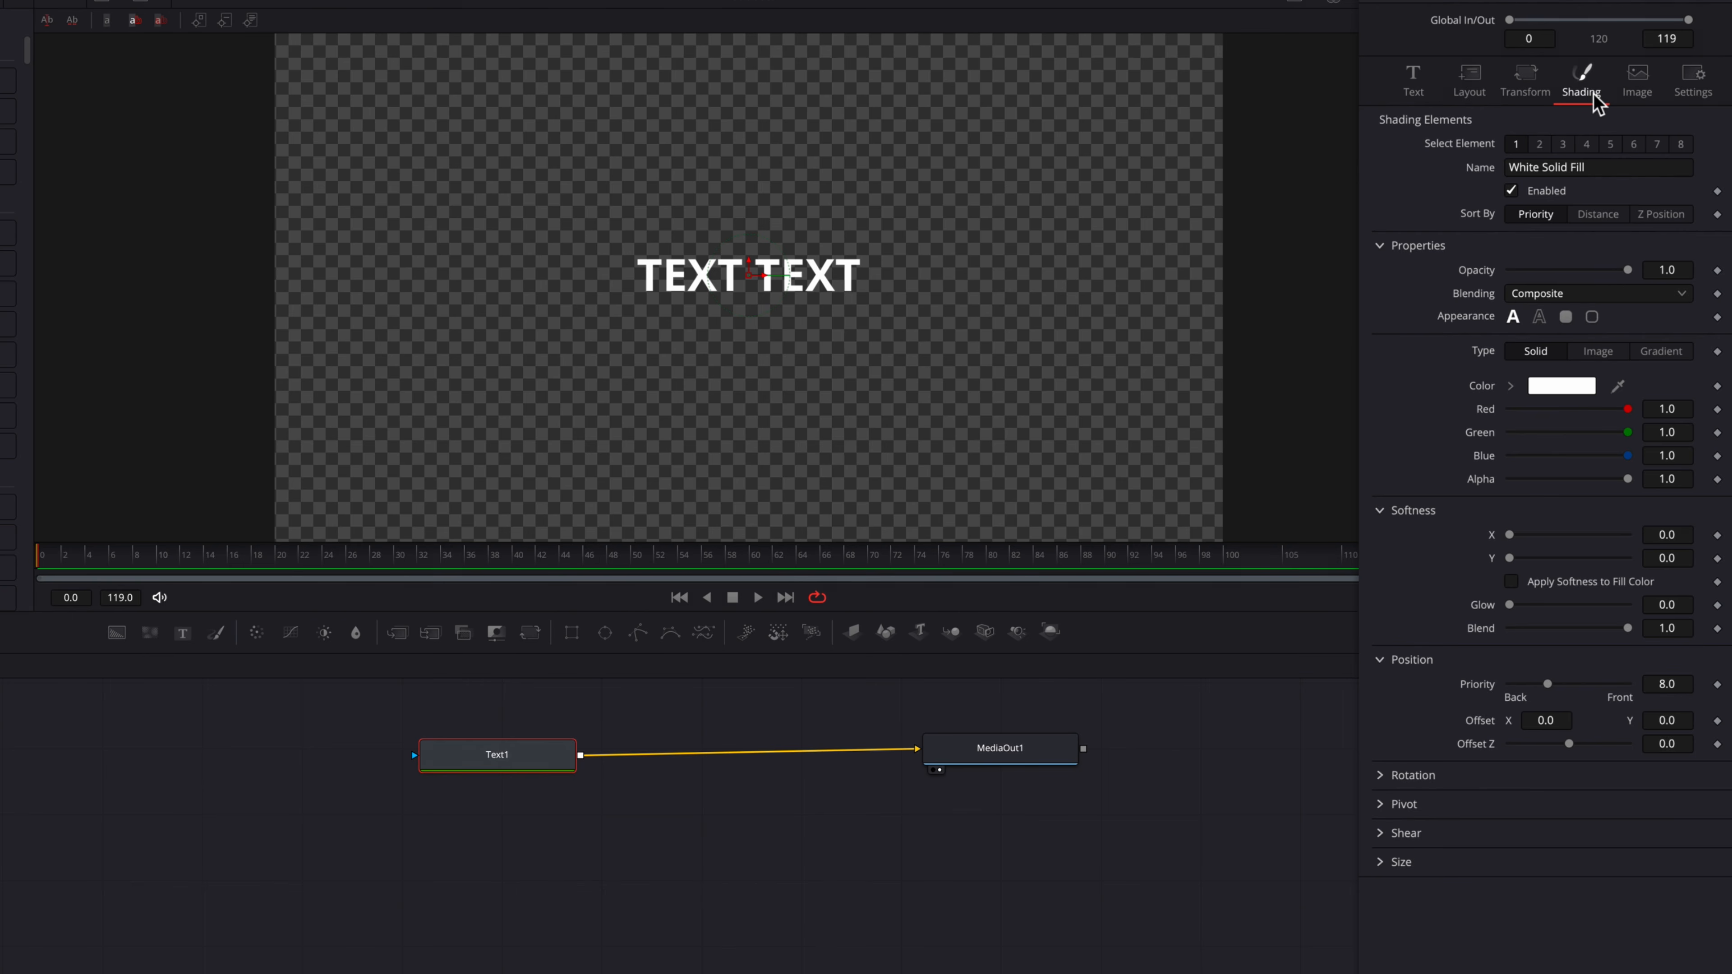
Set Text1's shading appearance to a filled border and its level to Text so one box spans the whole text.
click(1567, 319)
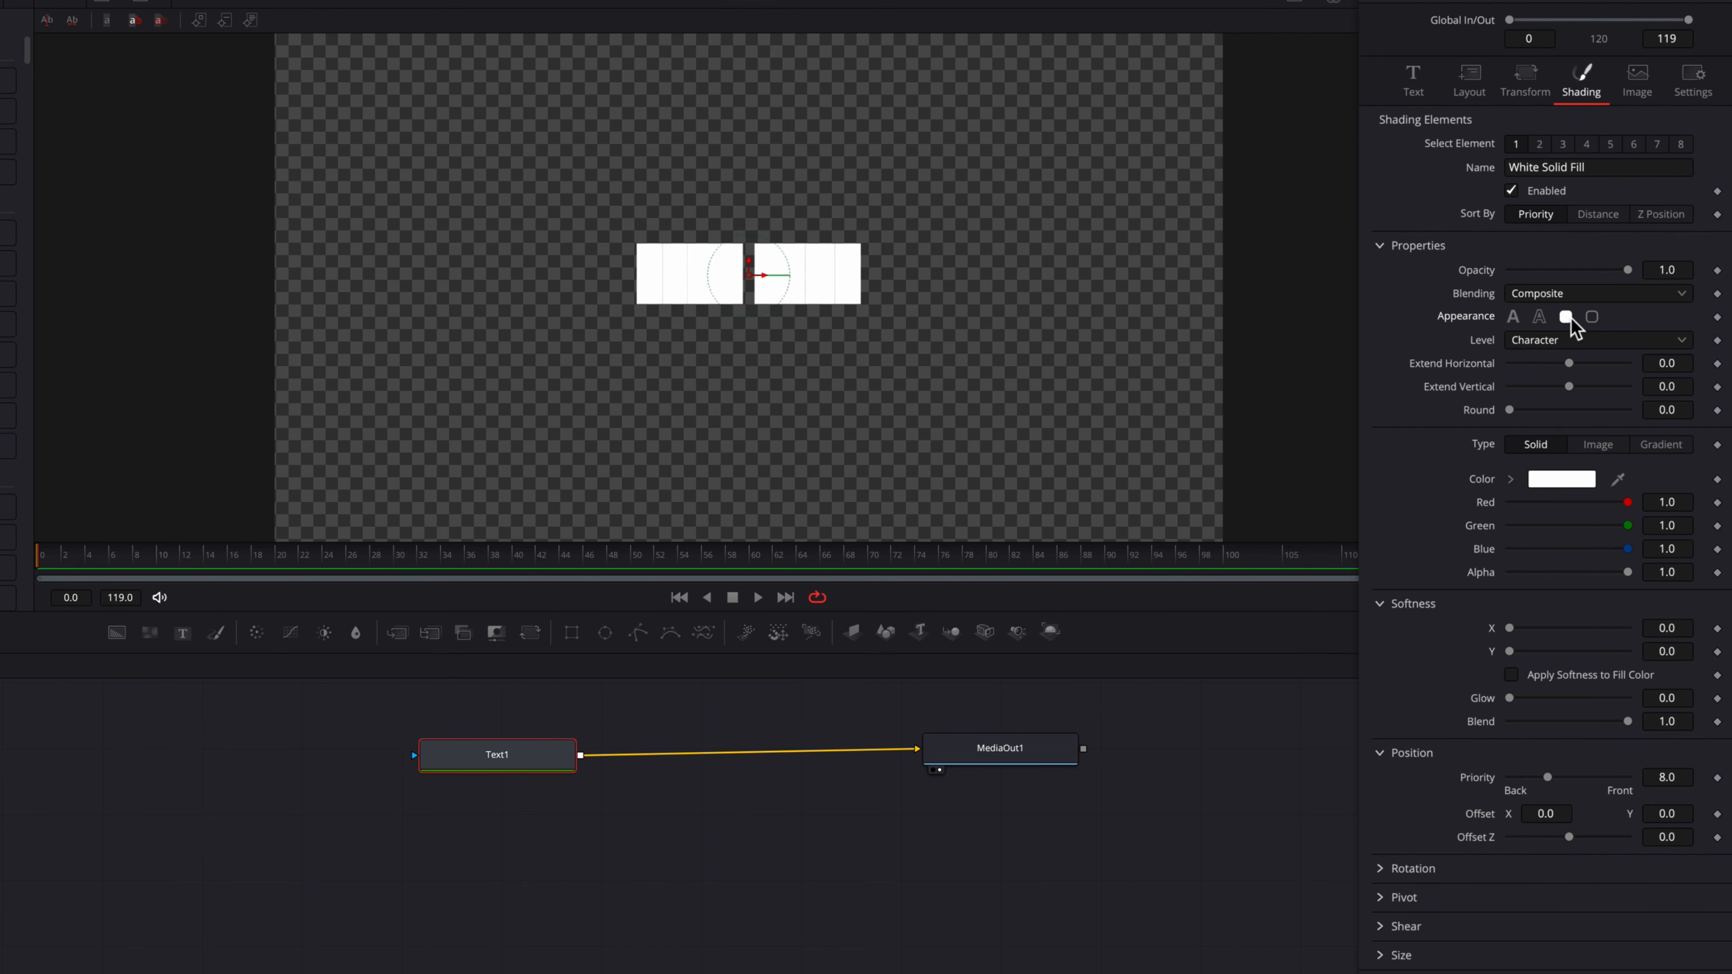
click(1592, 317)
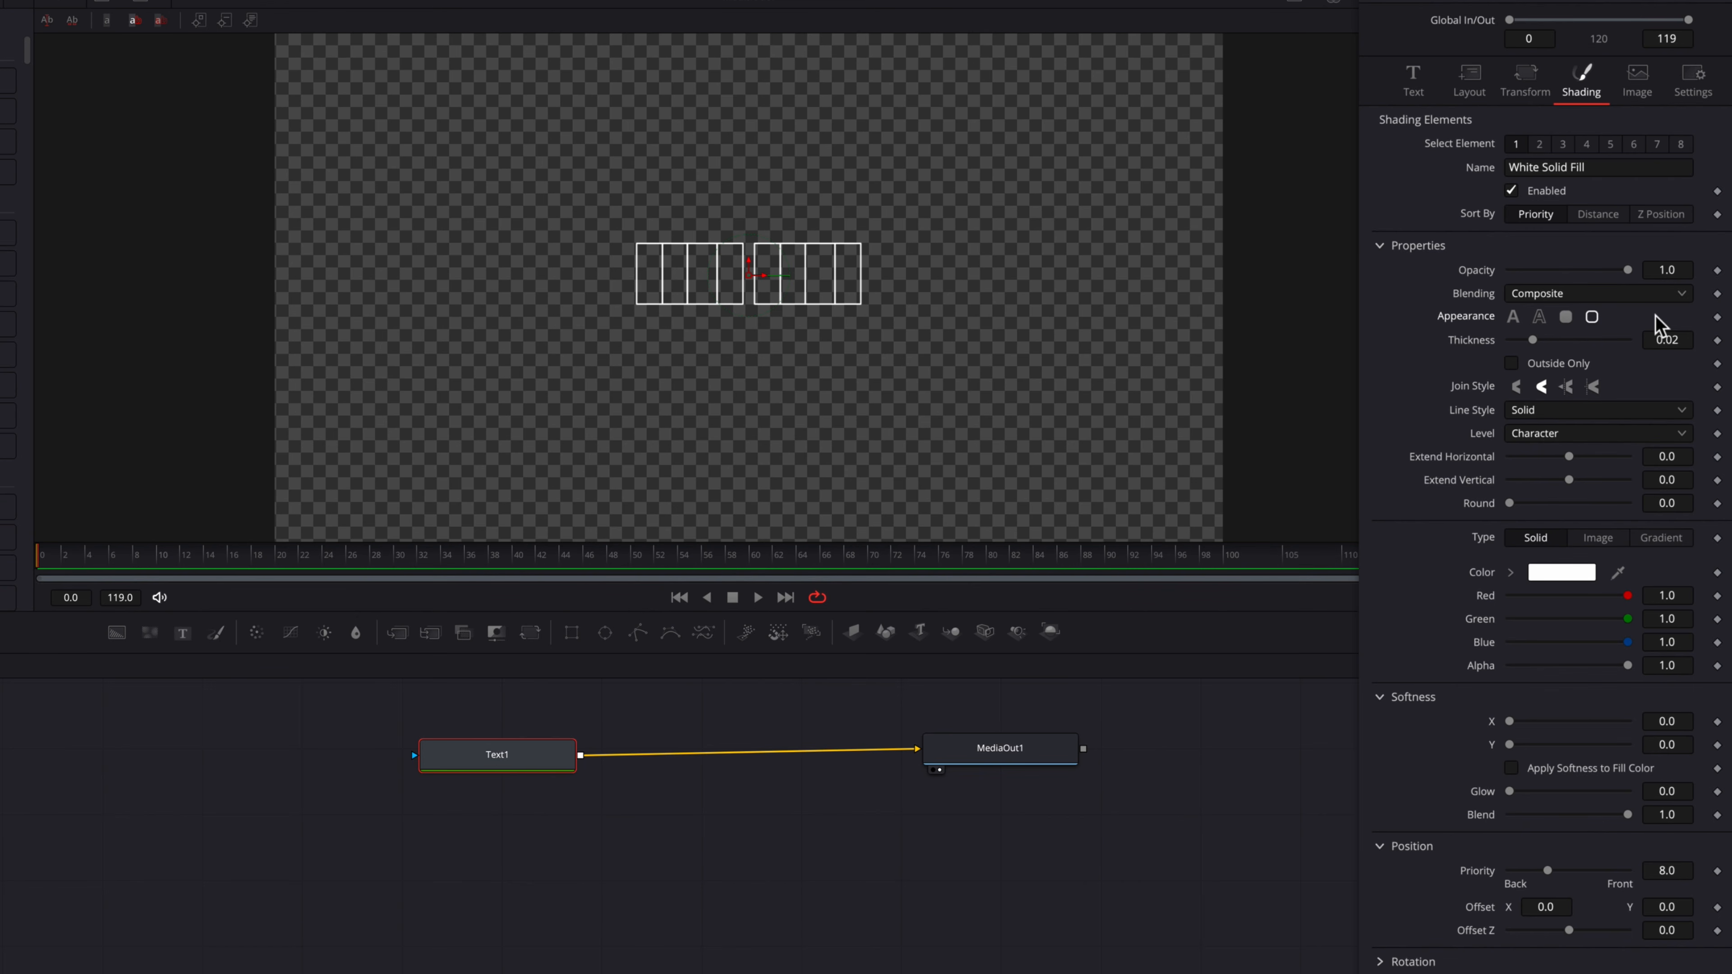
click(1569, 319)
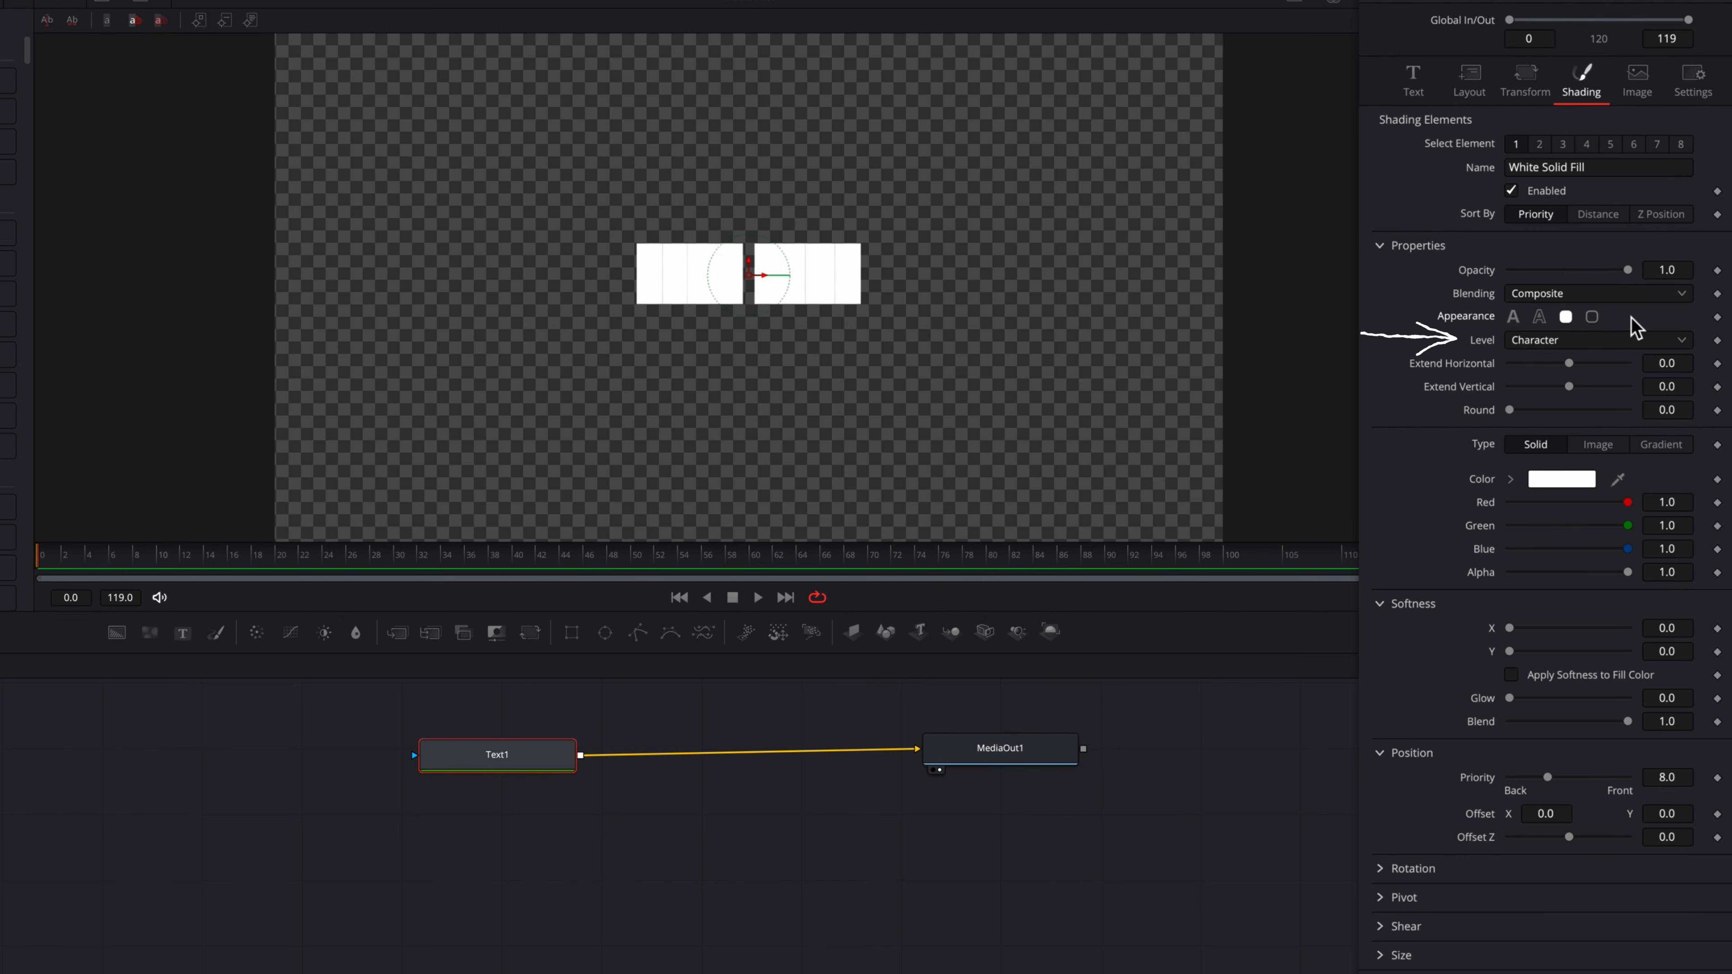
click(1634, 341)
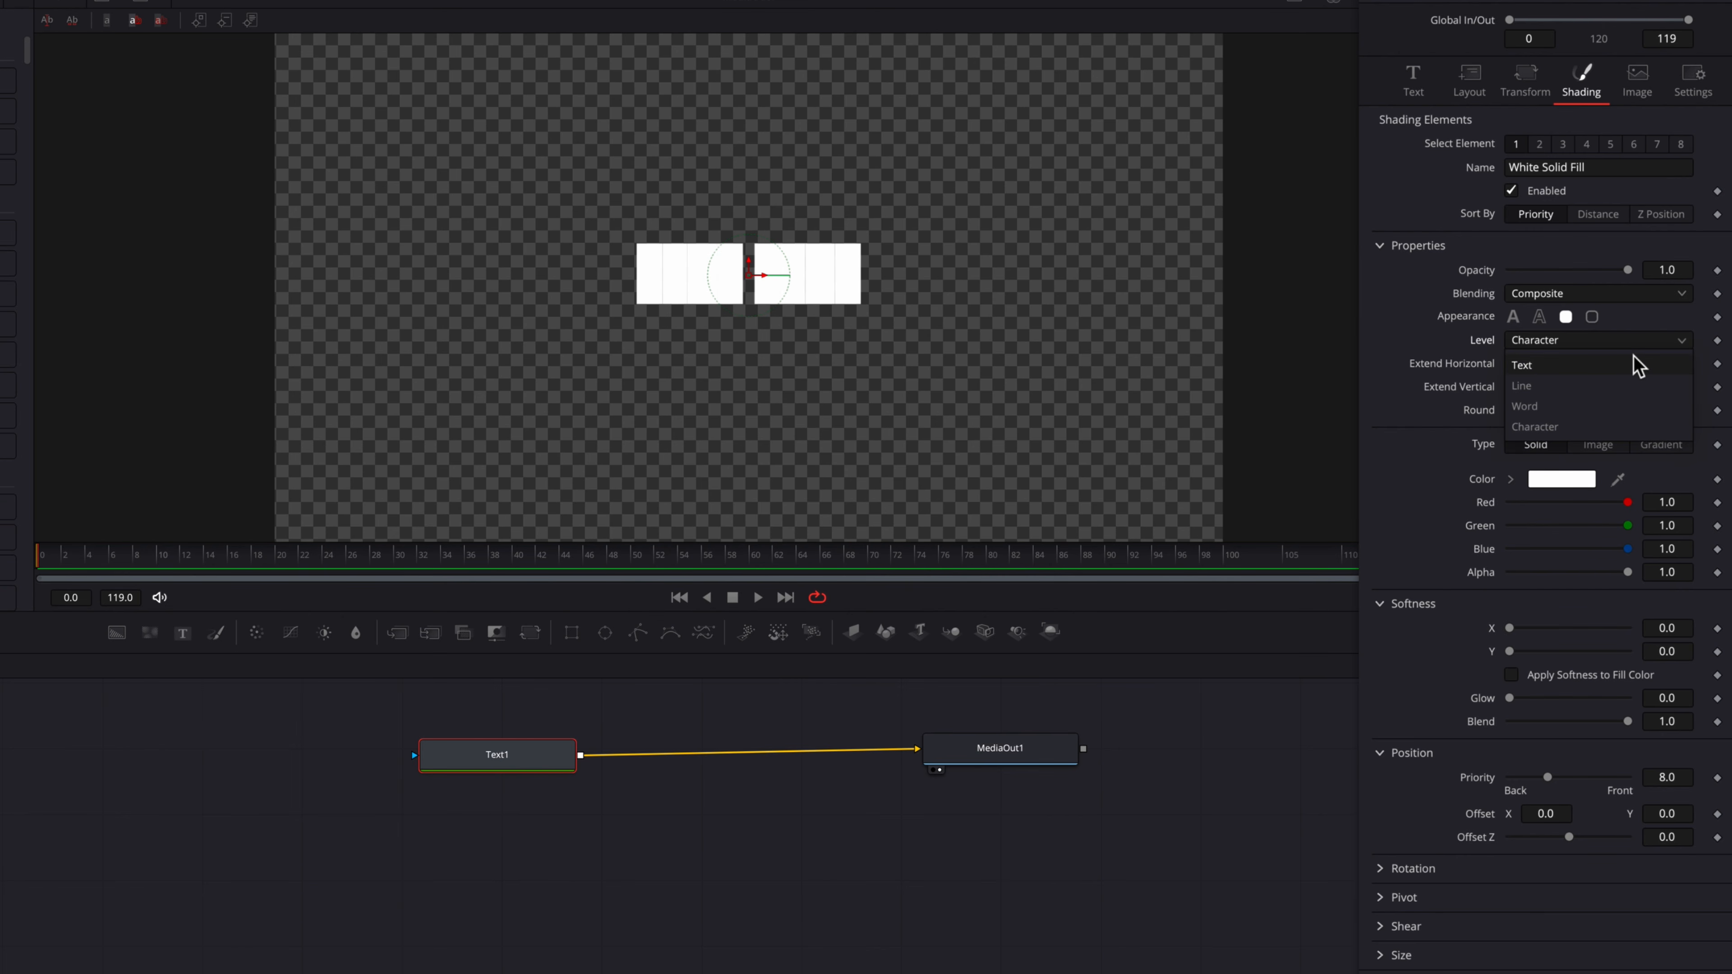
click(1640, 366)
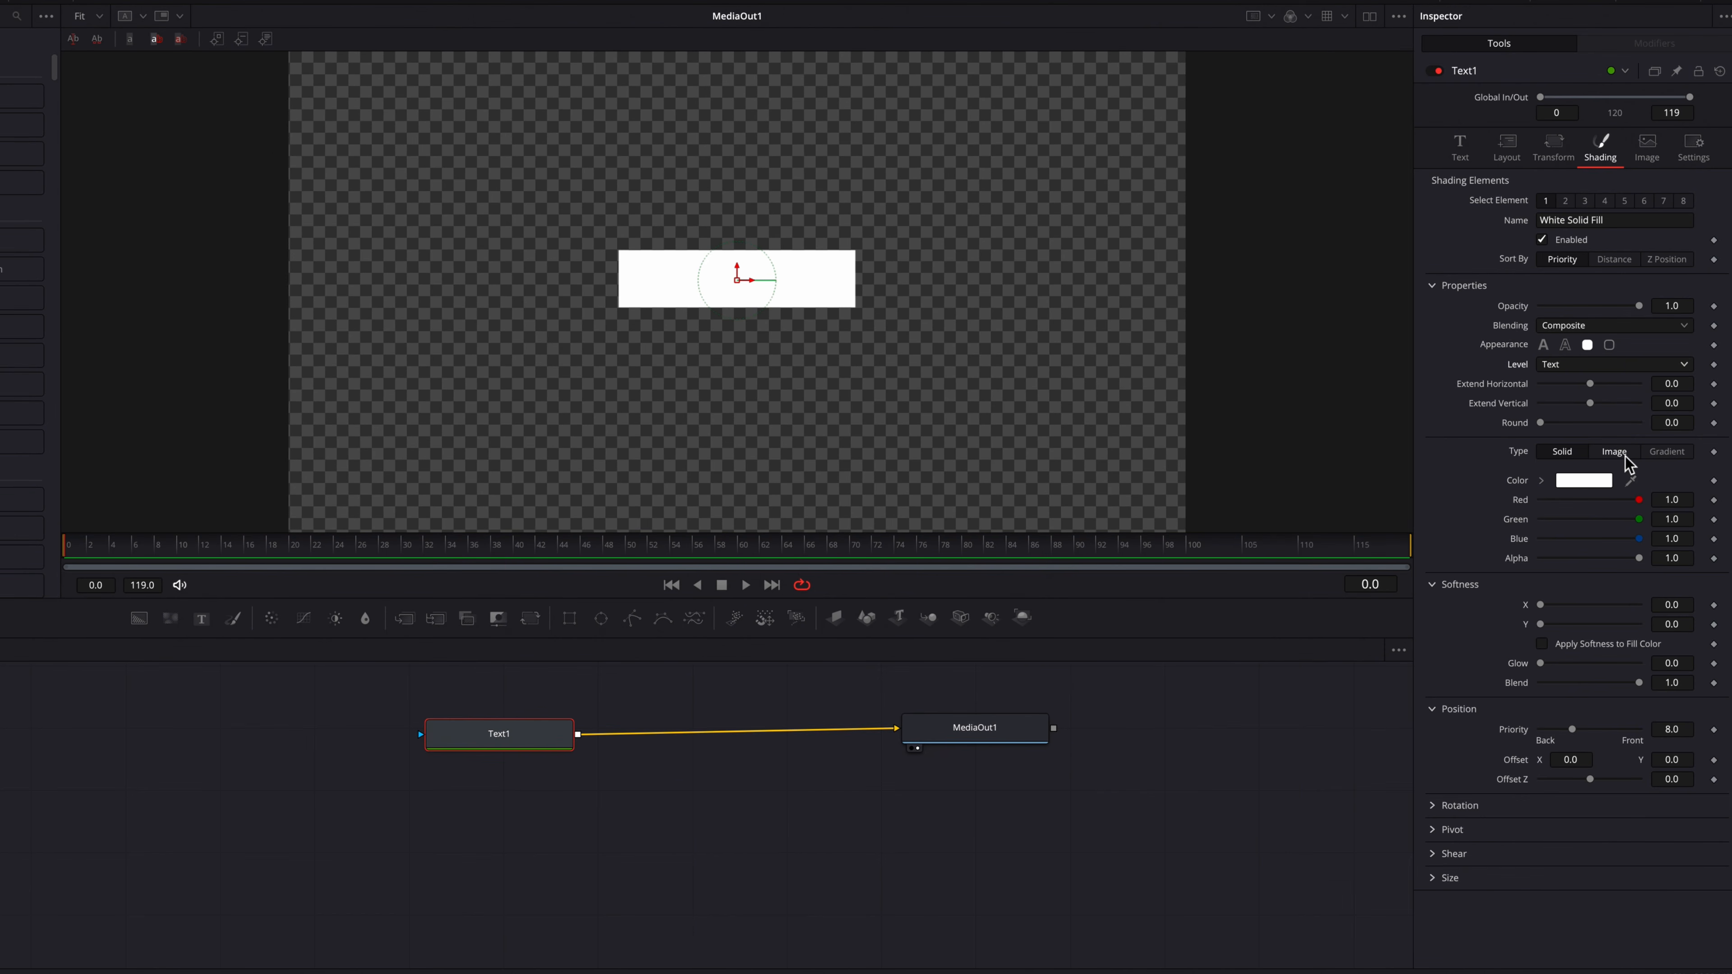
Line up the Text1 node with MediaOut1 and paste an instance of Text1 merged over it.
drag(550, 743, 564, 736)
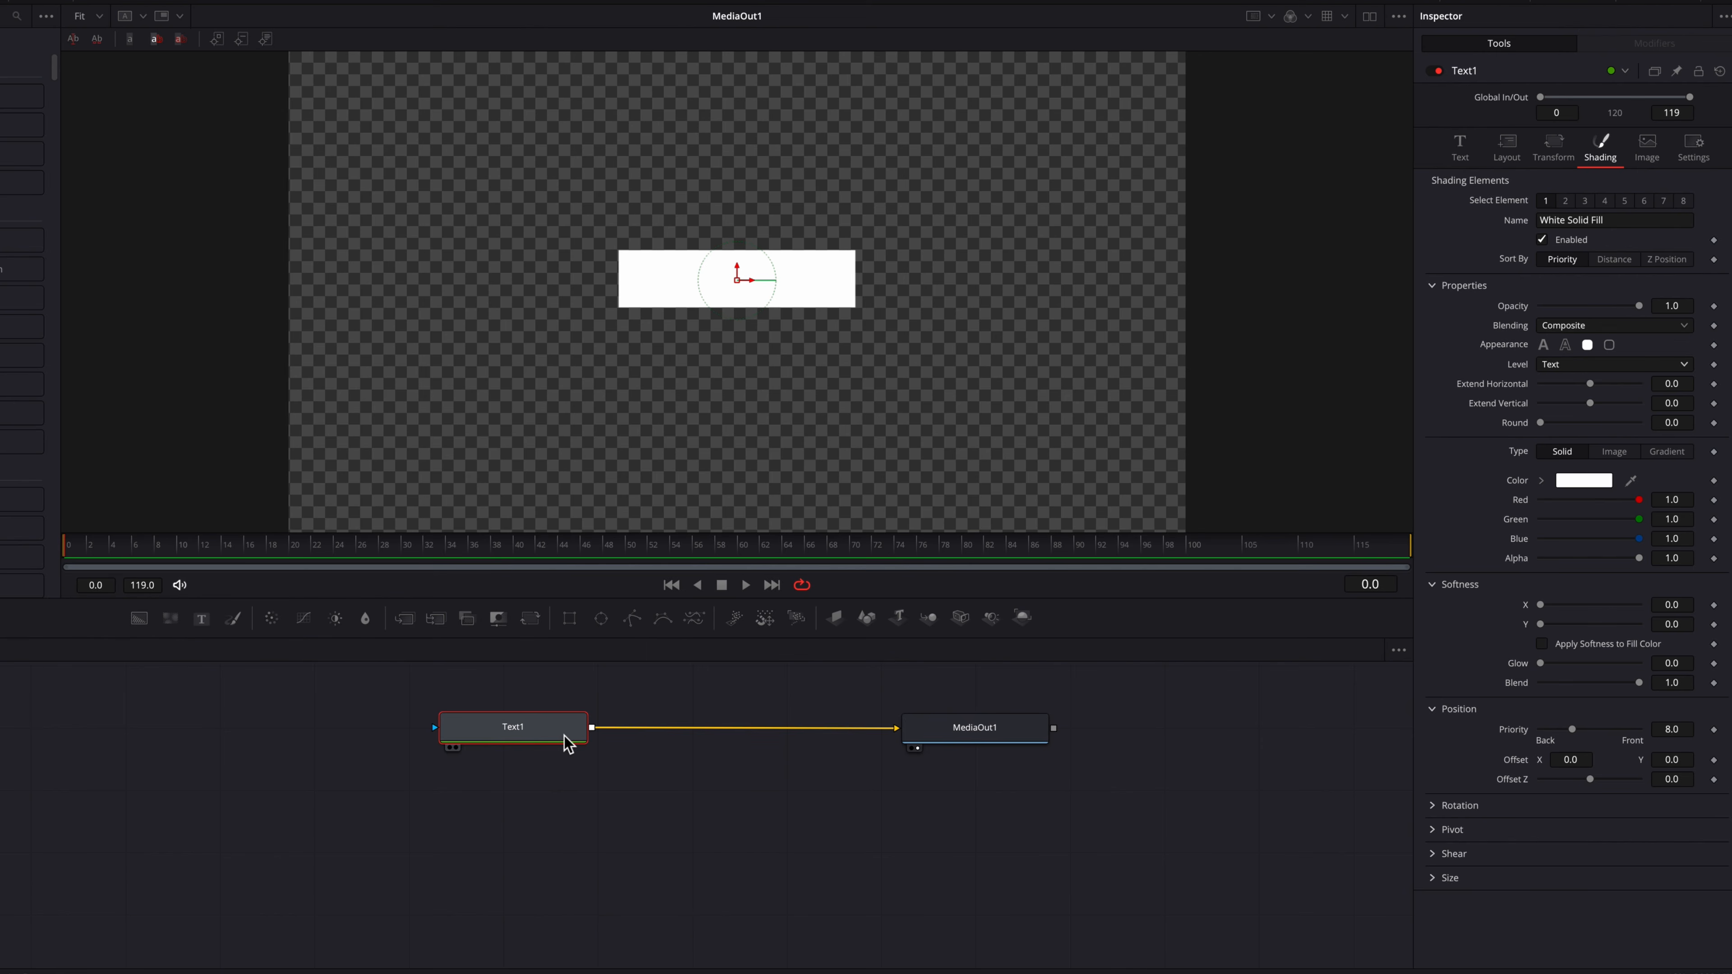
key(super+shift+v)
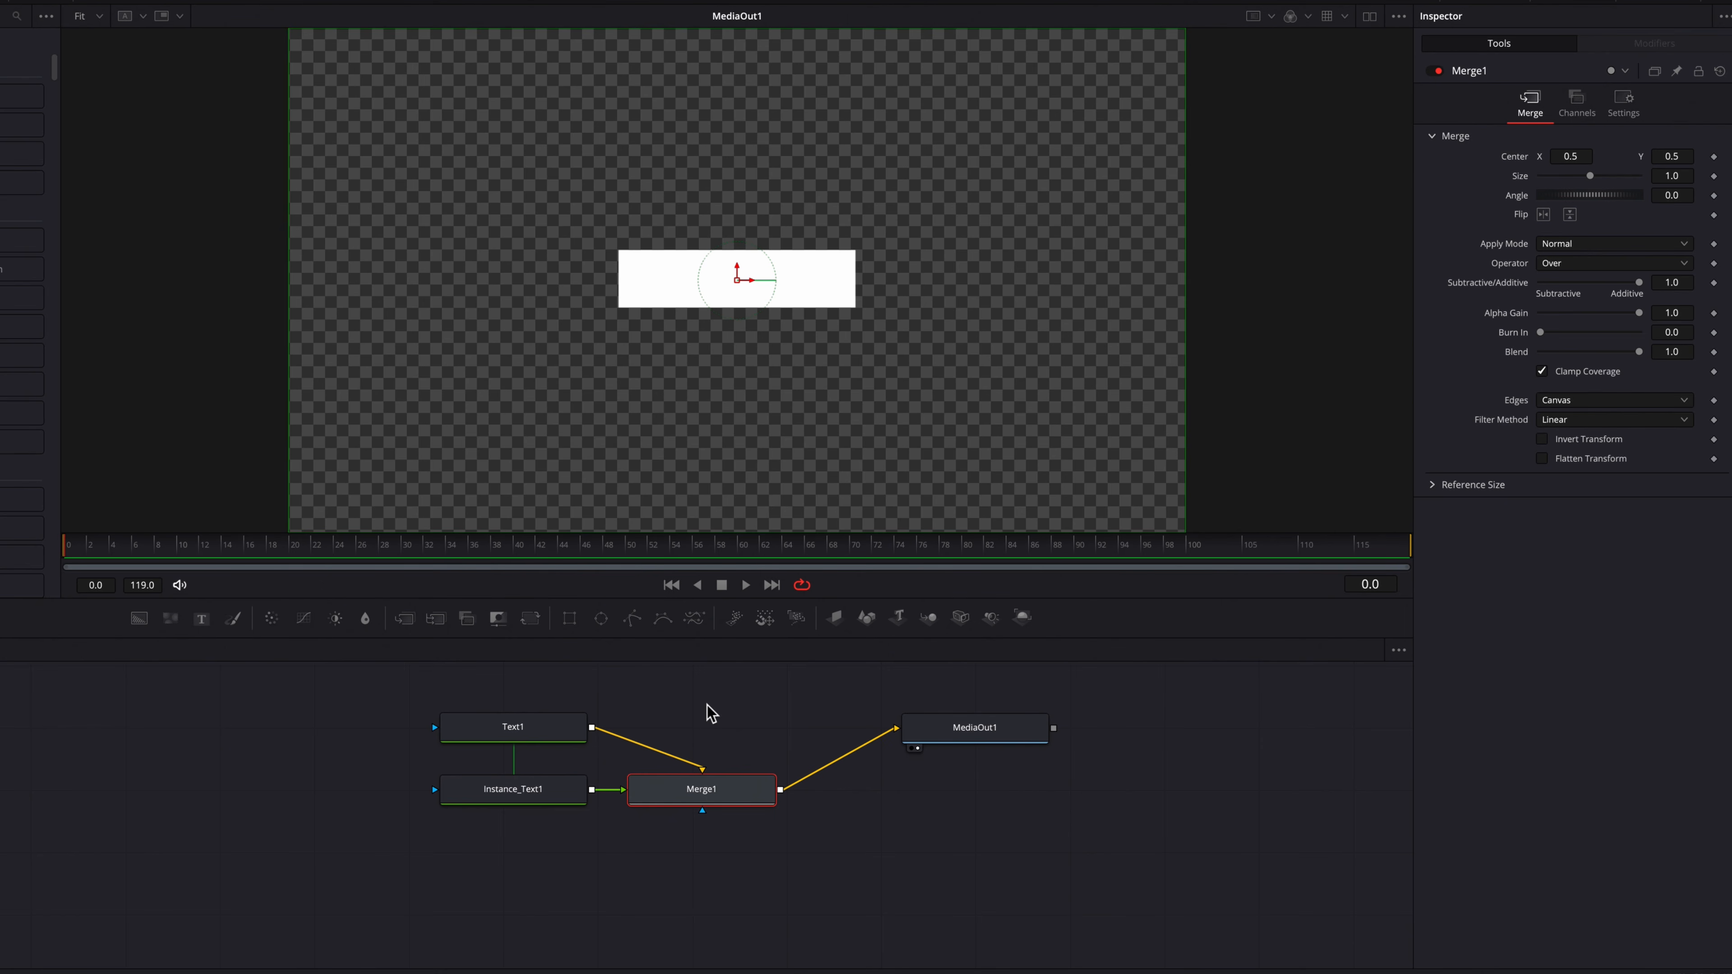
Deinstance the shading appearance of Instance_Text1 and set it to text fill.
click(547, 797)
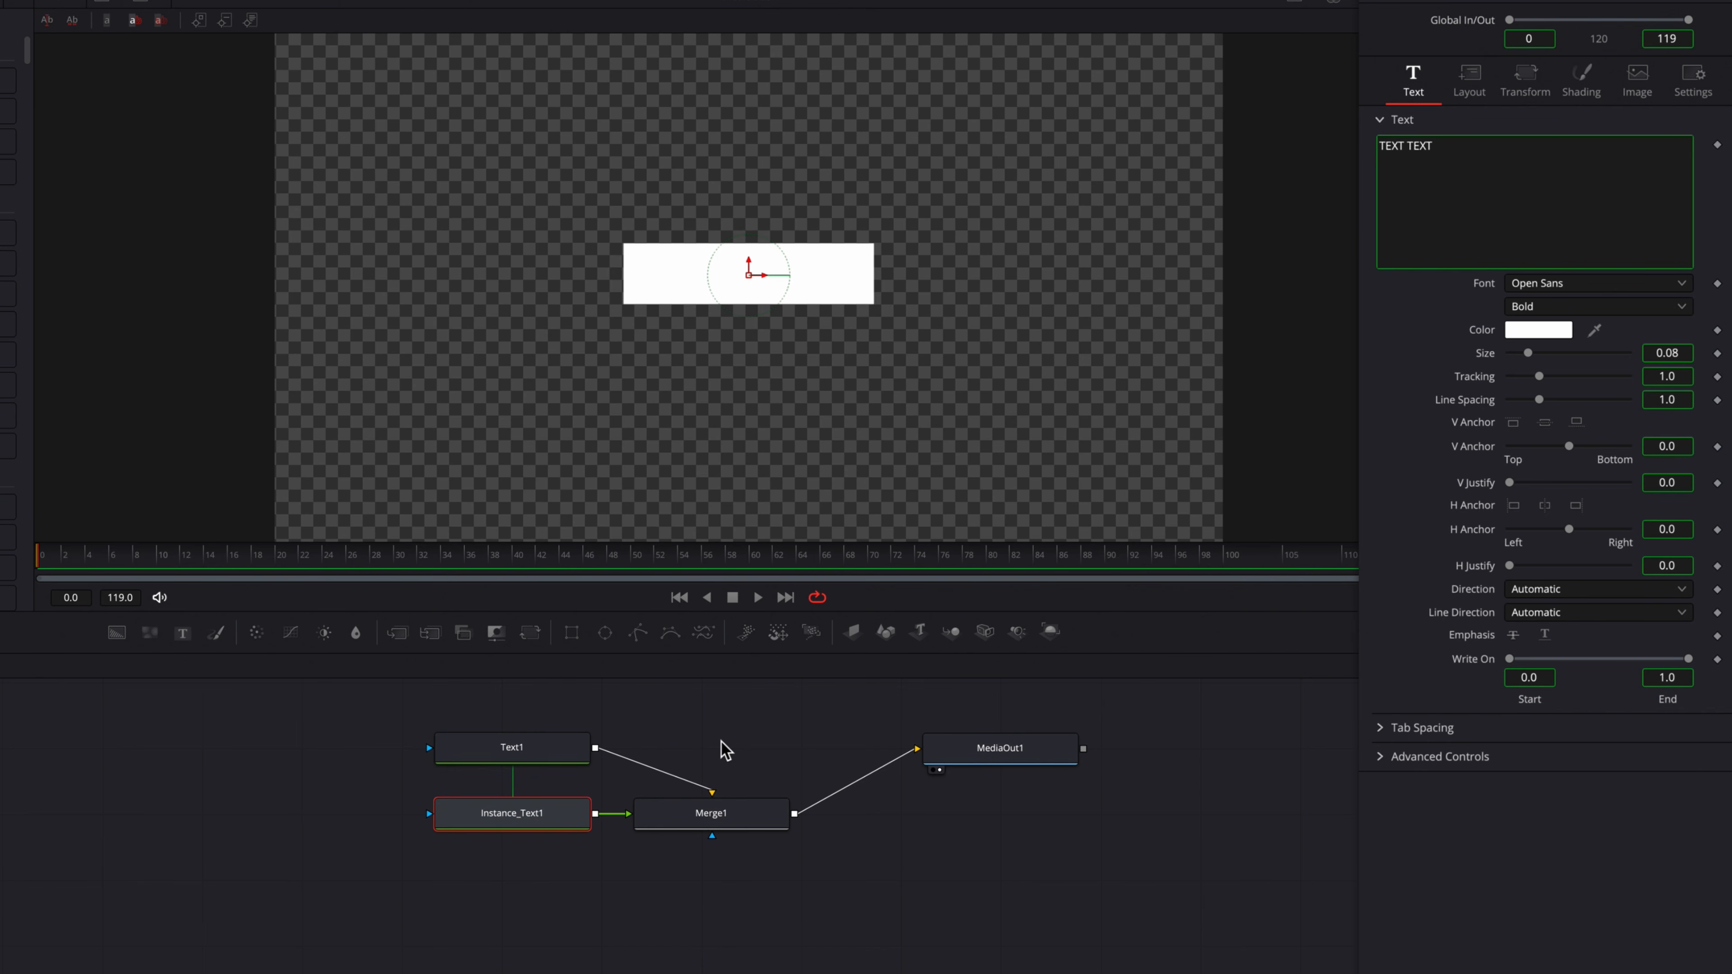
click(1588, 99)
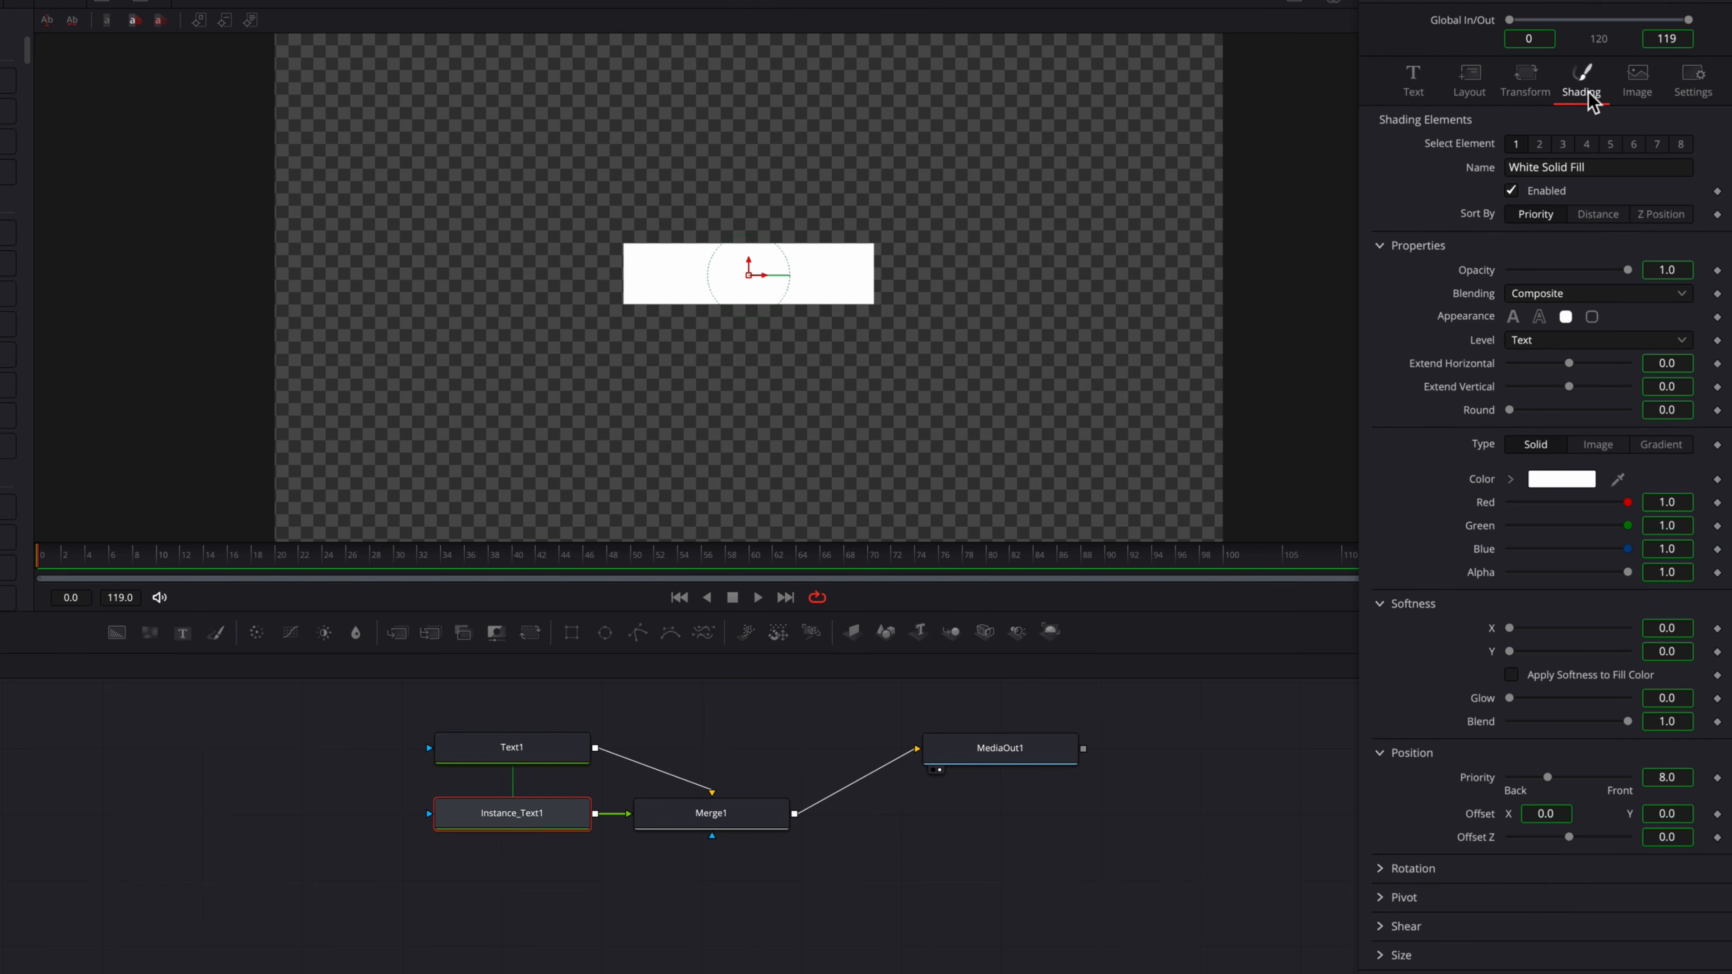
right_click(1475, 321)
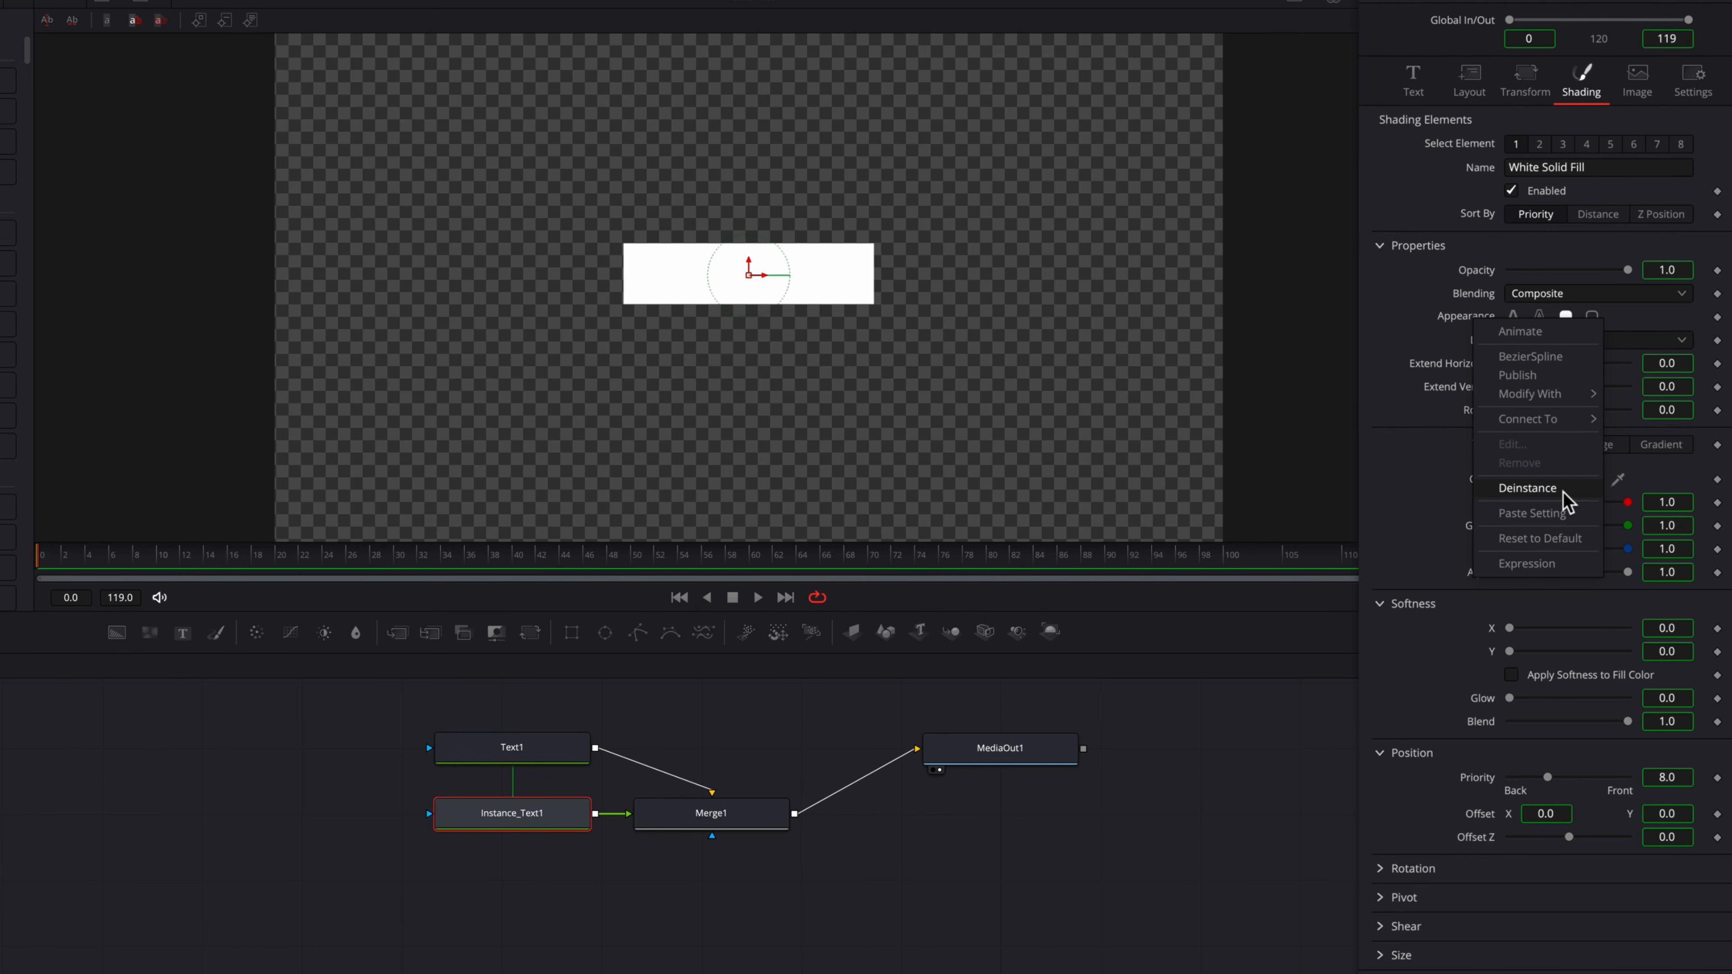
click(1528, 488)
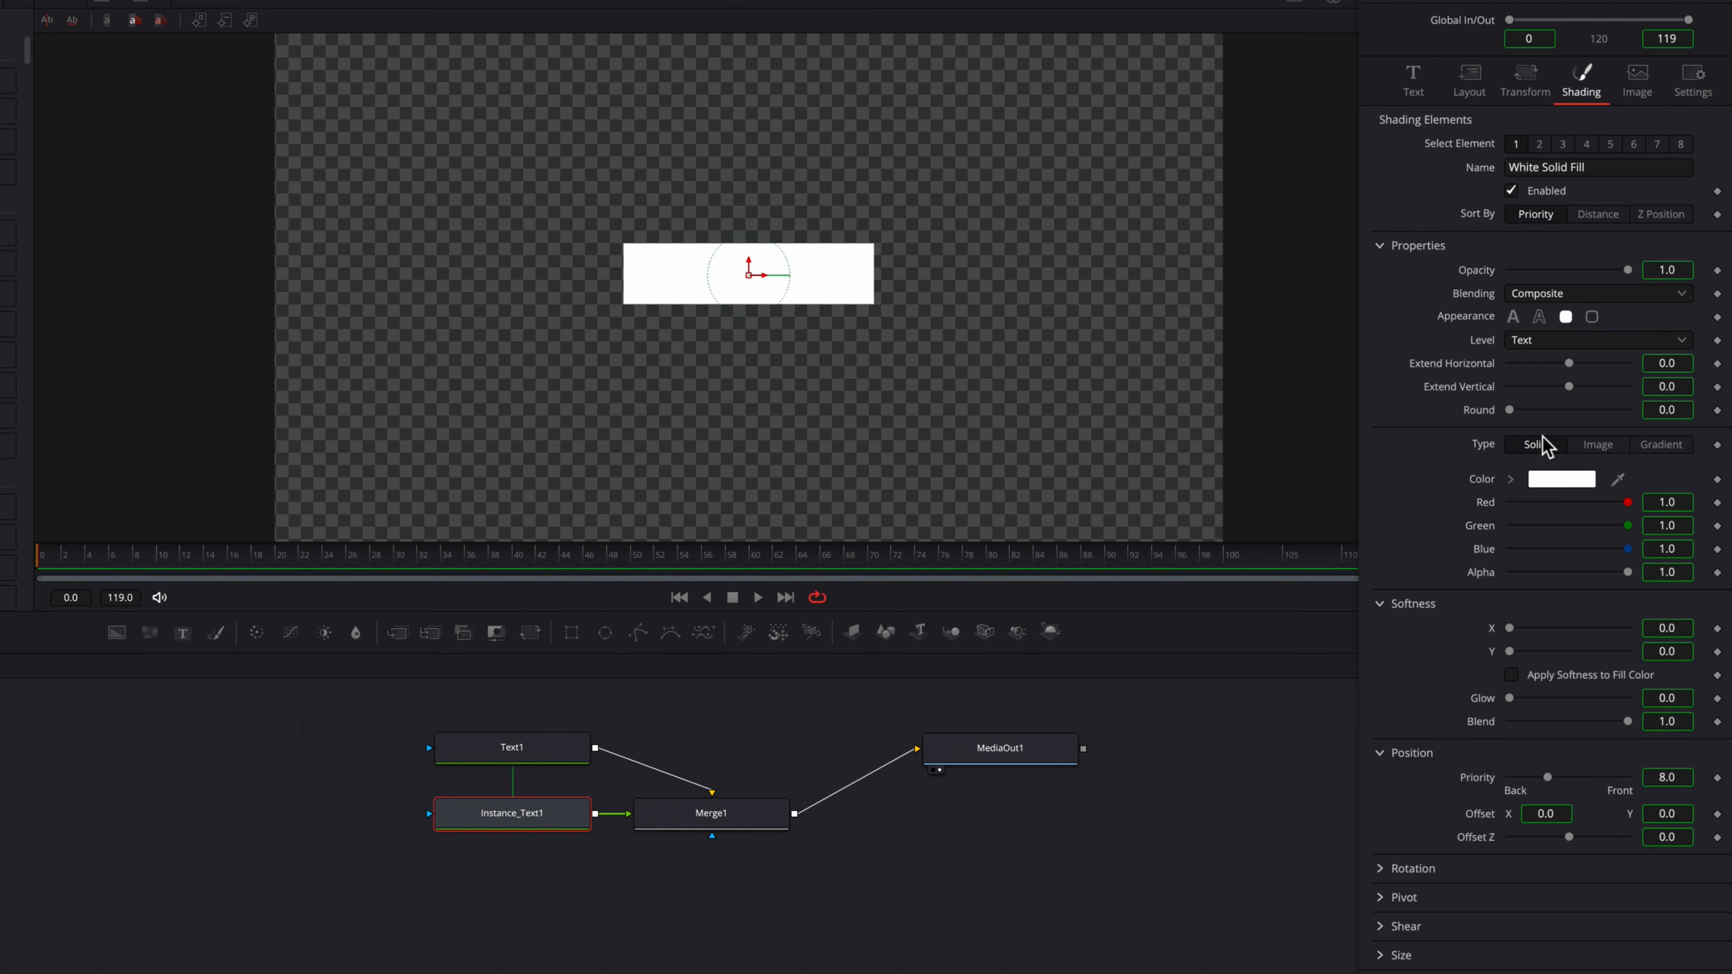
click(1514, 319)
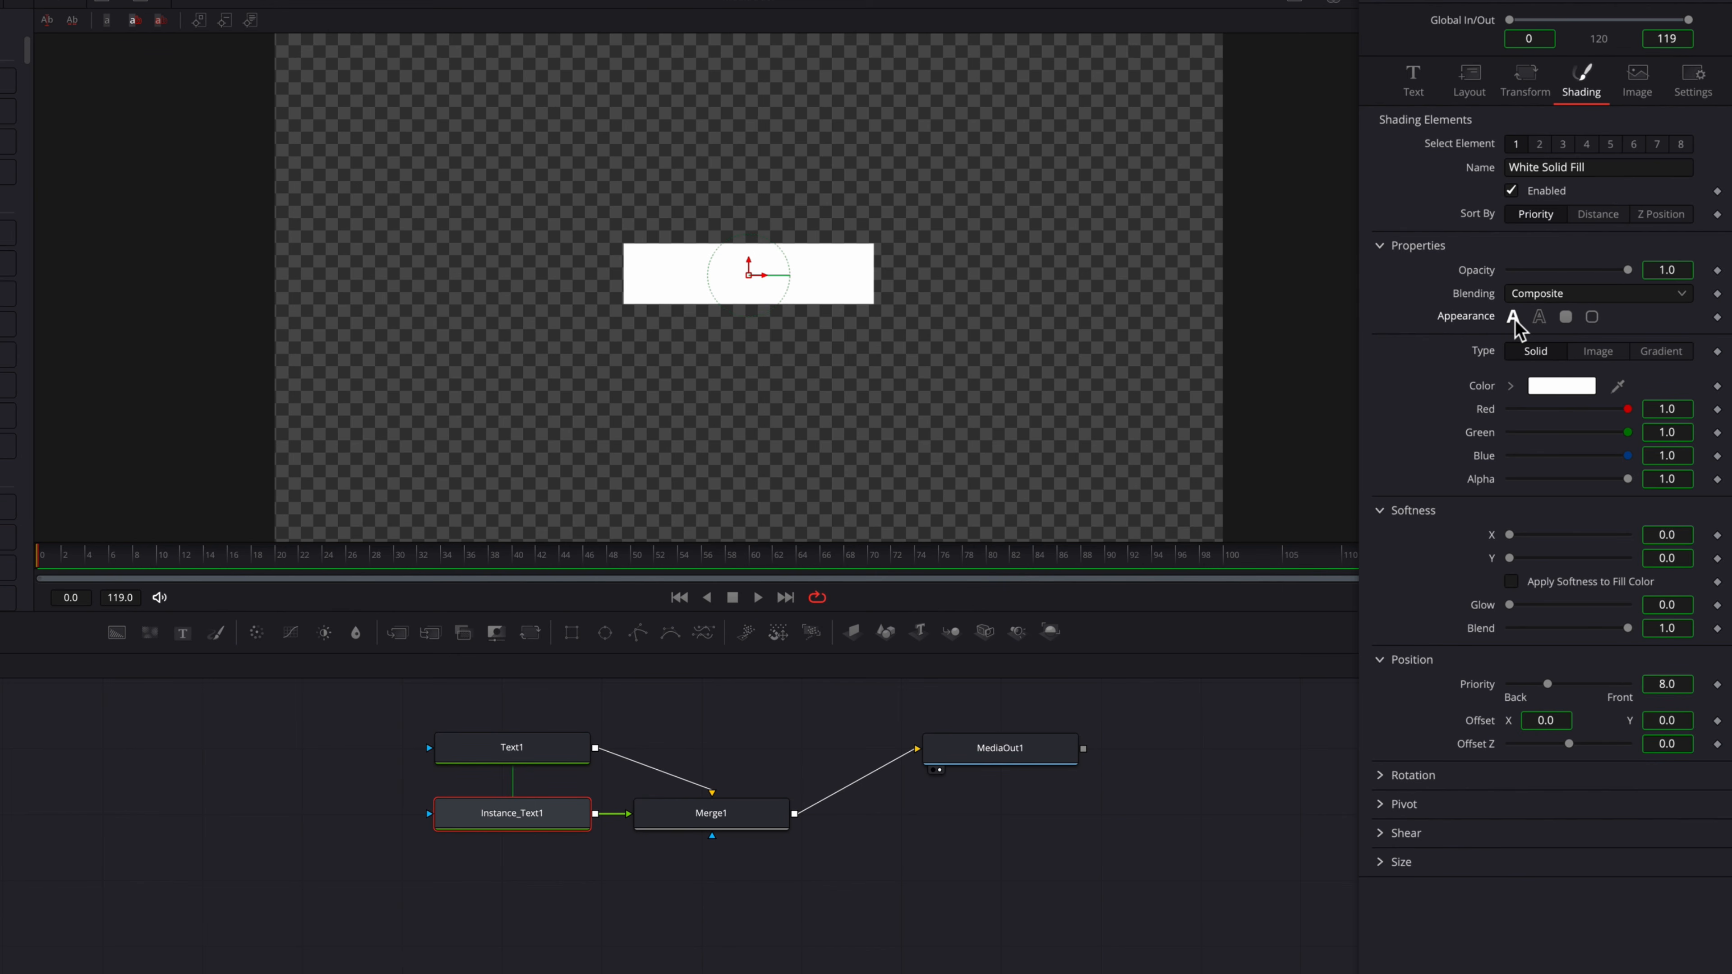
Deinstance the color group of Instance_Text1 and set its fill color to a near-black gray with value 0.087.
right_click(1490, 411)
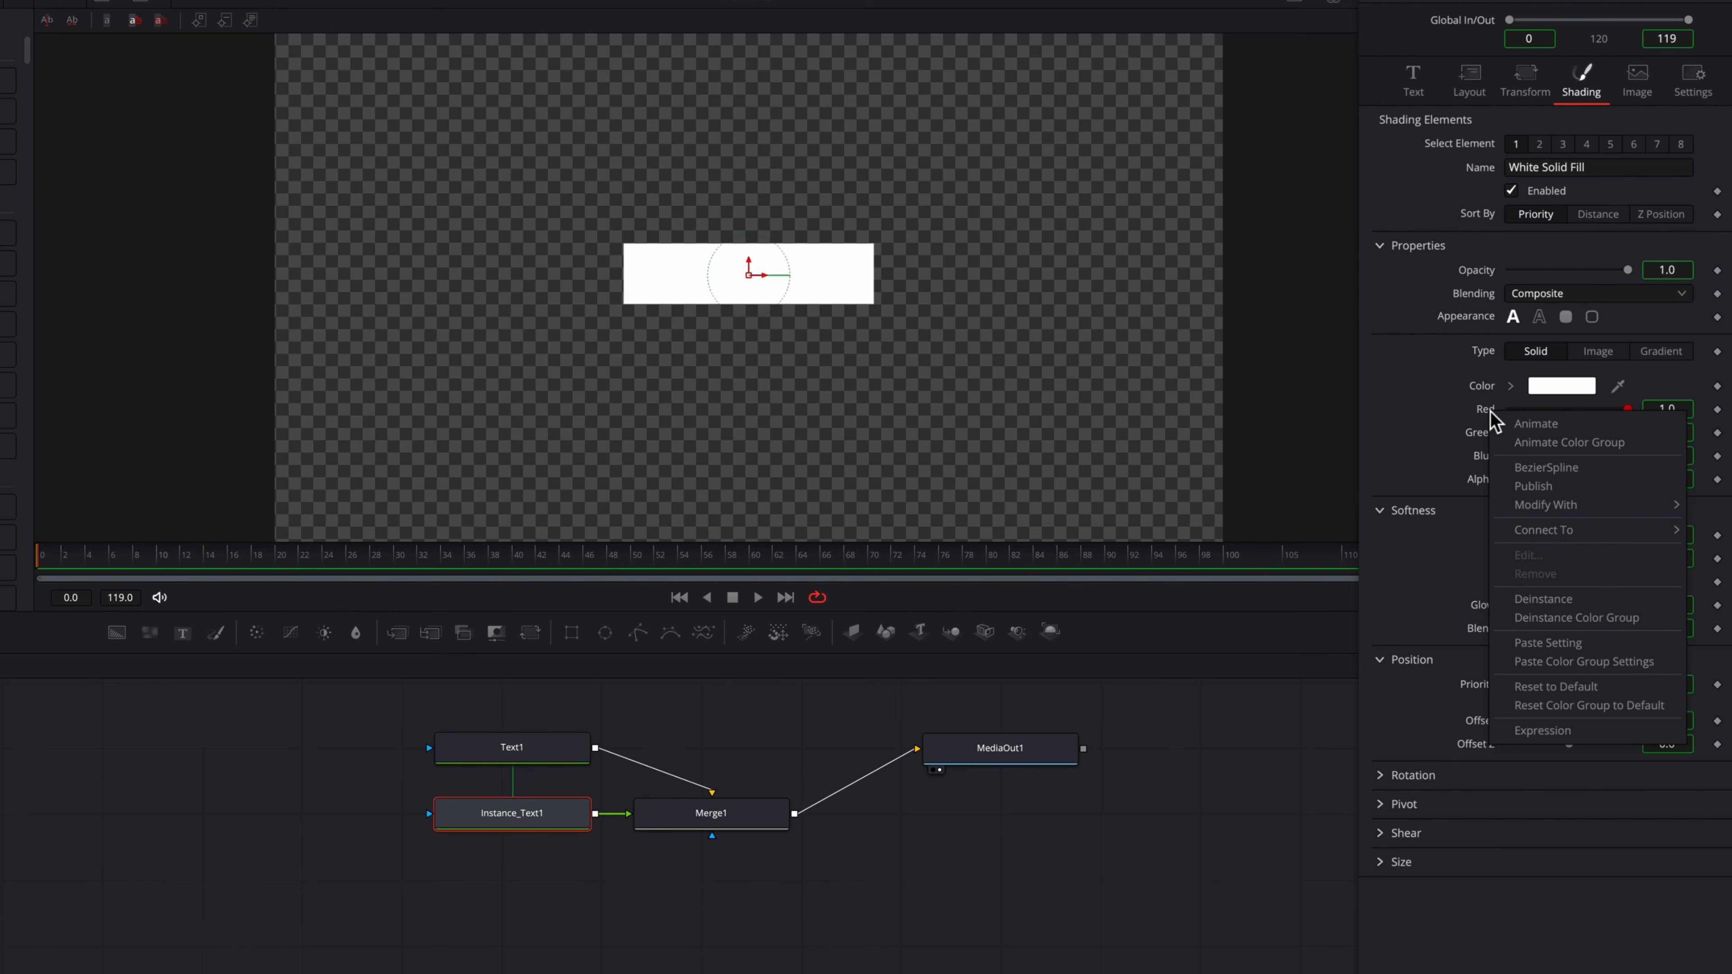
click(1659, 617)
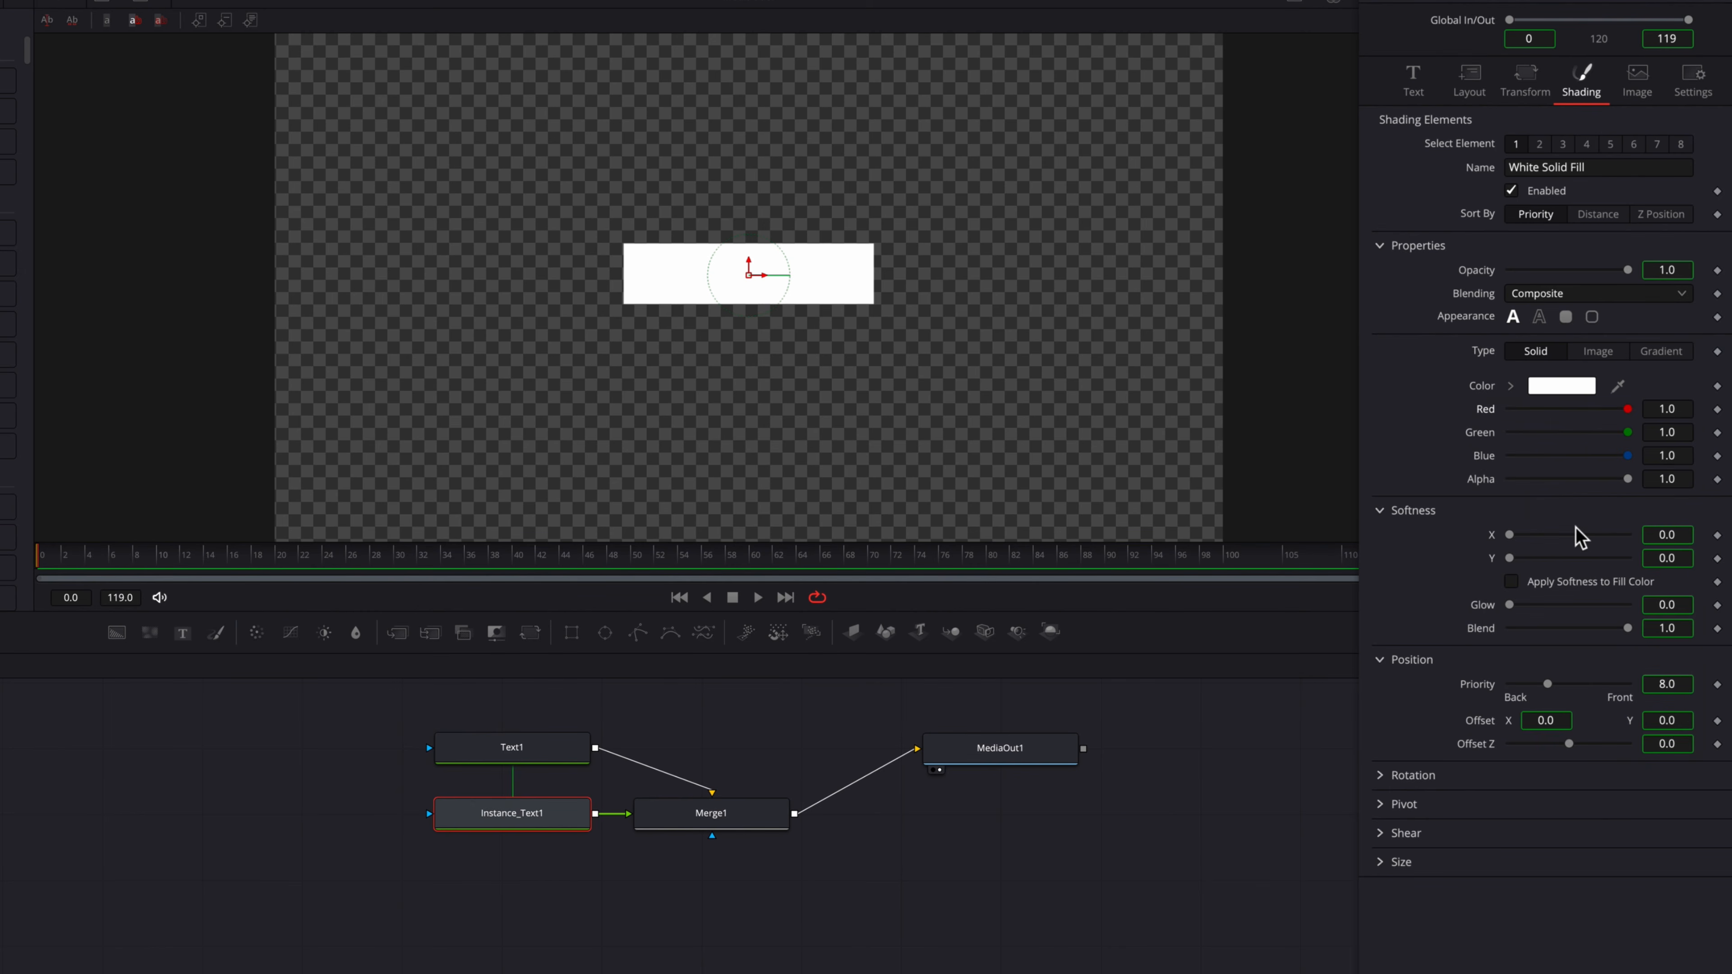
click(1511, 386)
drag(1523, 430, 1504, 519)
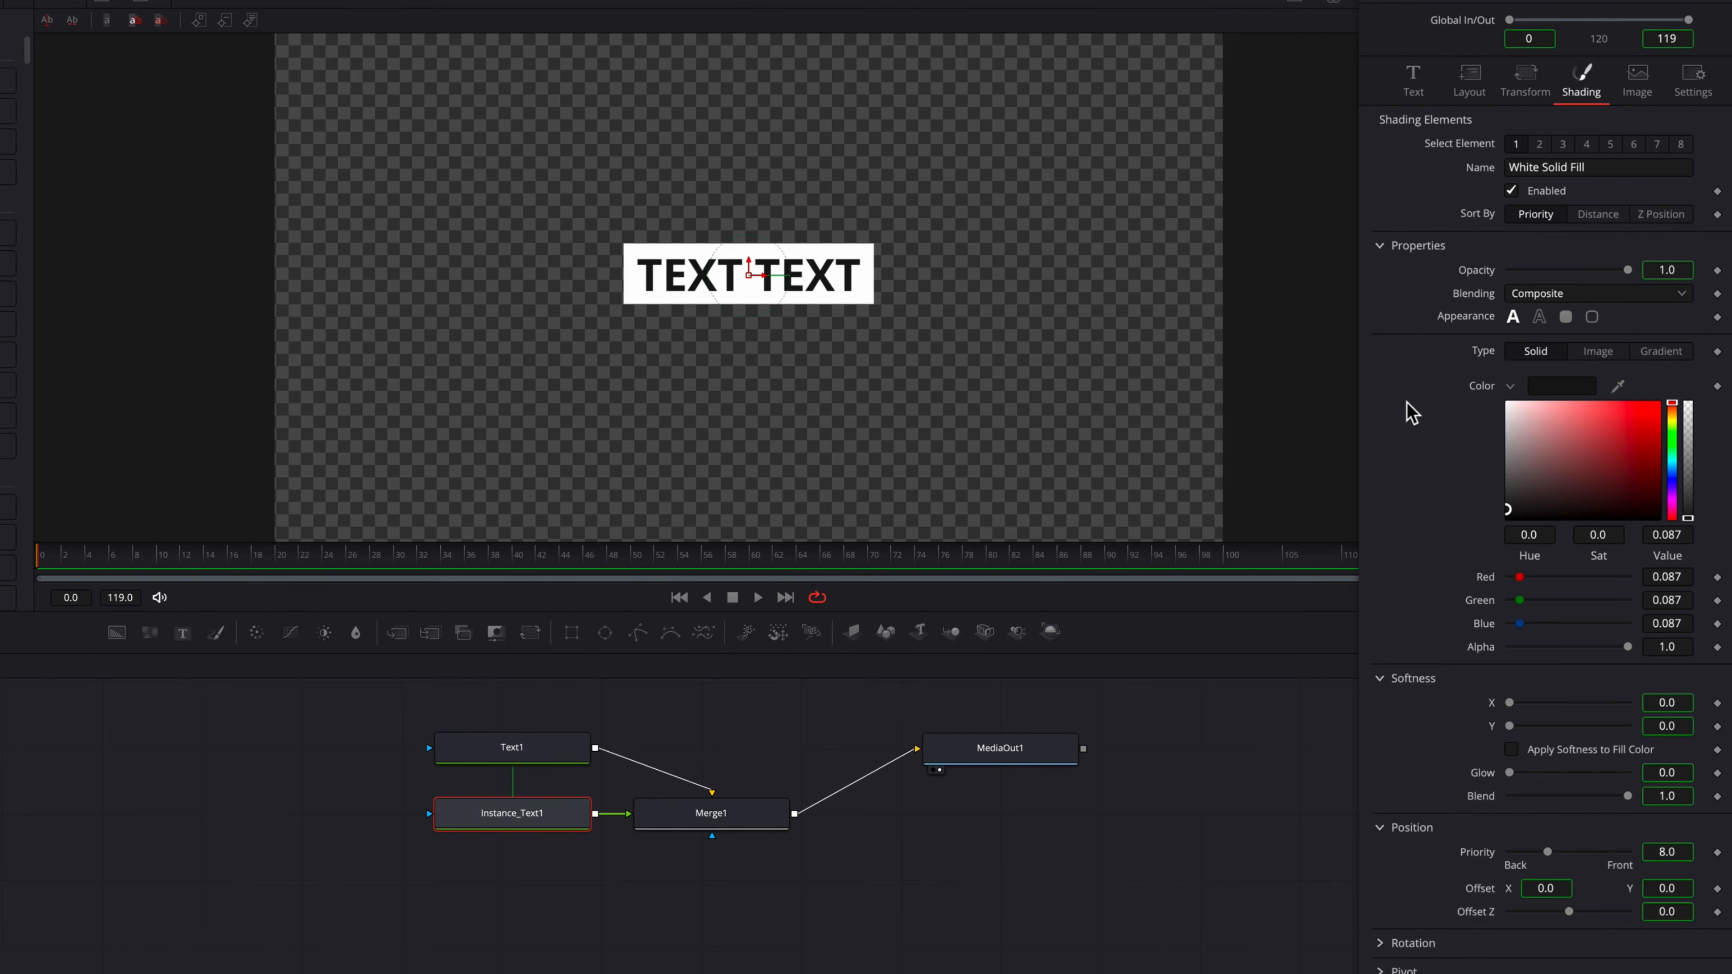
Add a second line reading "TEXT TEXT TEXT TEX" to the text of Instance_Text1.
click(1413, 80)
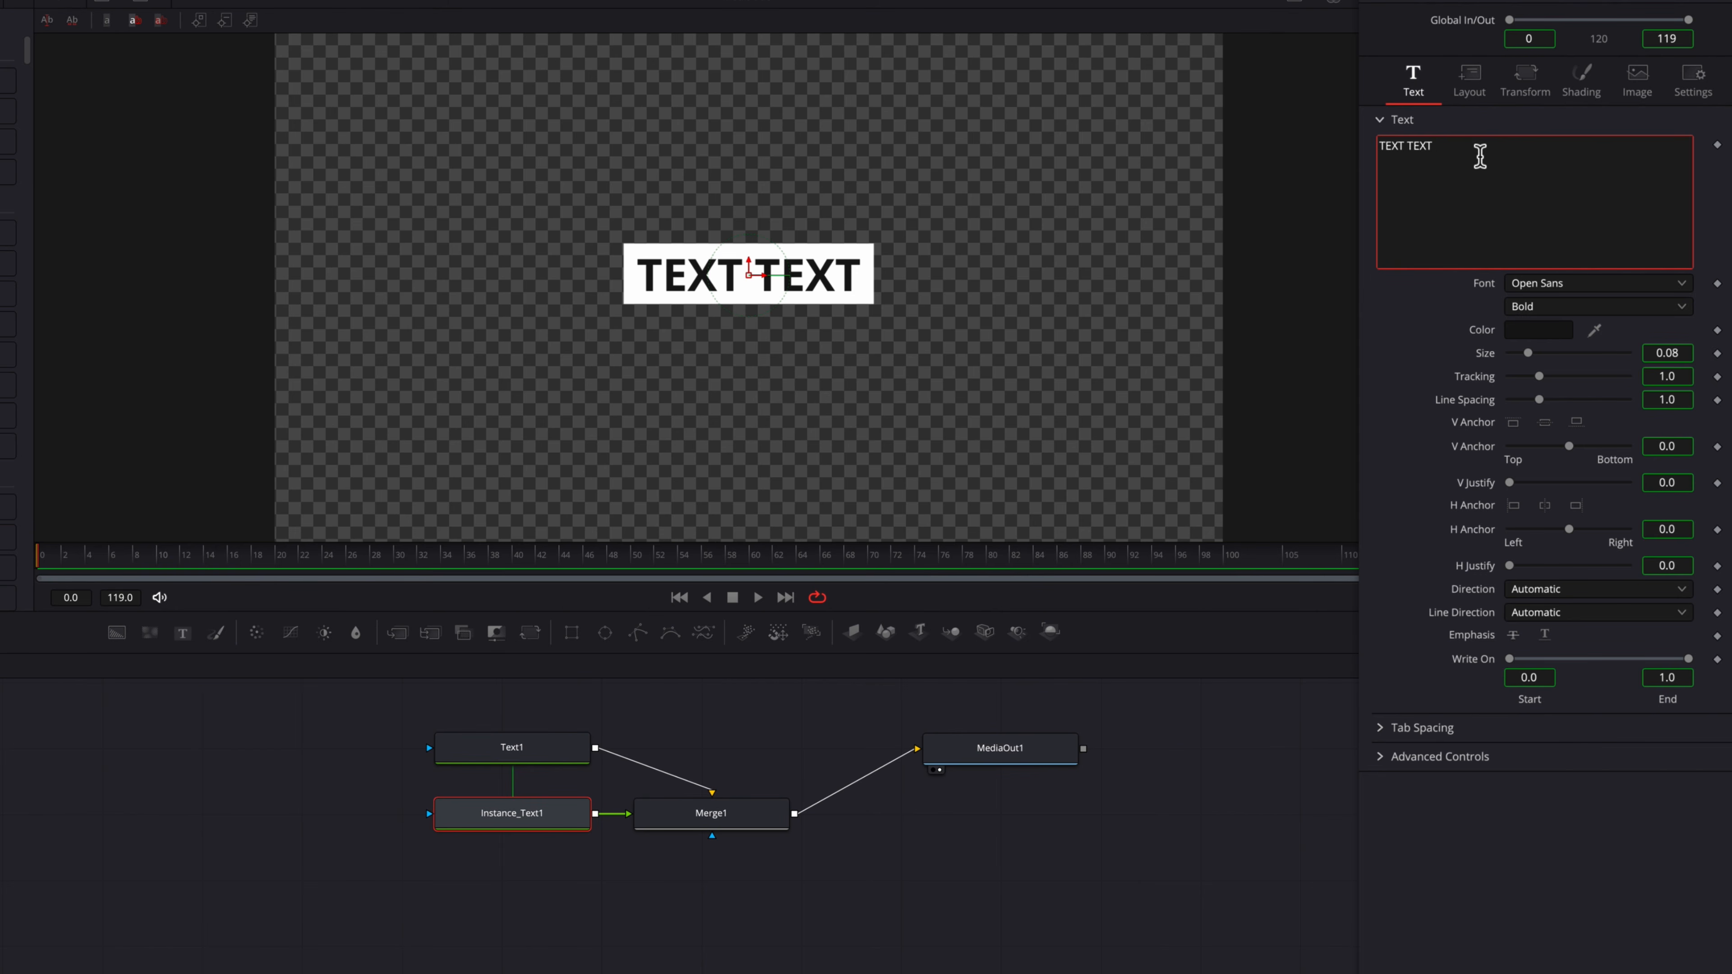
key(Return)
text(T)
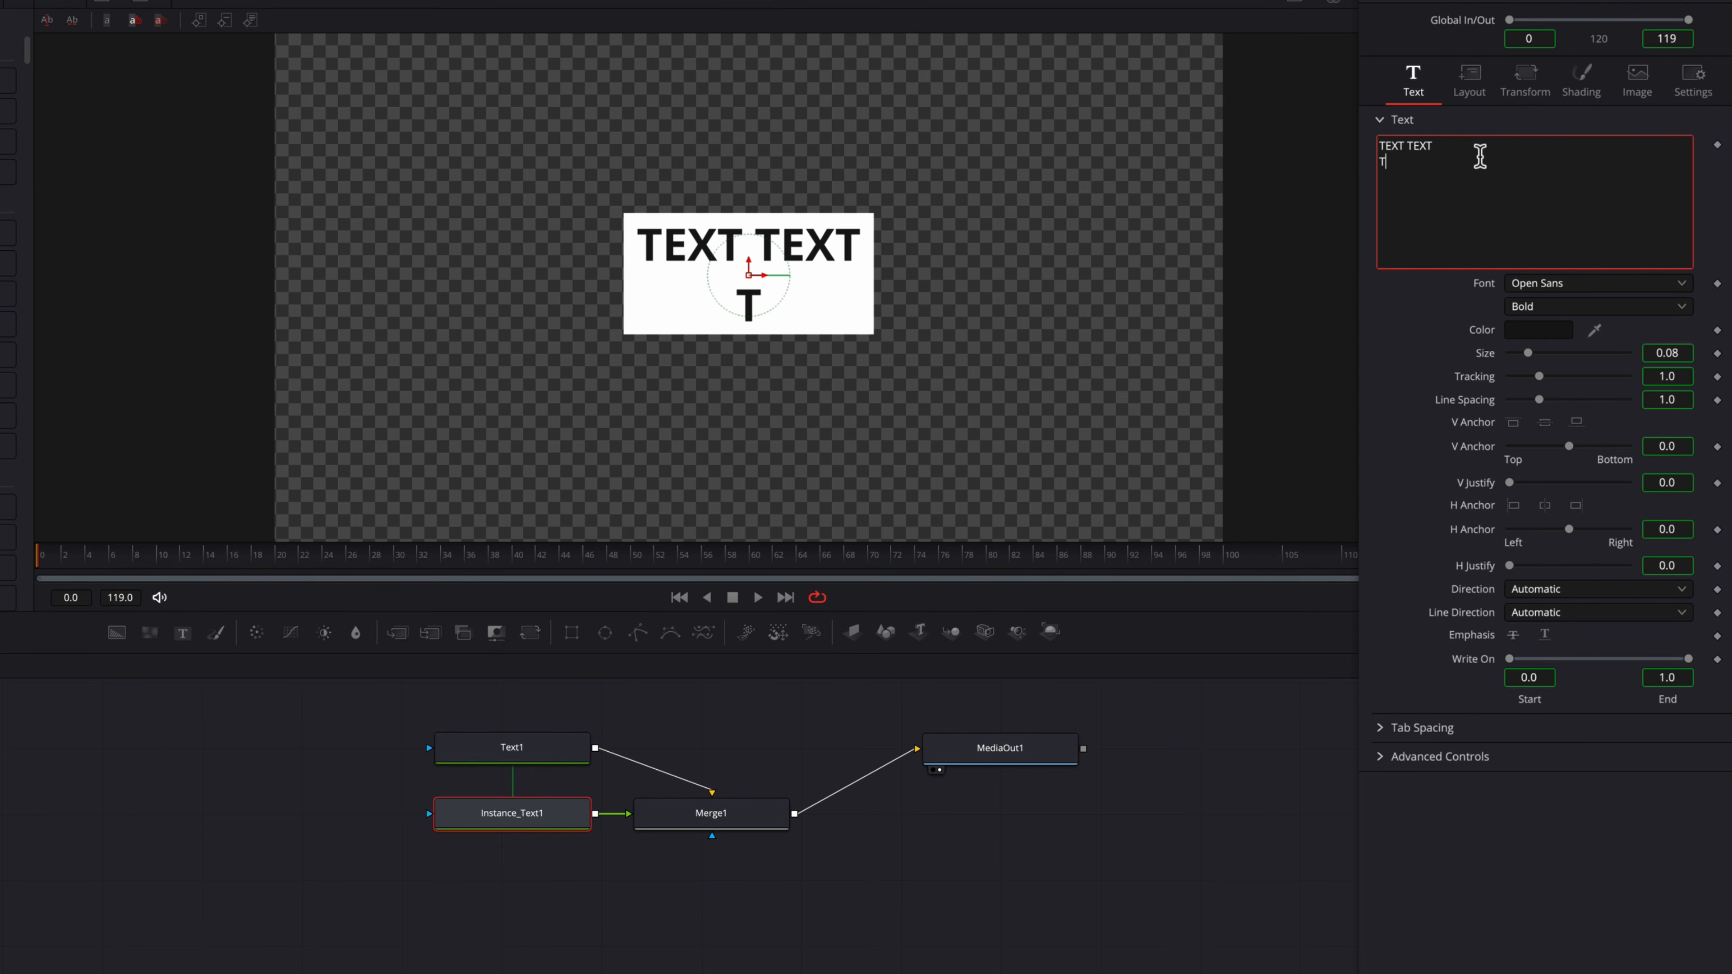
text(EXT TEXT)
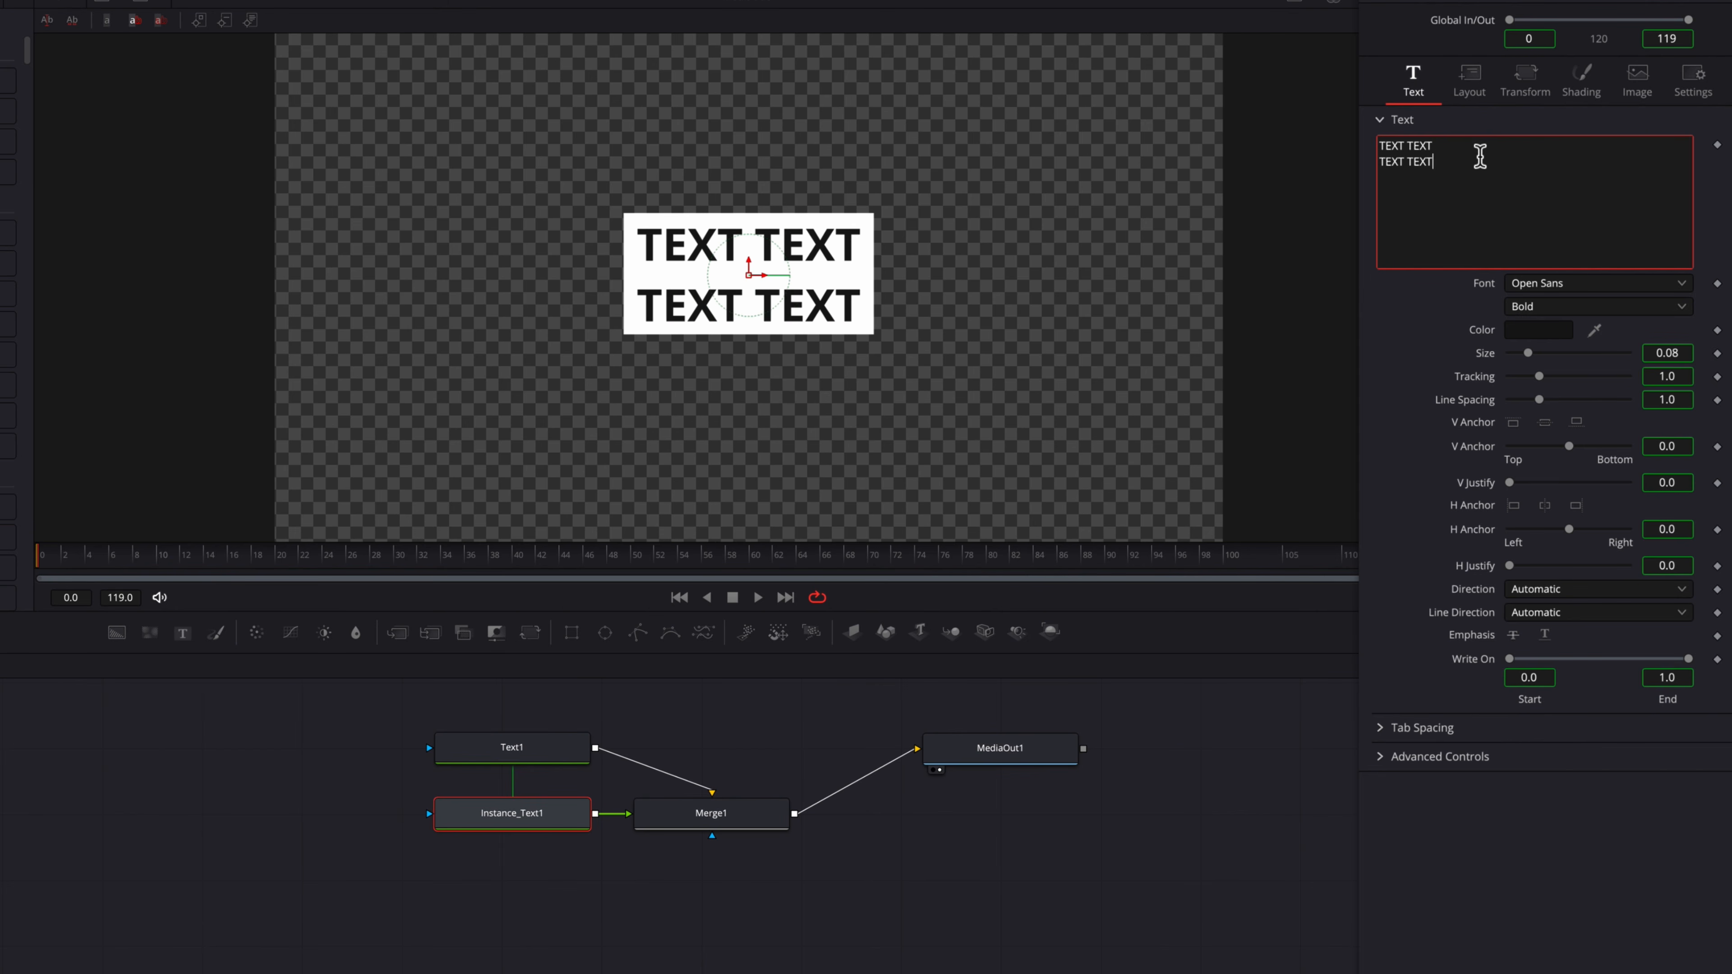
text( TEXT TEXT TEX)
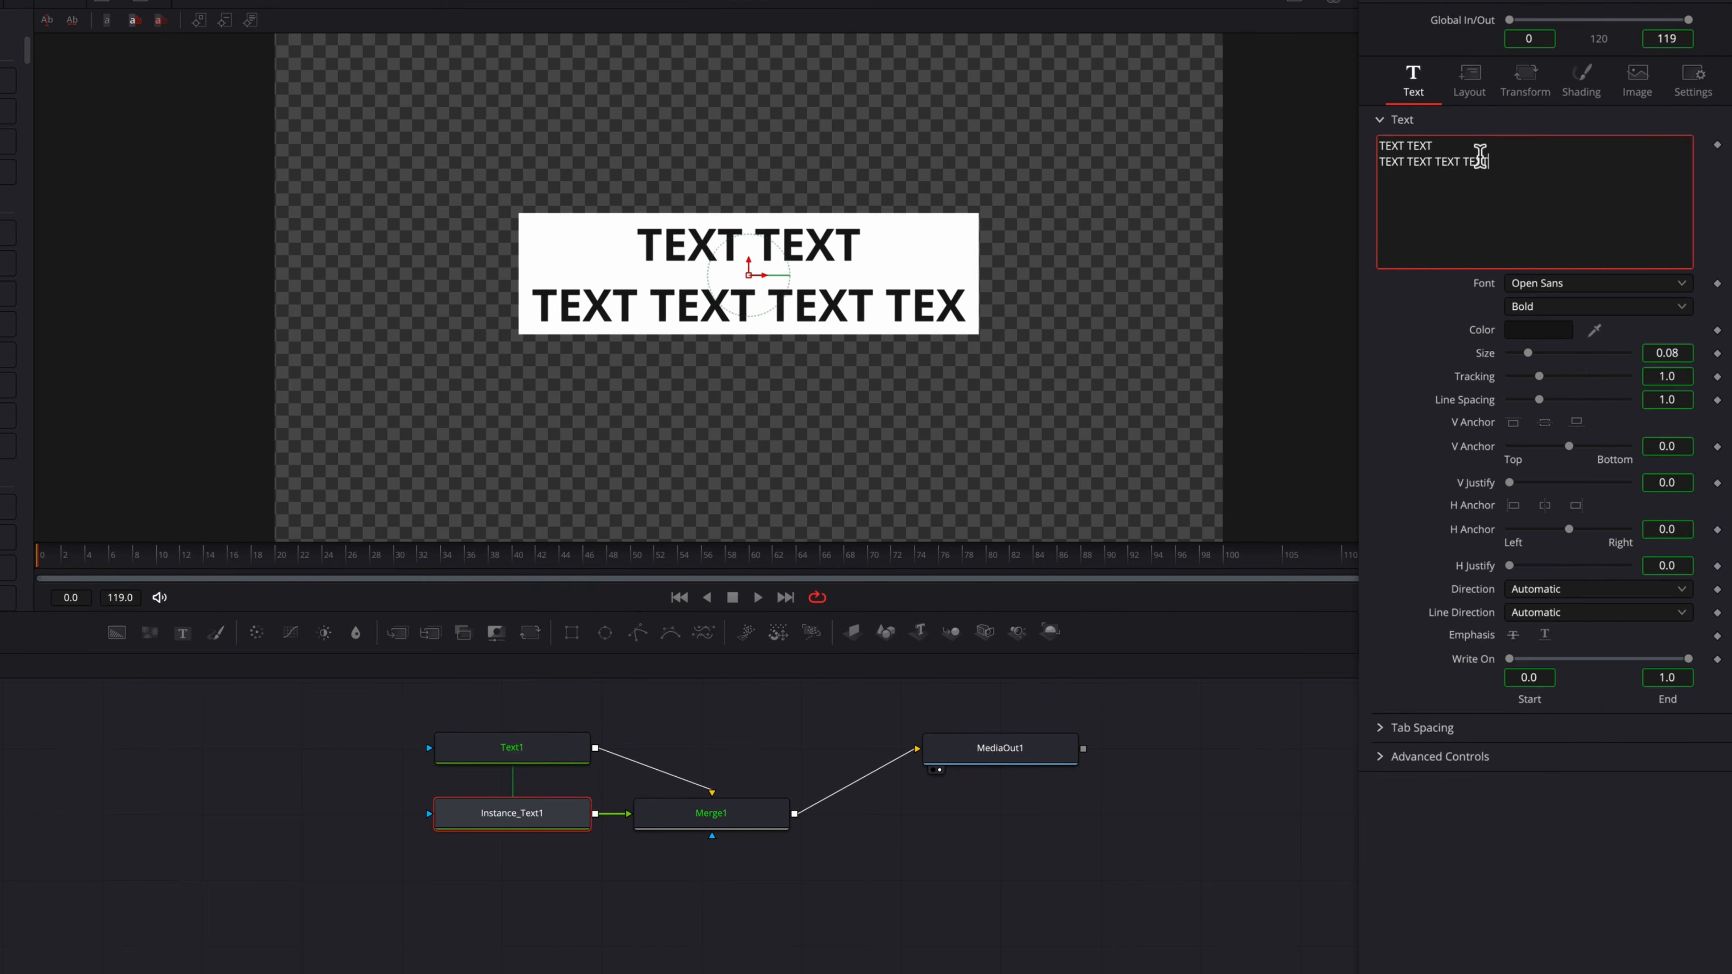
Clear all the text of Instance_Text1 and replace it with the single word "TEXT".
key(BackSpace)
key(BackSpace)
key(BackSpace)
key(BackSpace)
key(BackSpace)
key(BackSpace)
key(BackSpace)
key(BackSpace)
key(BackSpace)
key(BackSpace)
key(BackSpace)
key(BackSpace)
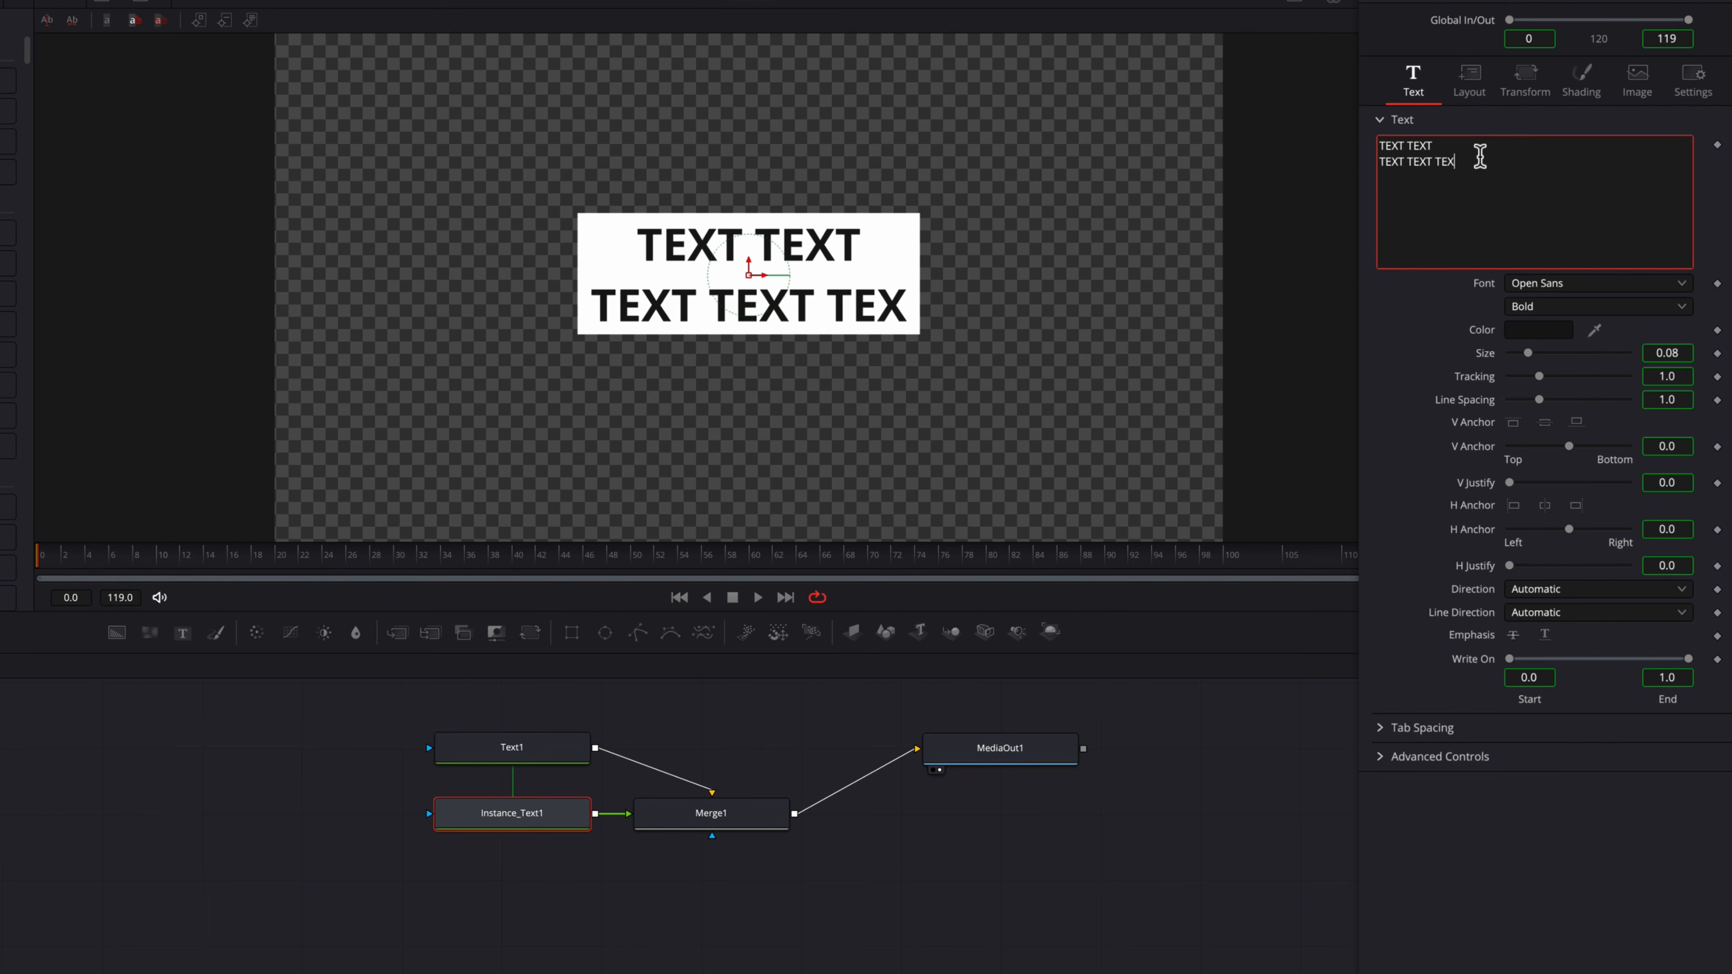
key(BackSpace)
key(BackSpace)
key(BackSpace)
key(BackSpace)
key(BackSpace)
key(BackSpace)
key(BackSpace)
key(BackSpace)
key(BackSpace)
key(BackSpace)
key(BackSpace)
key(BackSpace)
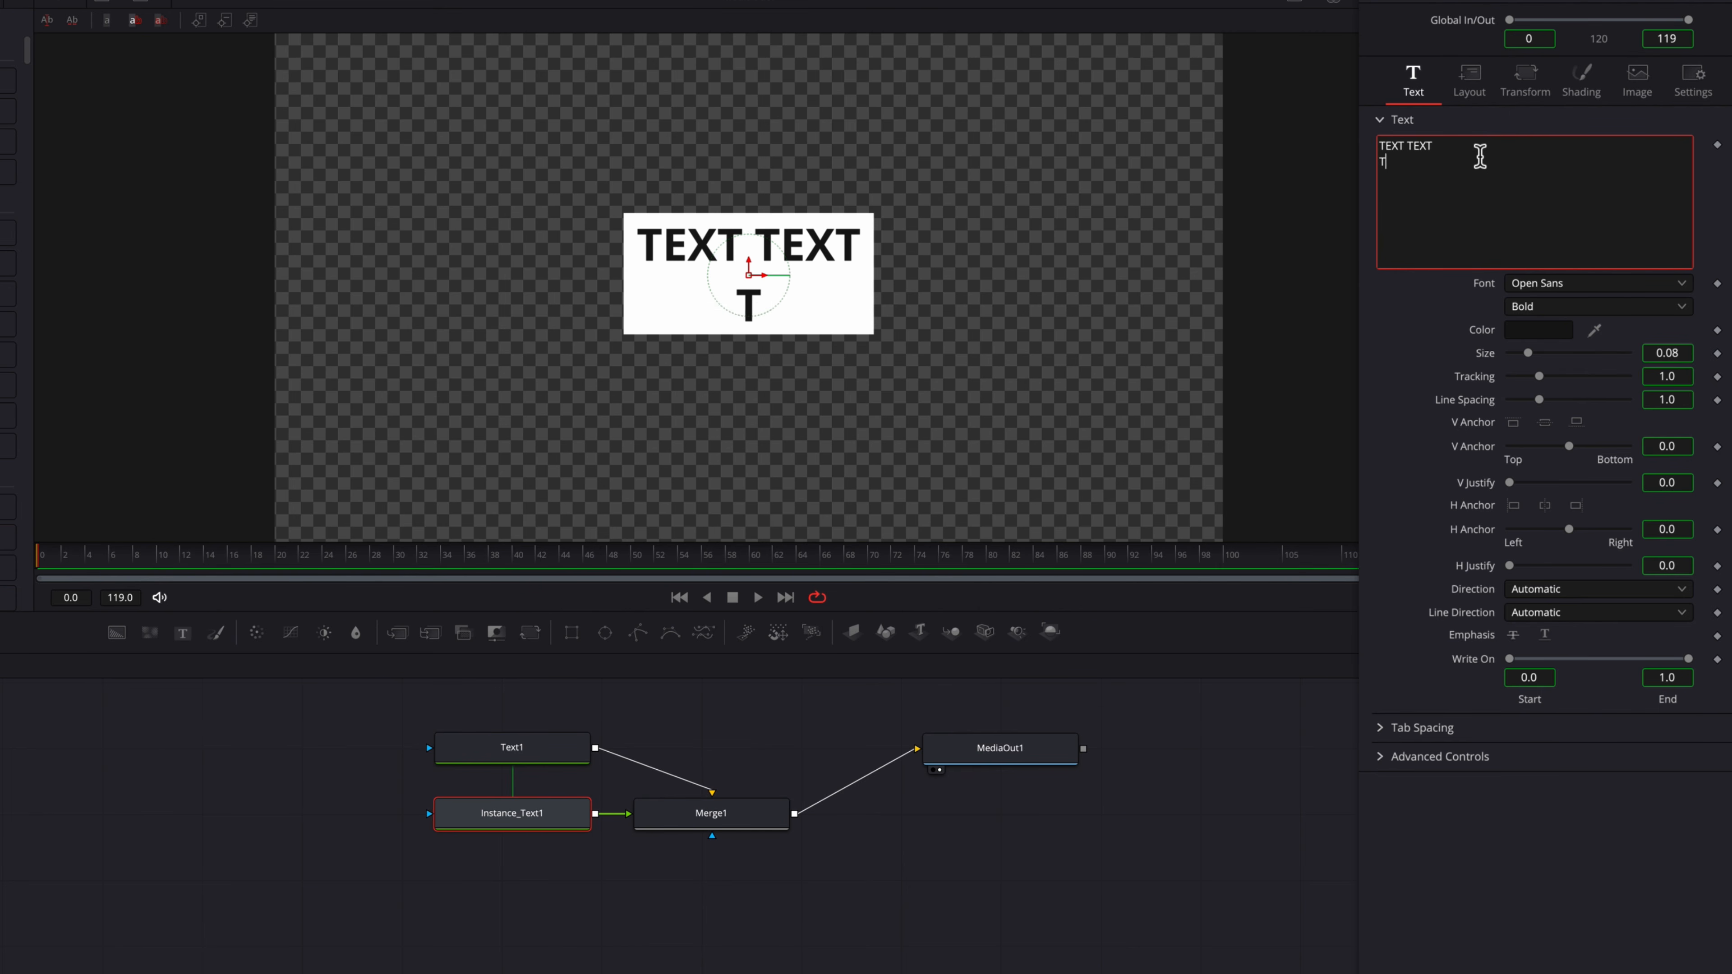
key(BackSpace)
key(BackSpace)
key(BackSpace)
key(BackSpace)
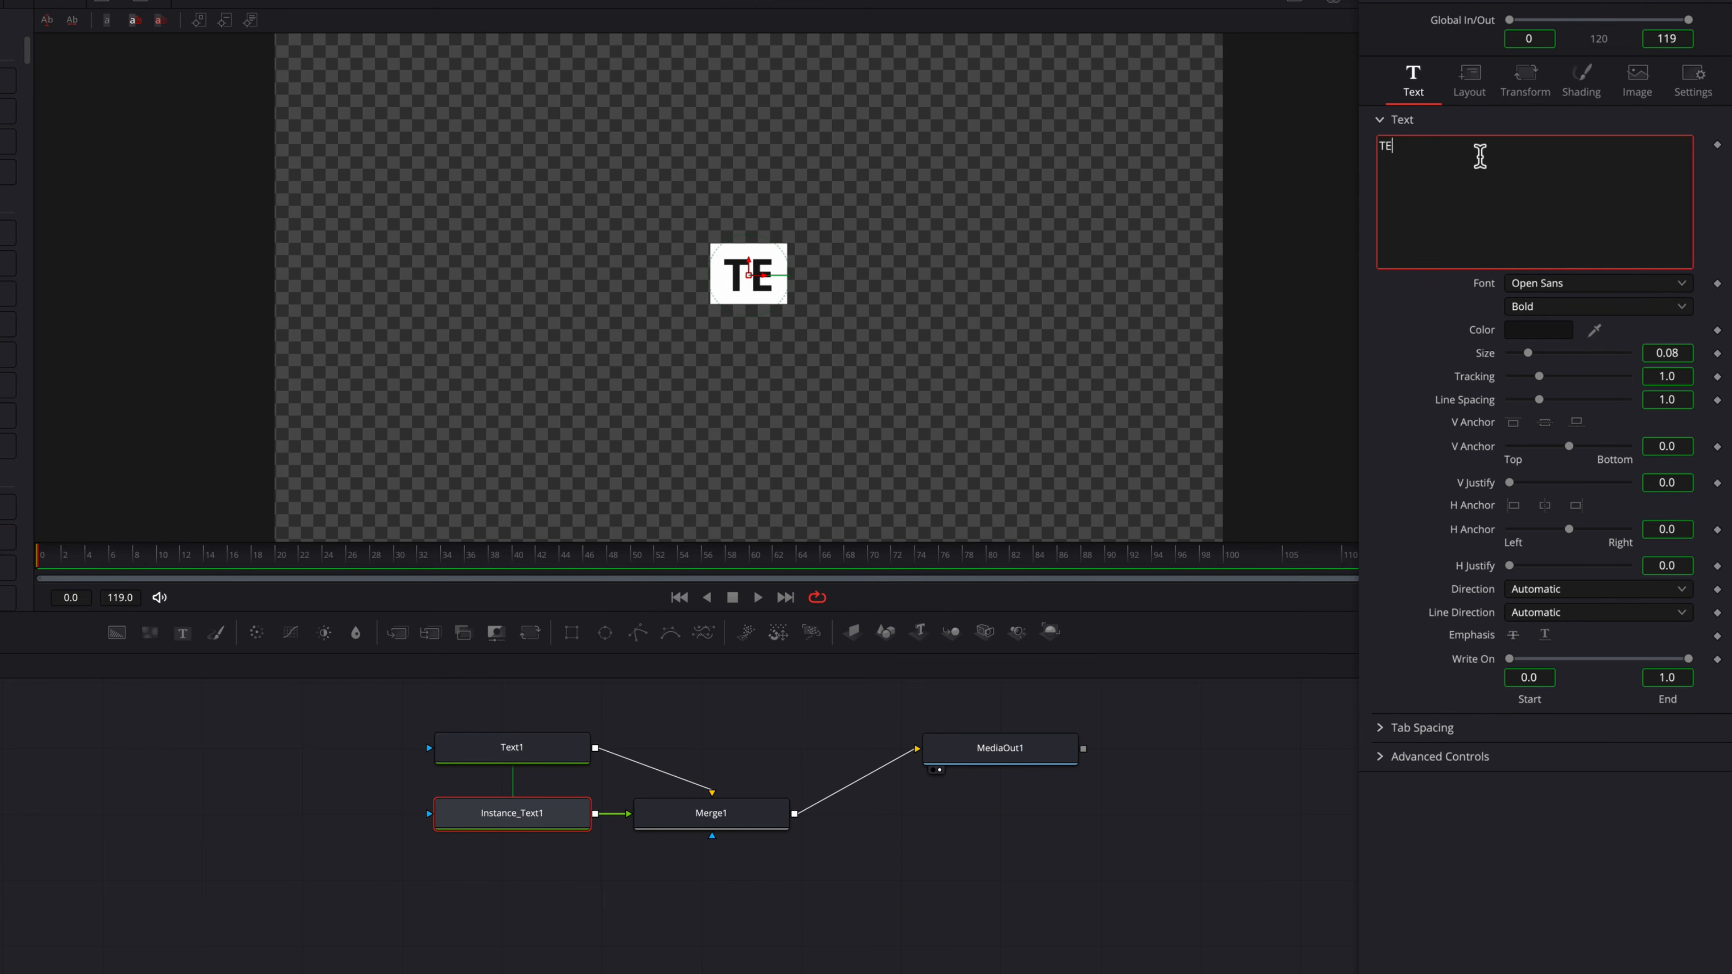
key(BackSpace)
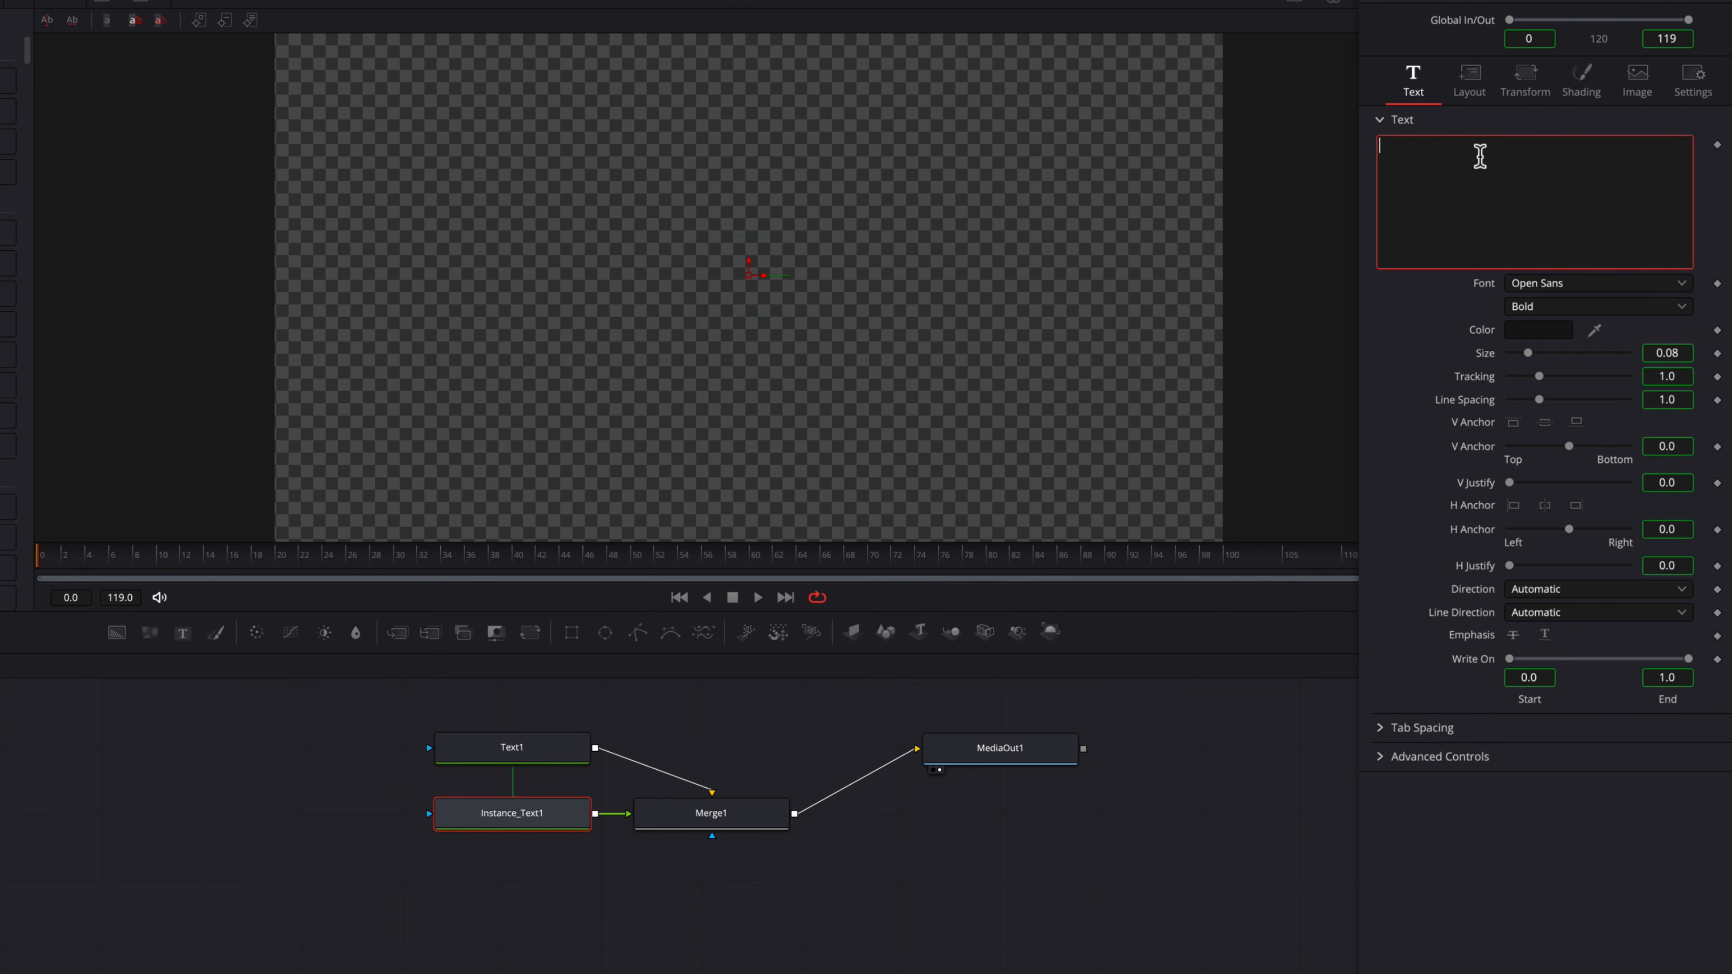
text(TEXT)
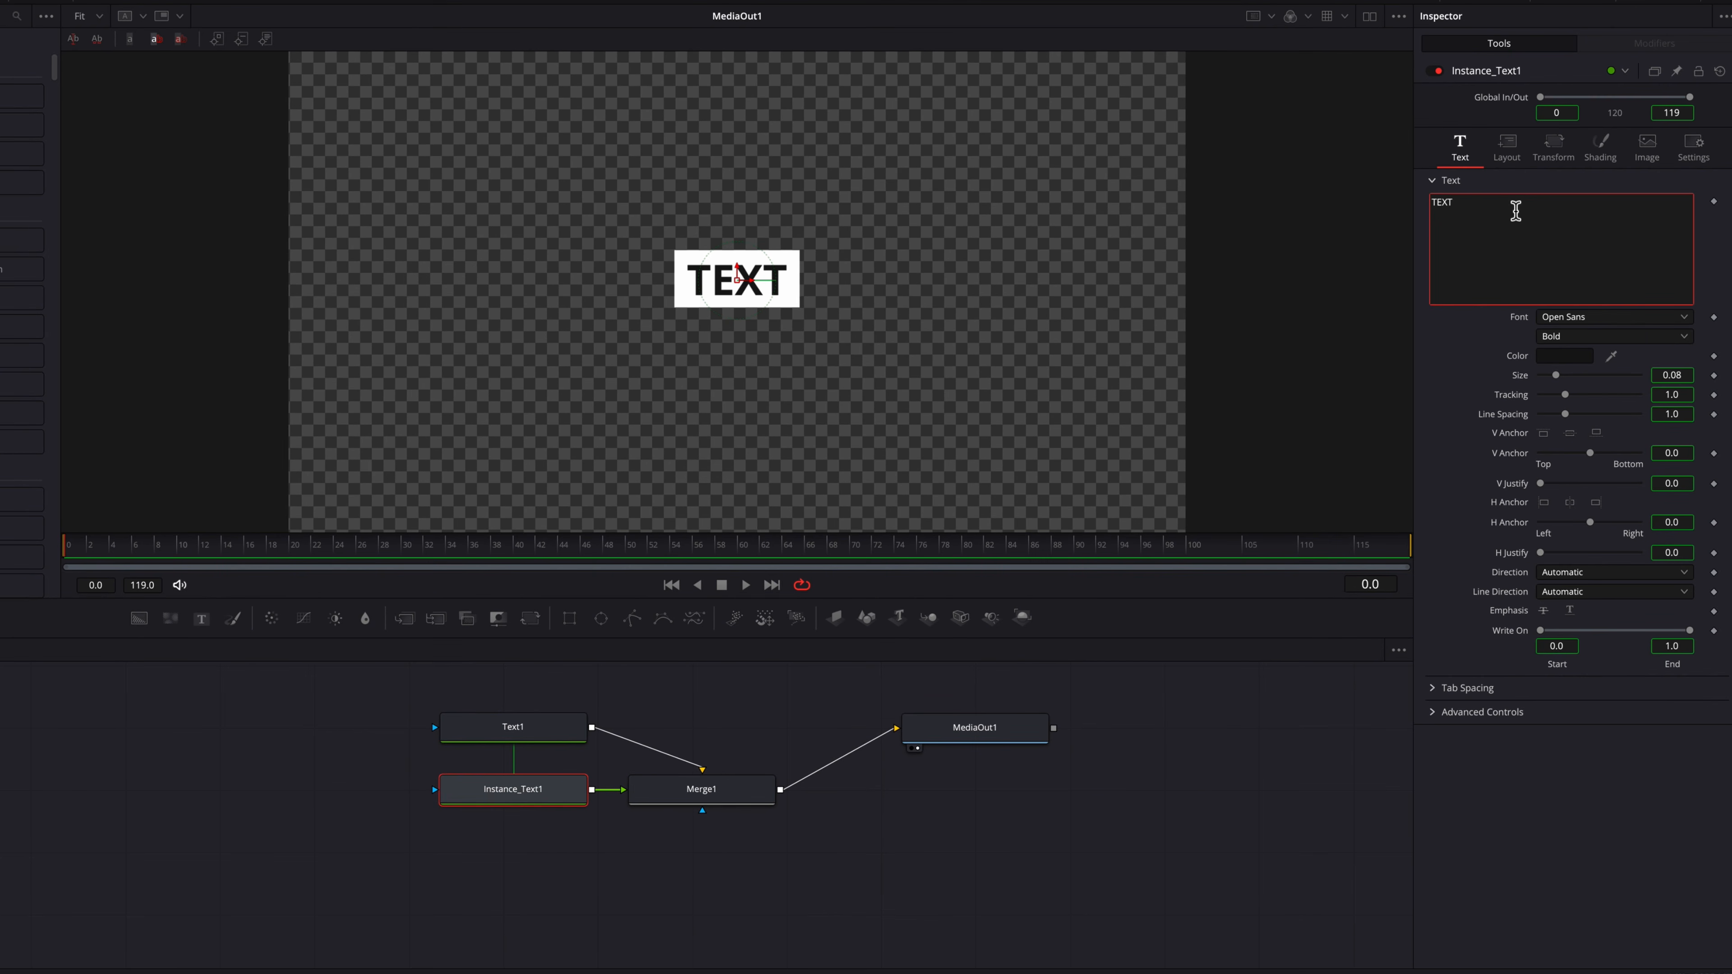
Try extending Text1's background box and rounding its corners to 0.347, undoing each change.
click(560, 729)
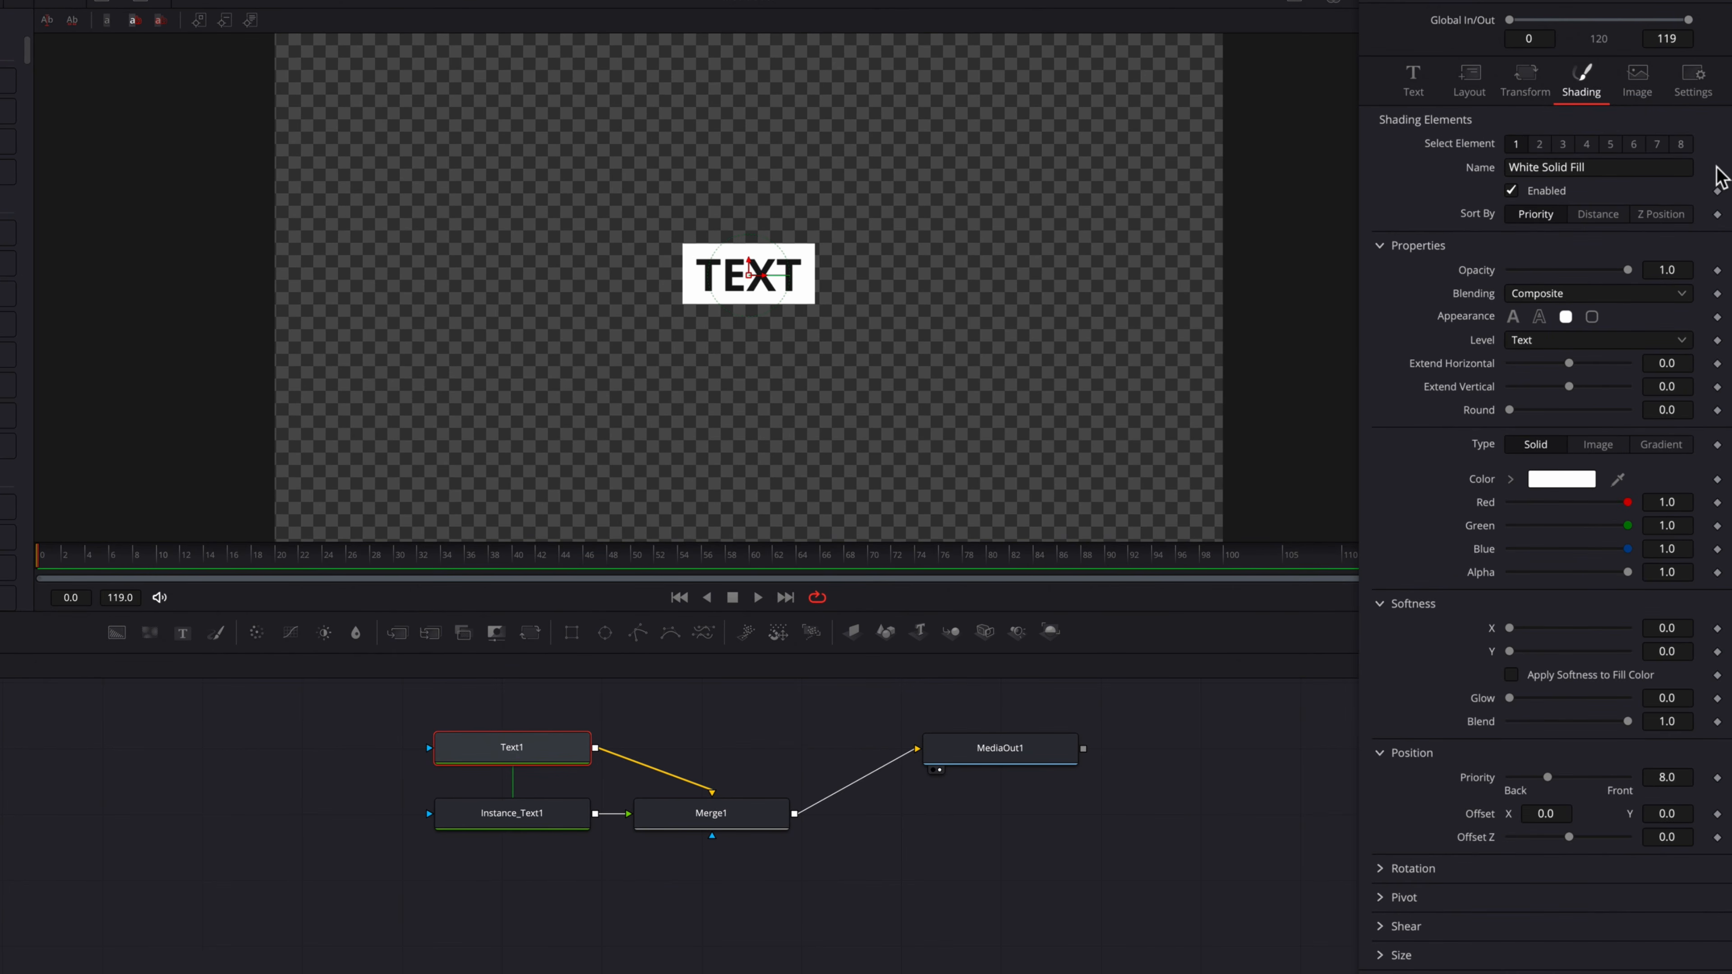
mouse_move(1670, 366)
mouse_down()
mouse_move(1691, 366)
mouse_move(1671, 389)
mouse_move(1698, 389)
mouse_up()
key(ctrl+z)
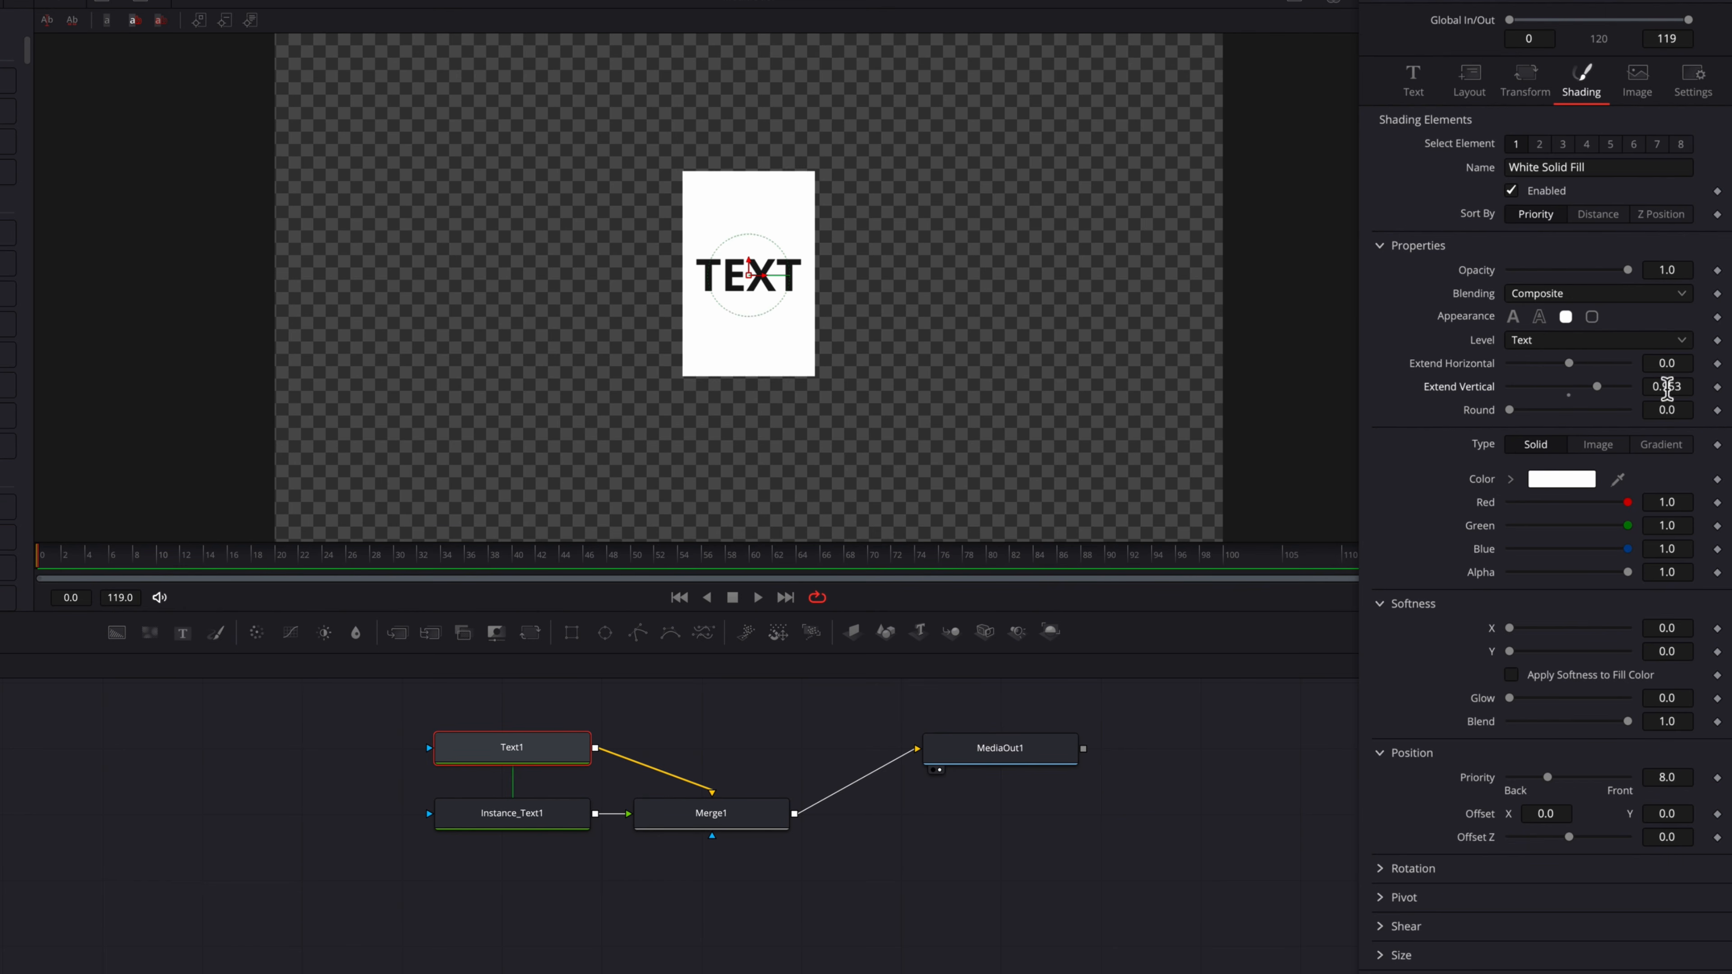
key(ctrl+z)
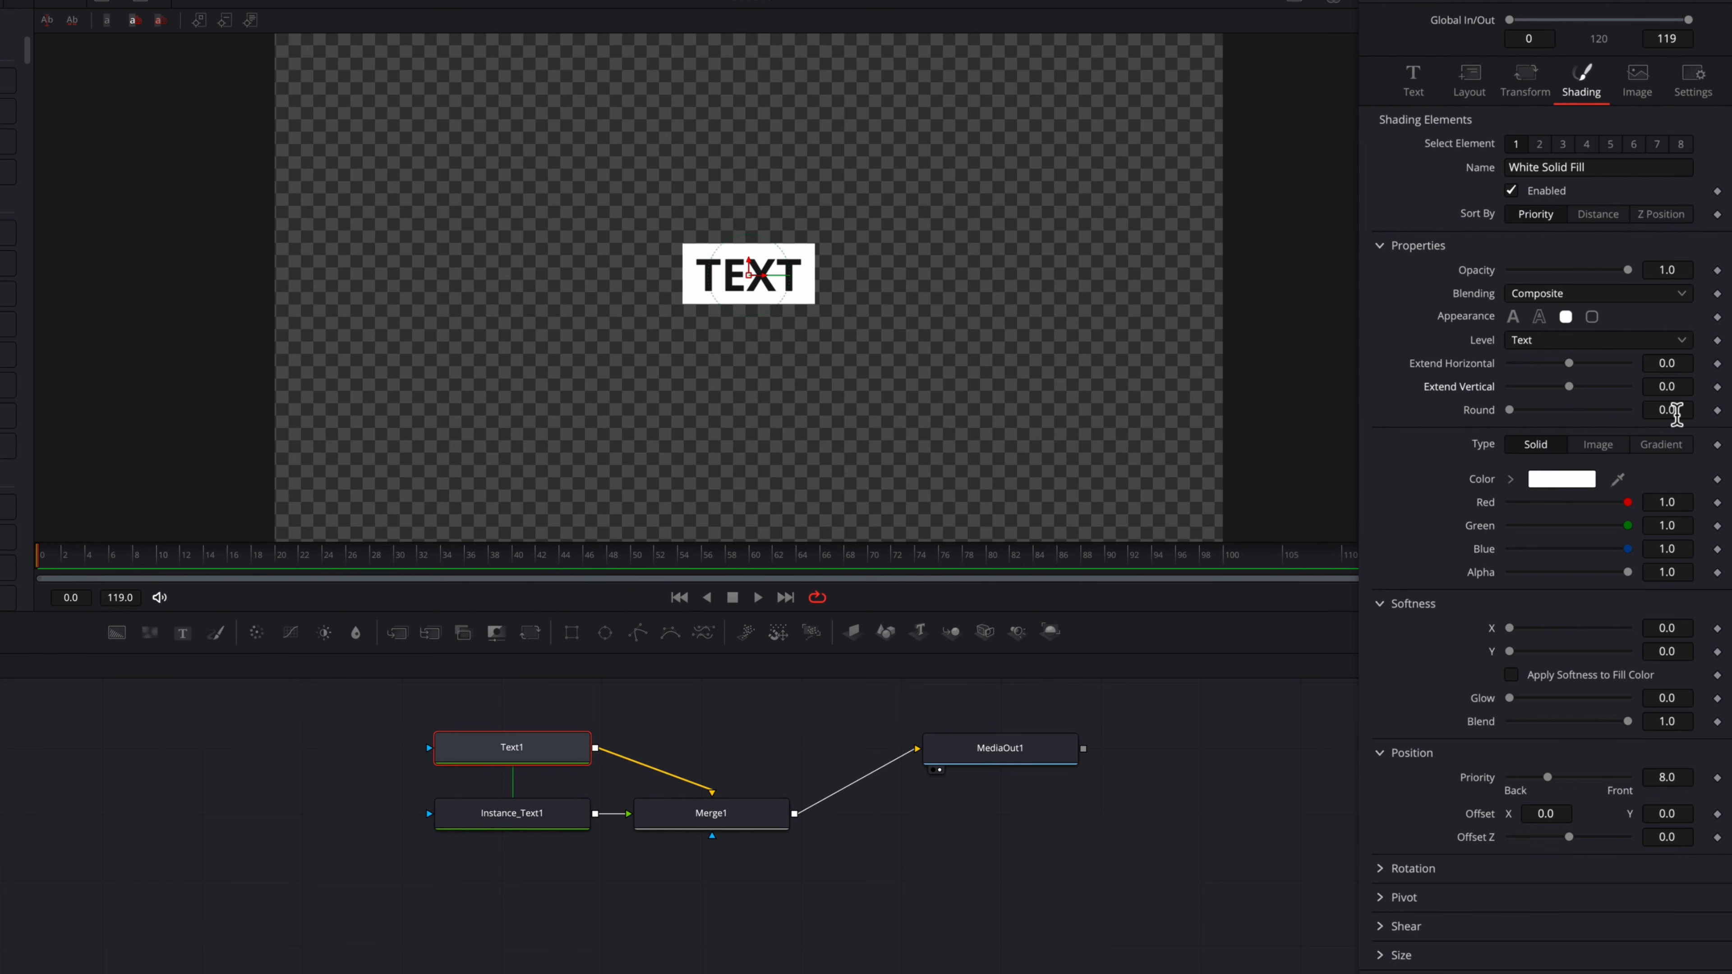
drag(1676, 411, 1707, 411)
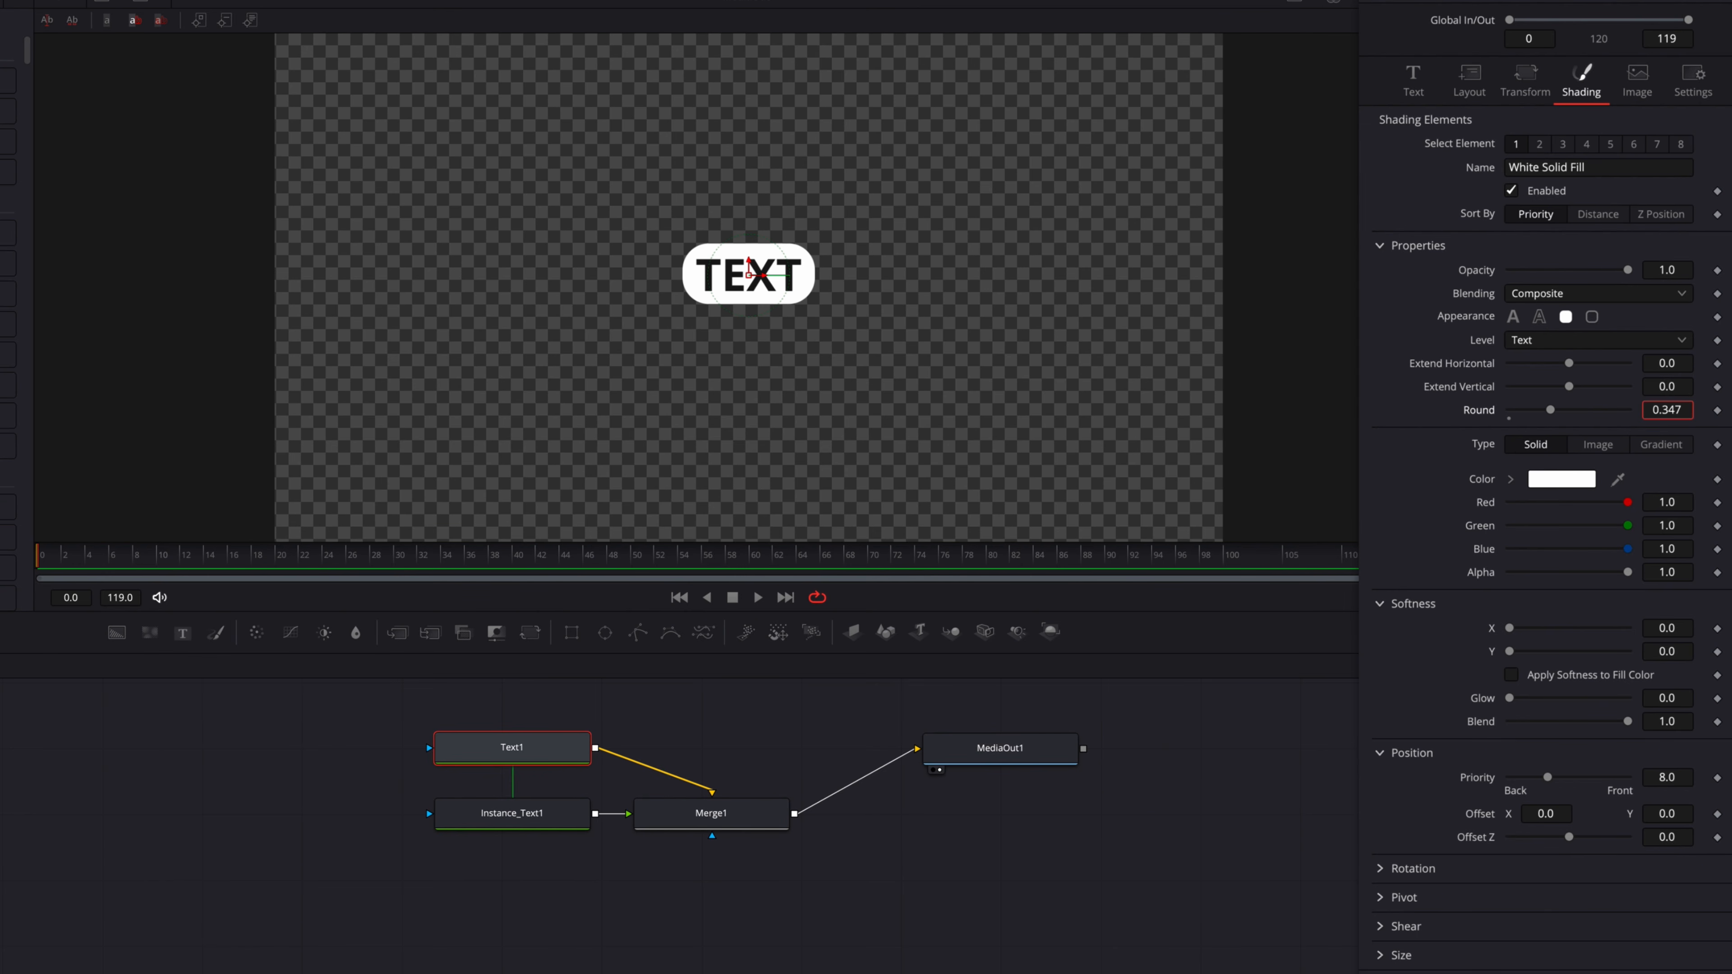
key(ctrl+z)
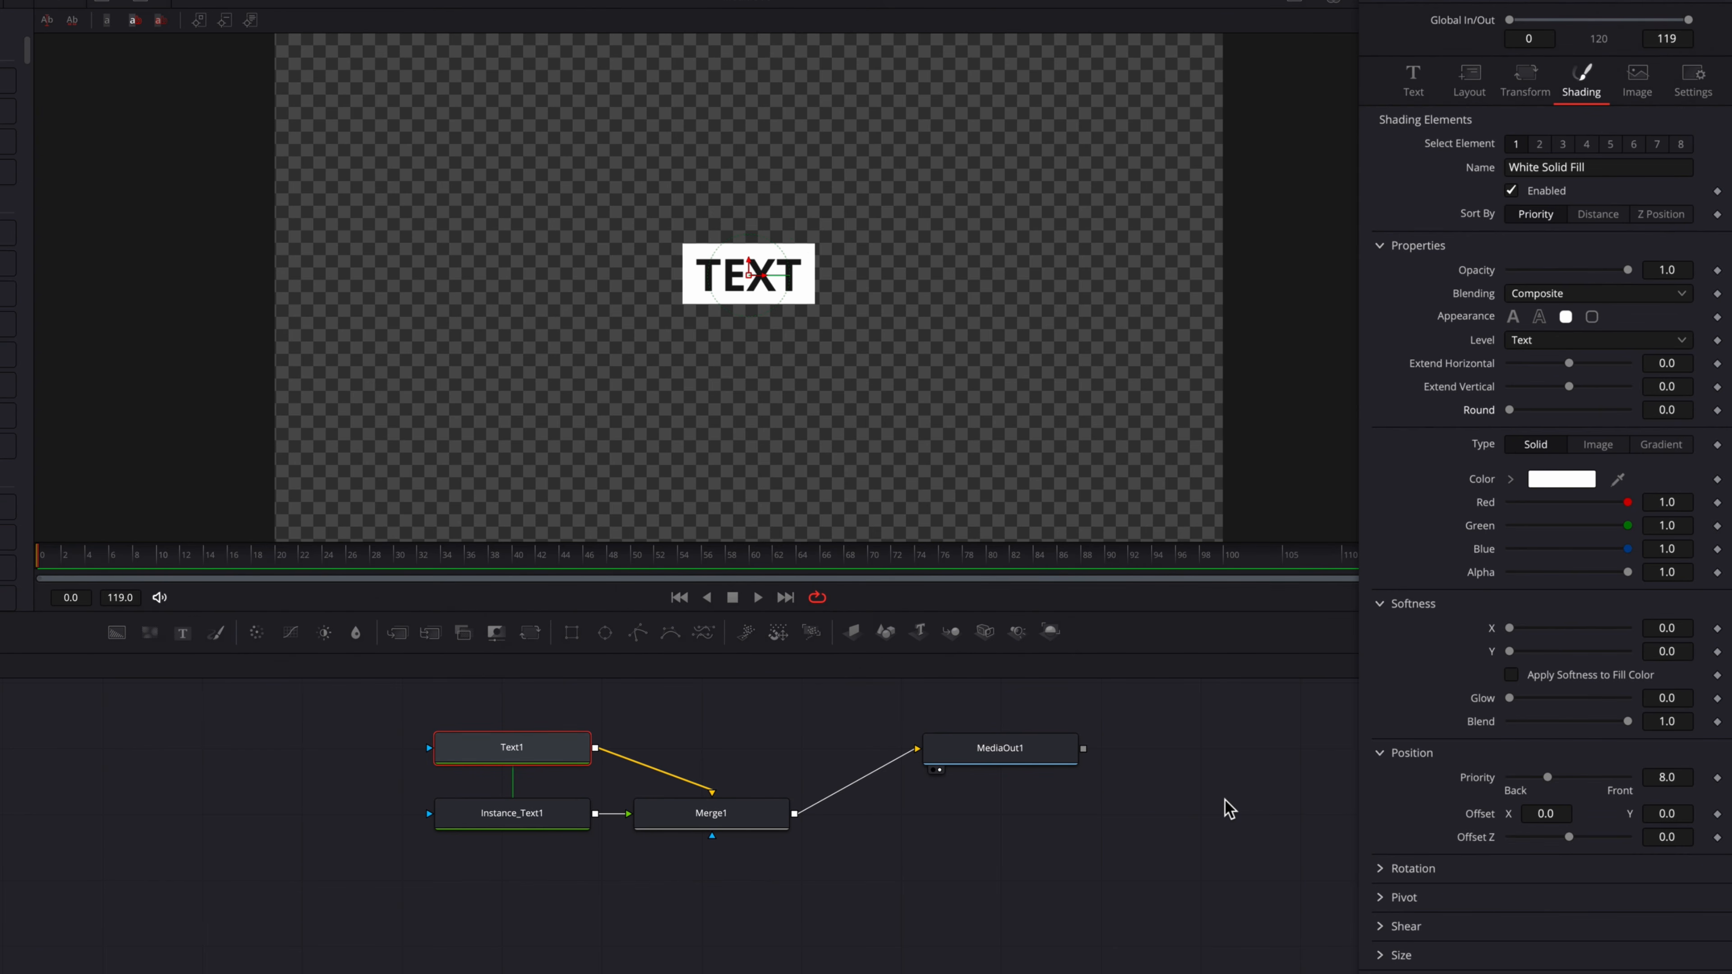
Change Text1's shading appearance to a border outline.
click(1592, 317)
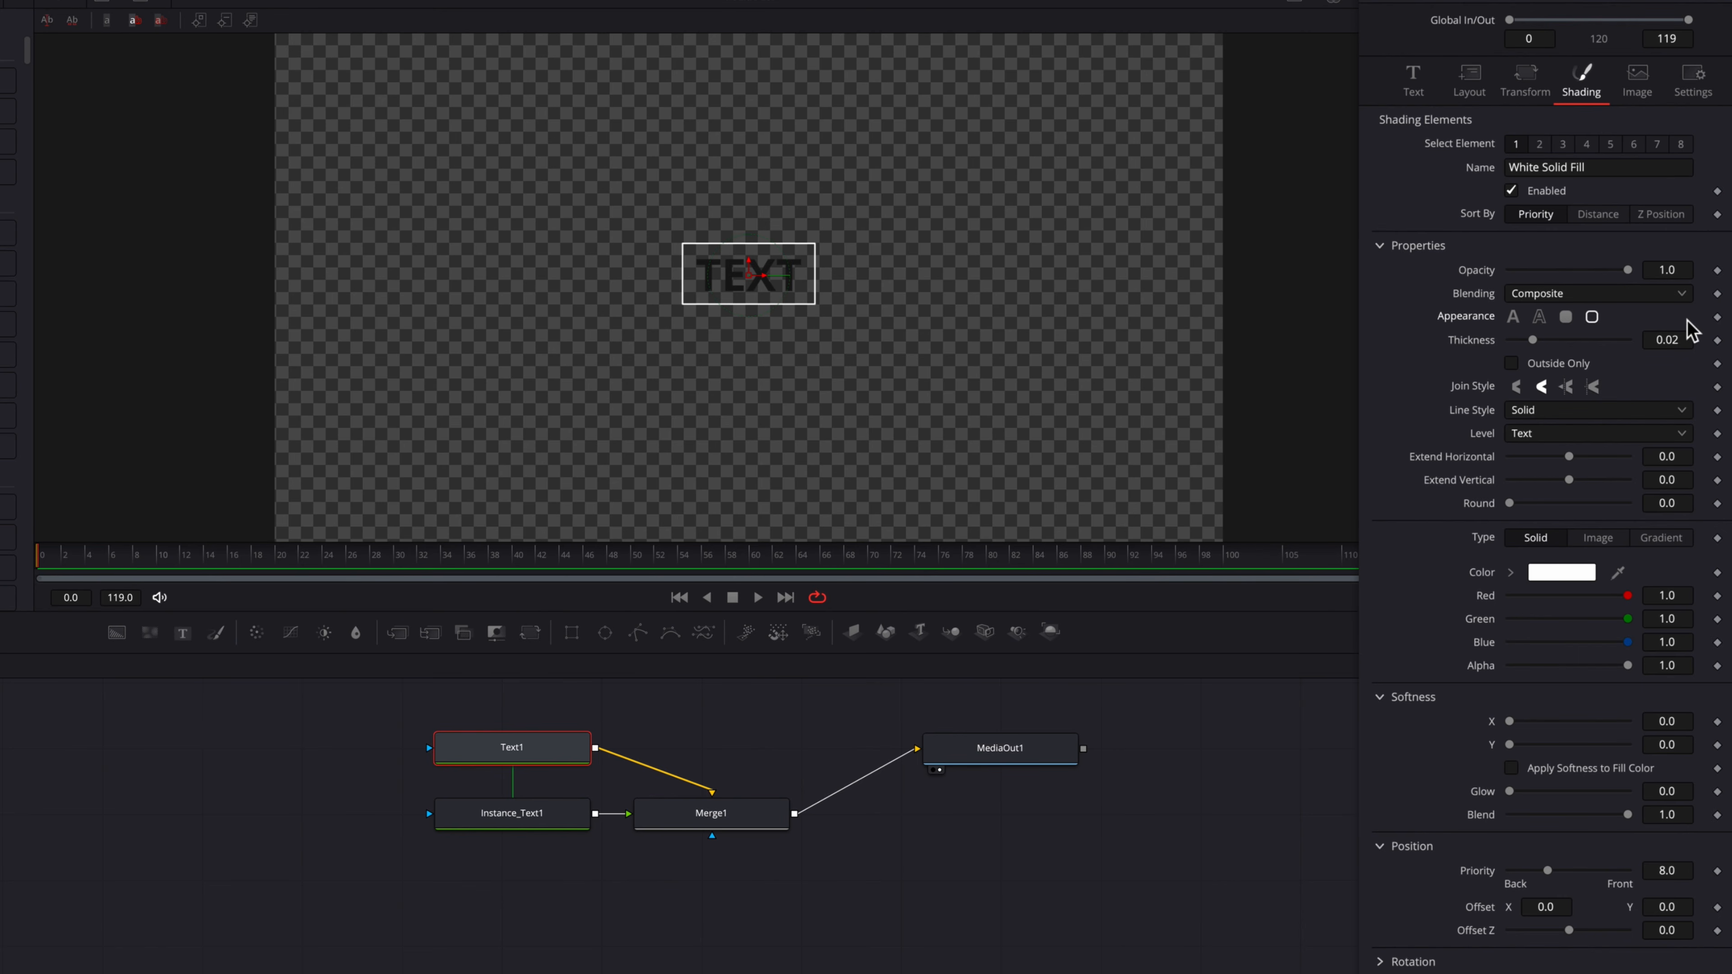
Try different thickness, extension and roundness values on Text1's border outline, undoing each change.
drag(1665, 340, 1689, 340)
key(ctrl+z)
drag(1664, 463, 1666, 503)
key(ctrl+z)
key(ctrl+z)
key(ctrl+z)
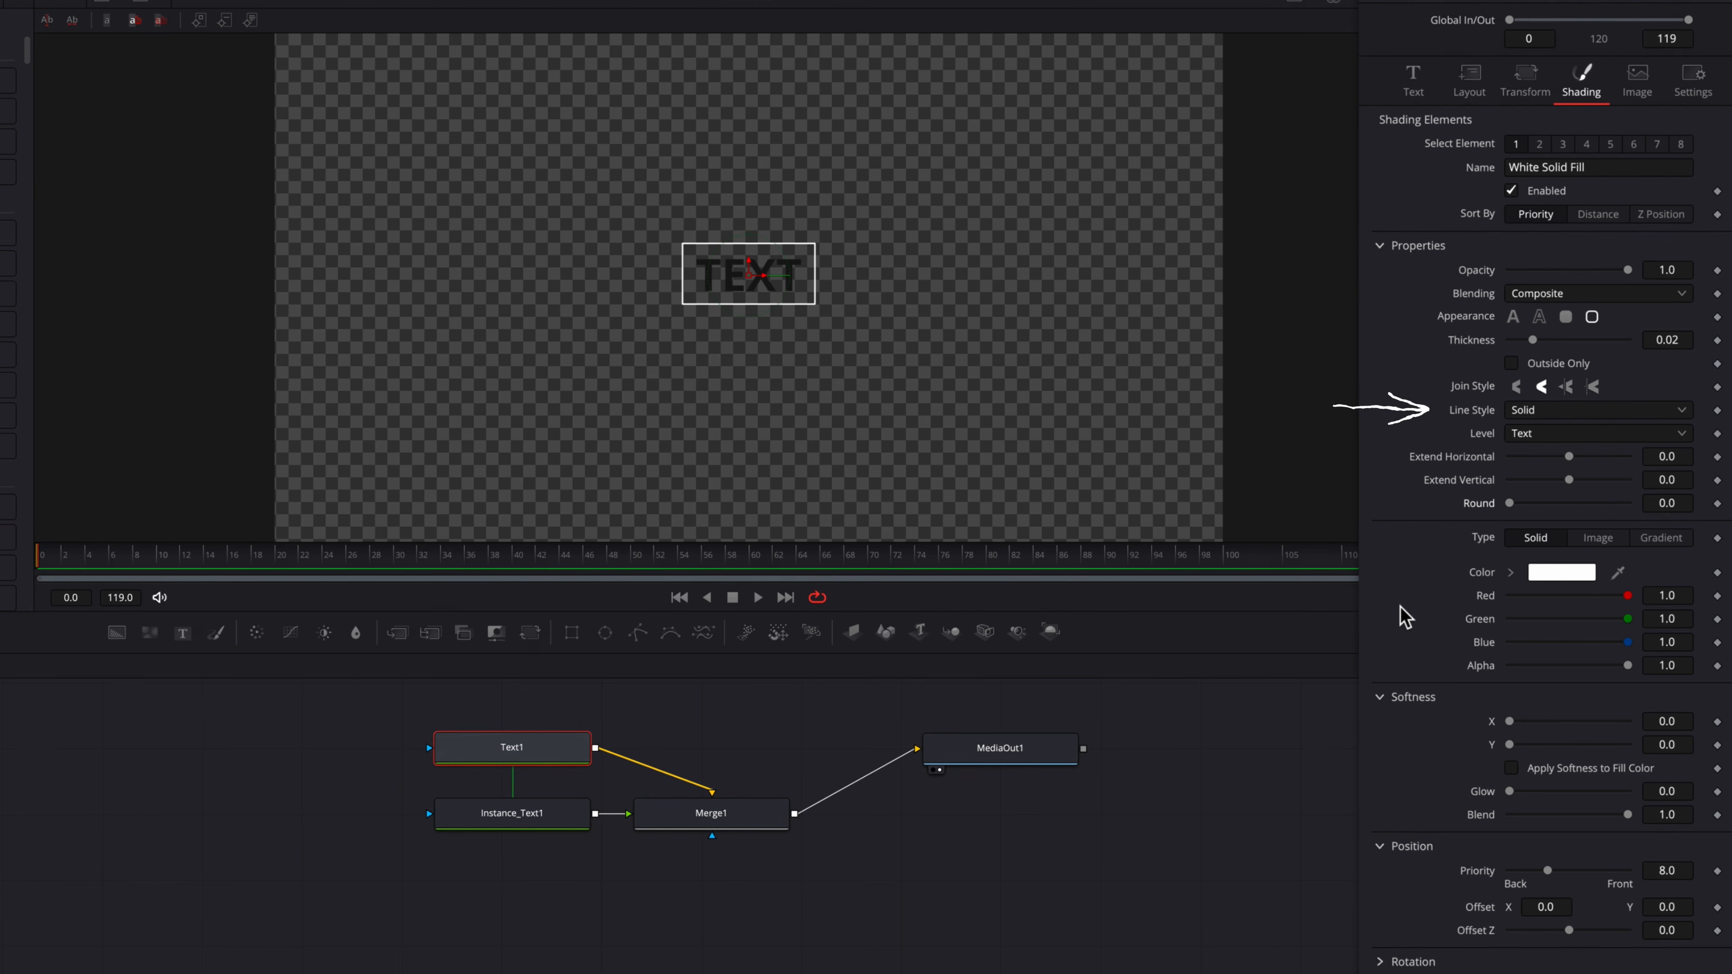
Try the Dash line style on Text1's border outline, and set the line style to Dot.
click(1648, 412)
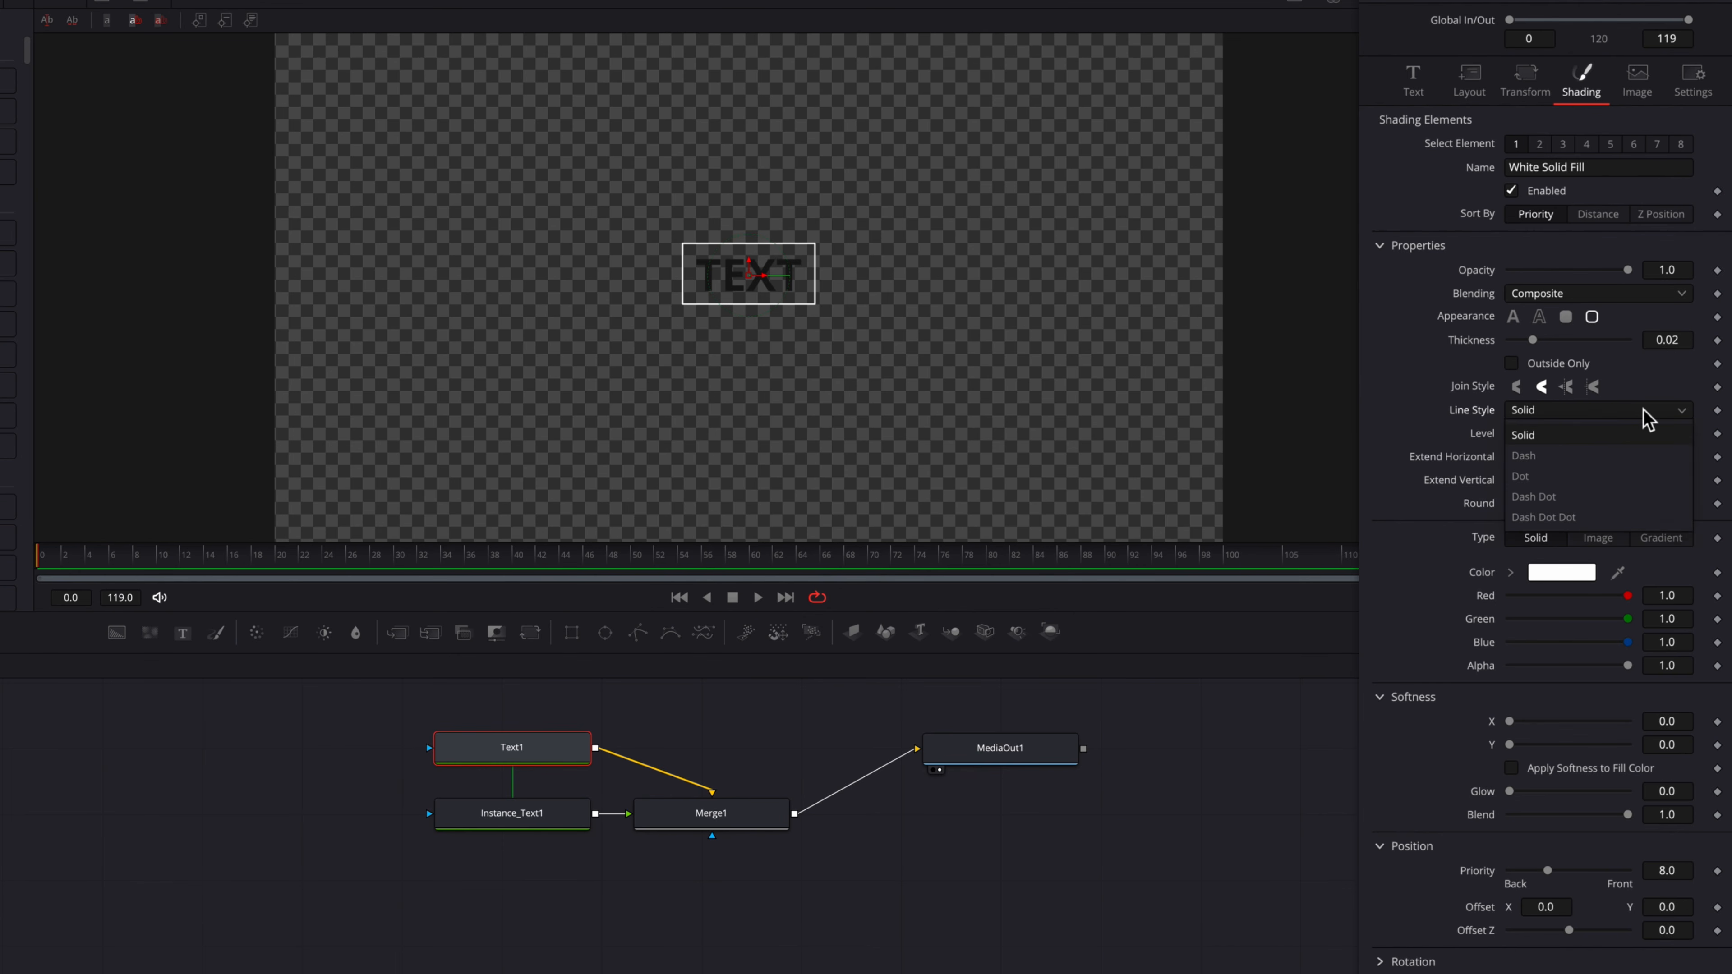
click(1644, 454)
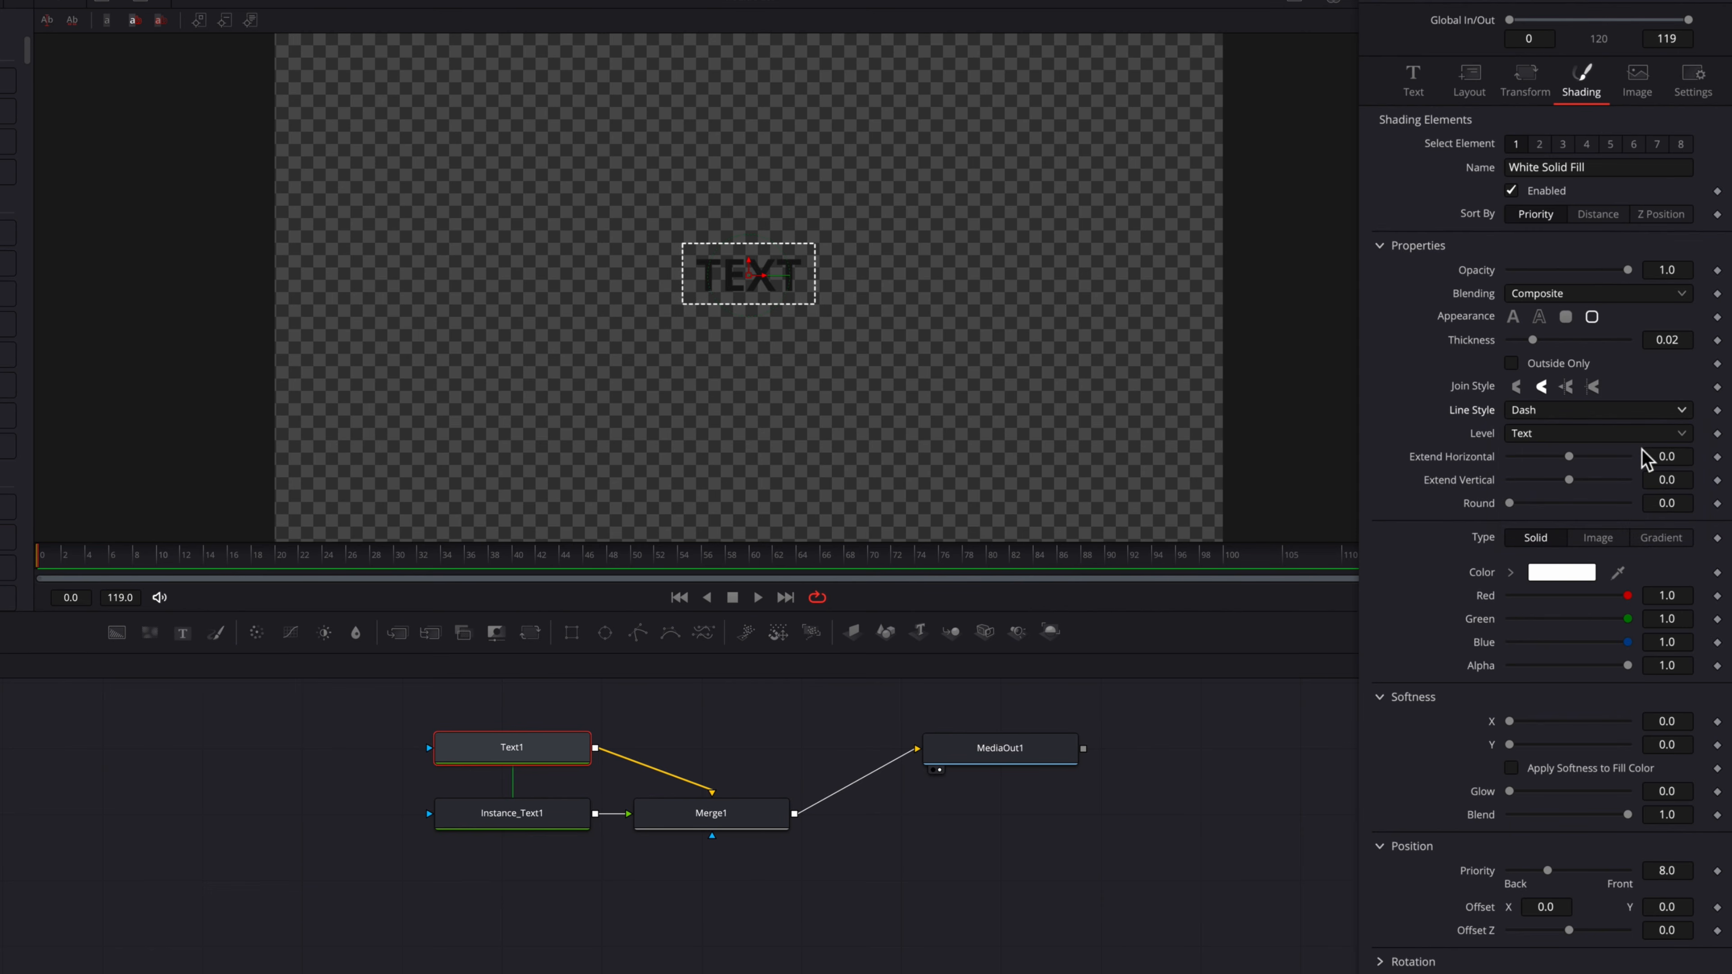
click(1645, 412)
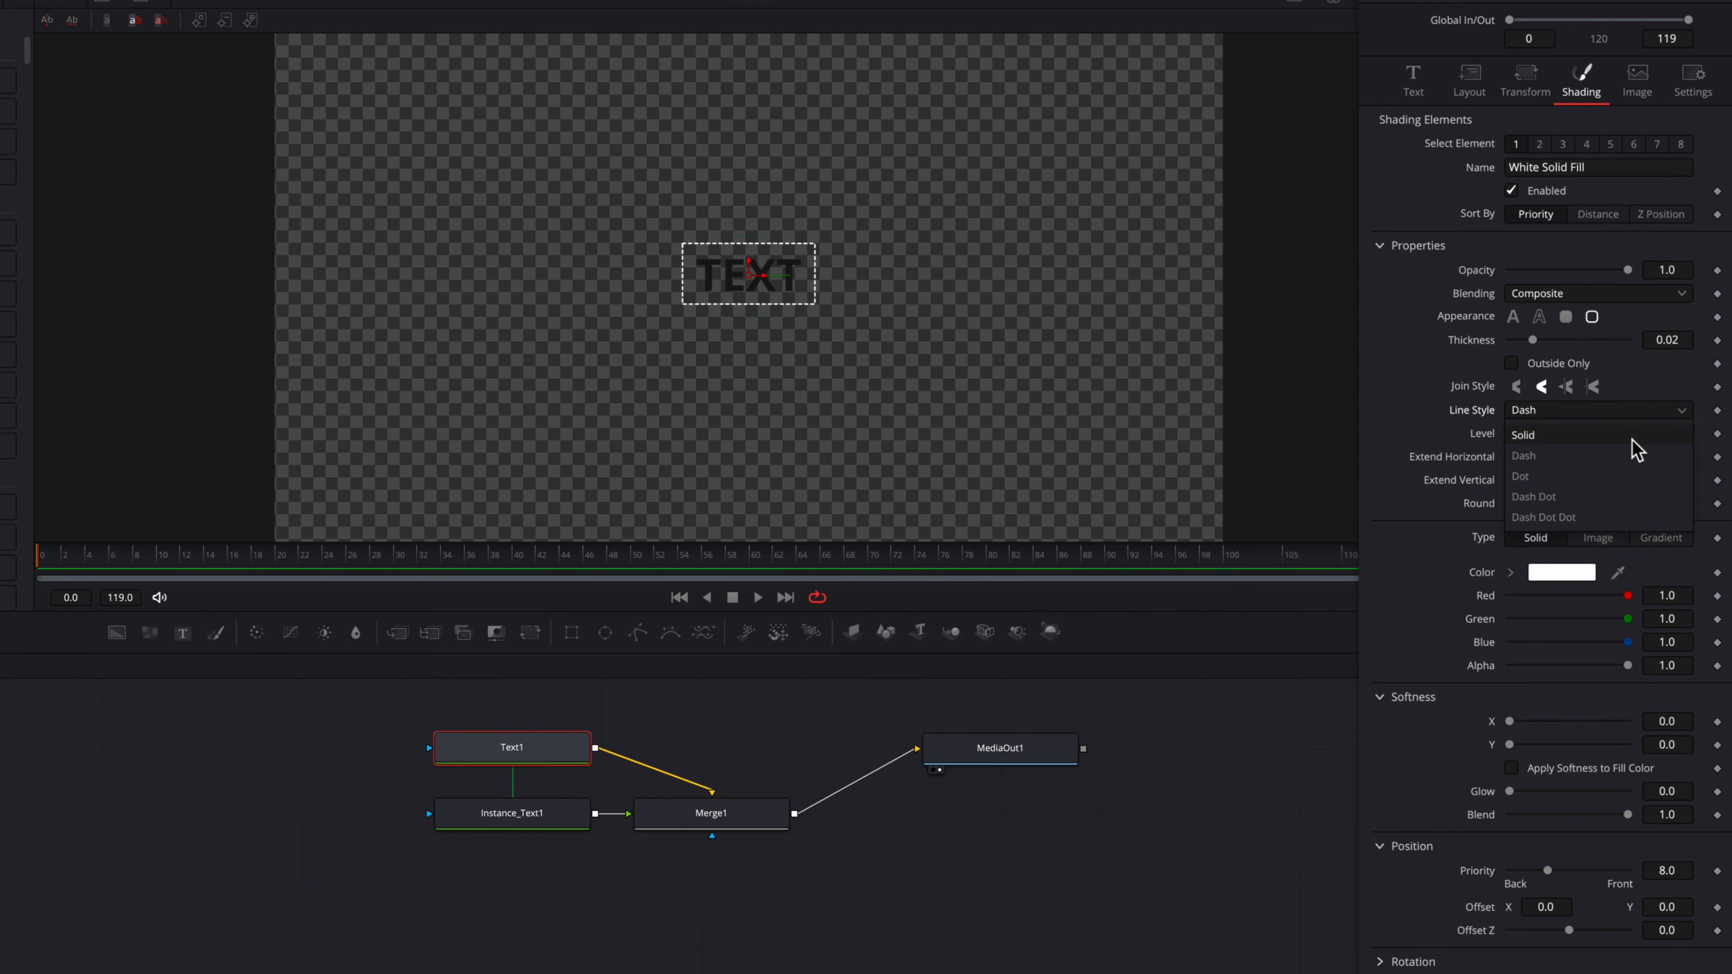
click(1630, 476)
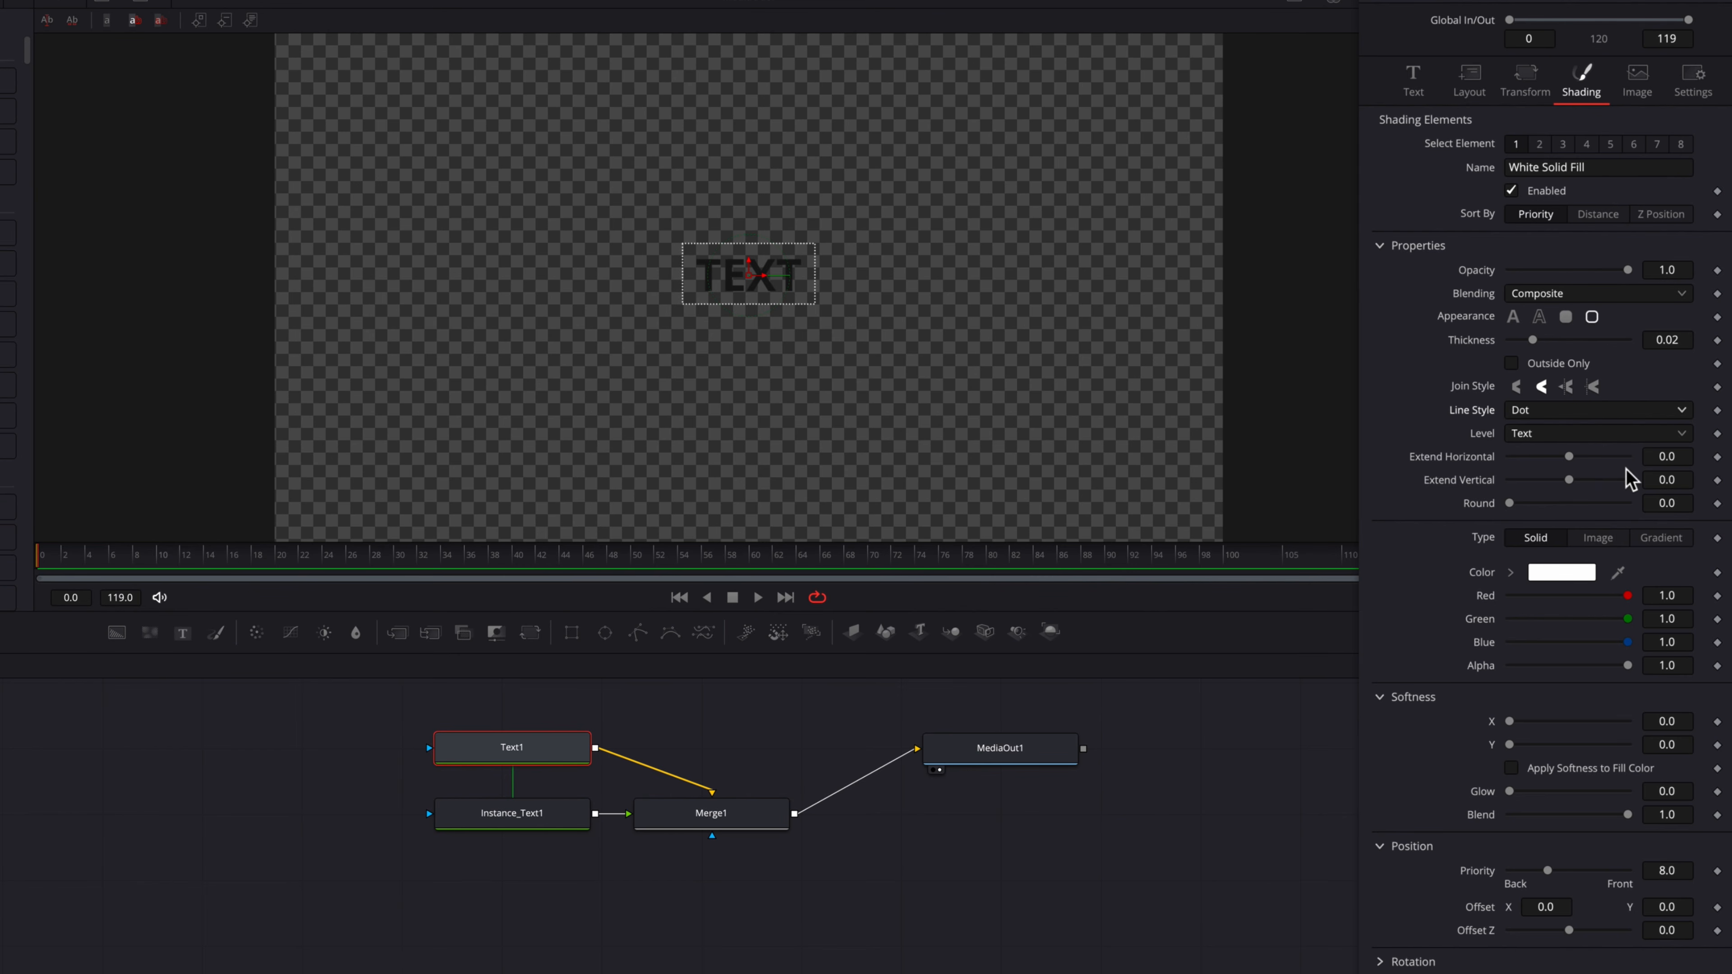
Set the line style of Text1's border outline back to Solid.
click(1639, 411)
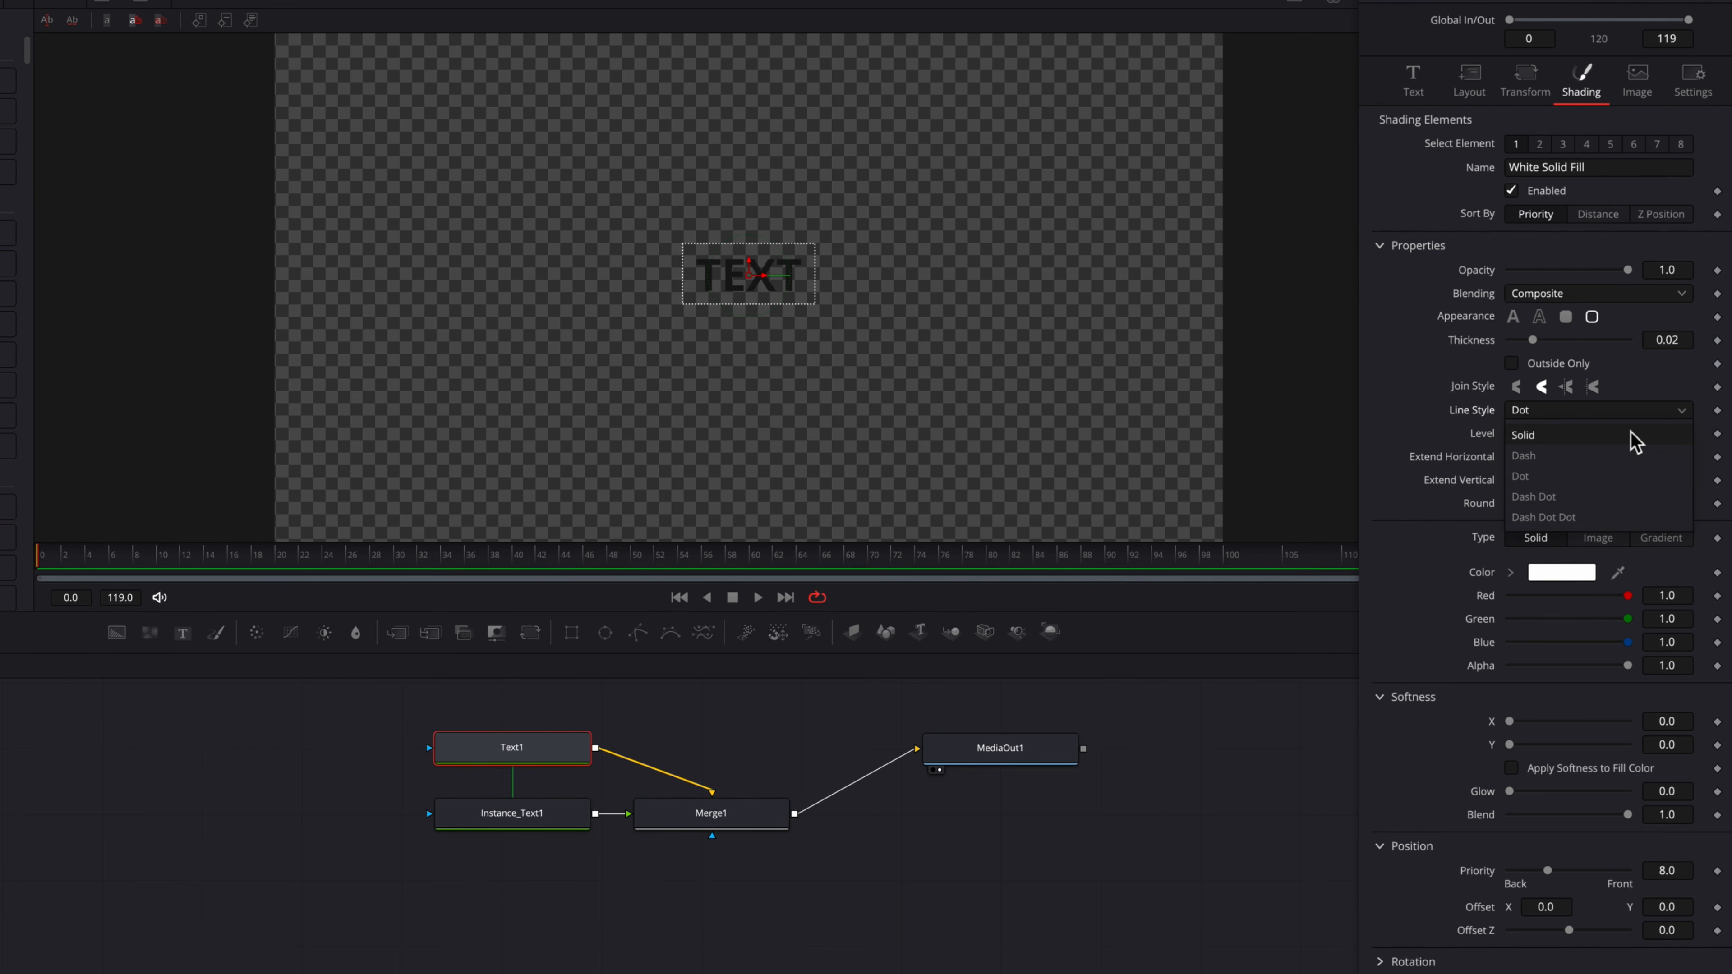
click(1632, 434)
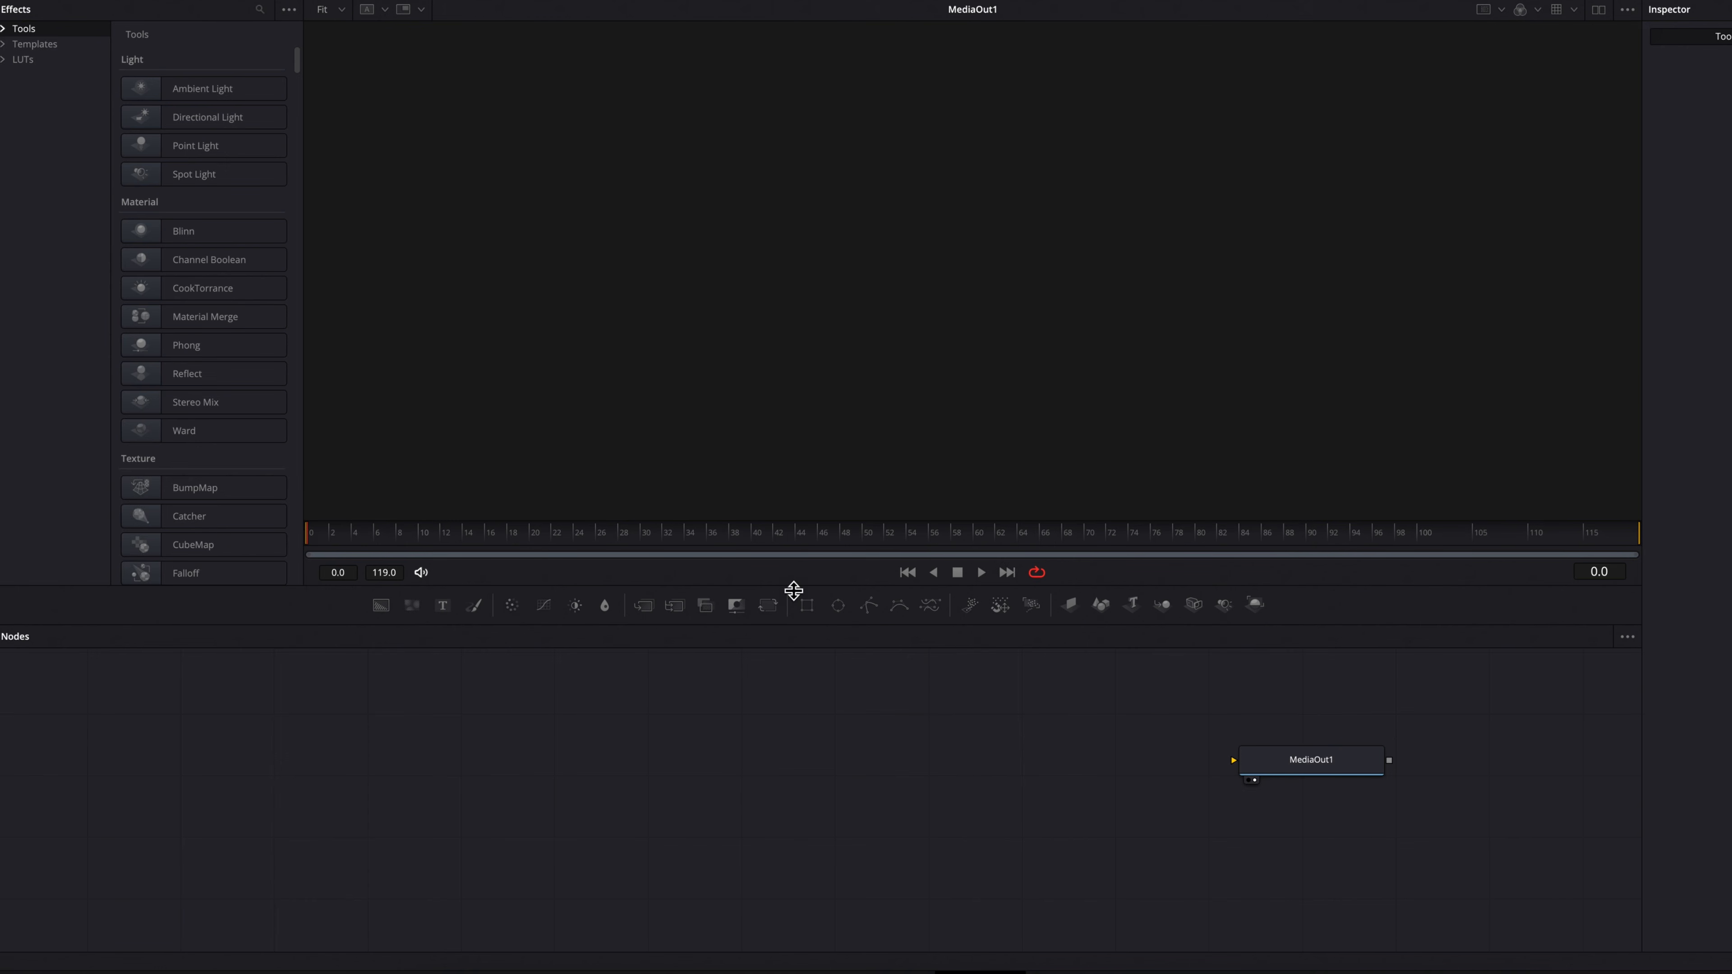
Add an sText and an sRender shape node and chain them into MediaOut1.
click(5, 29)
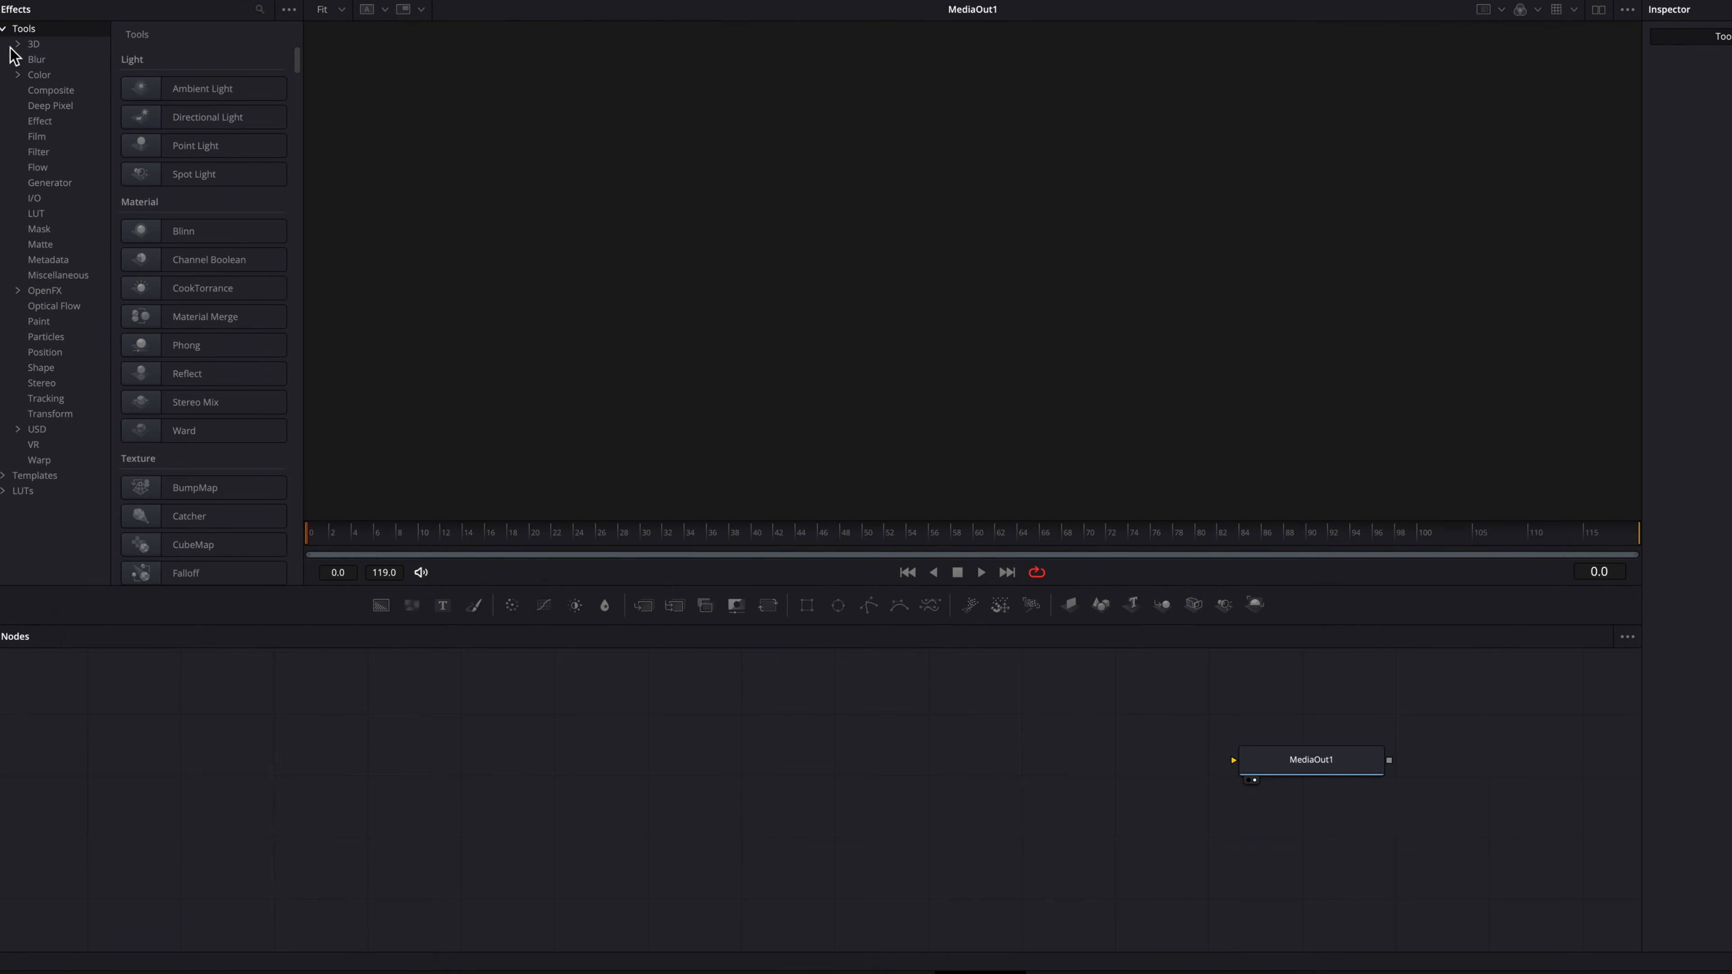
click(62, 374)
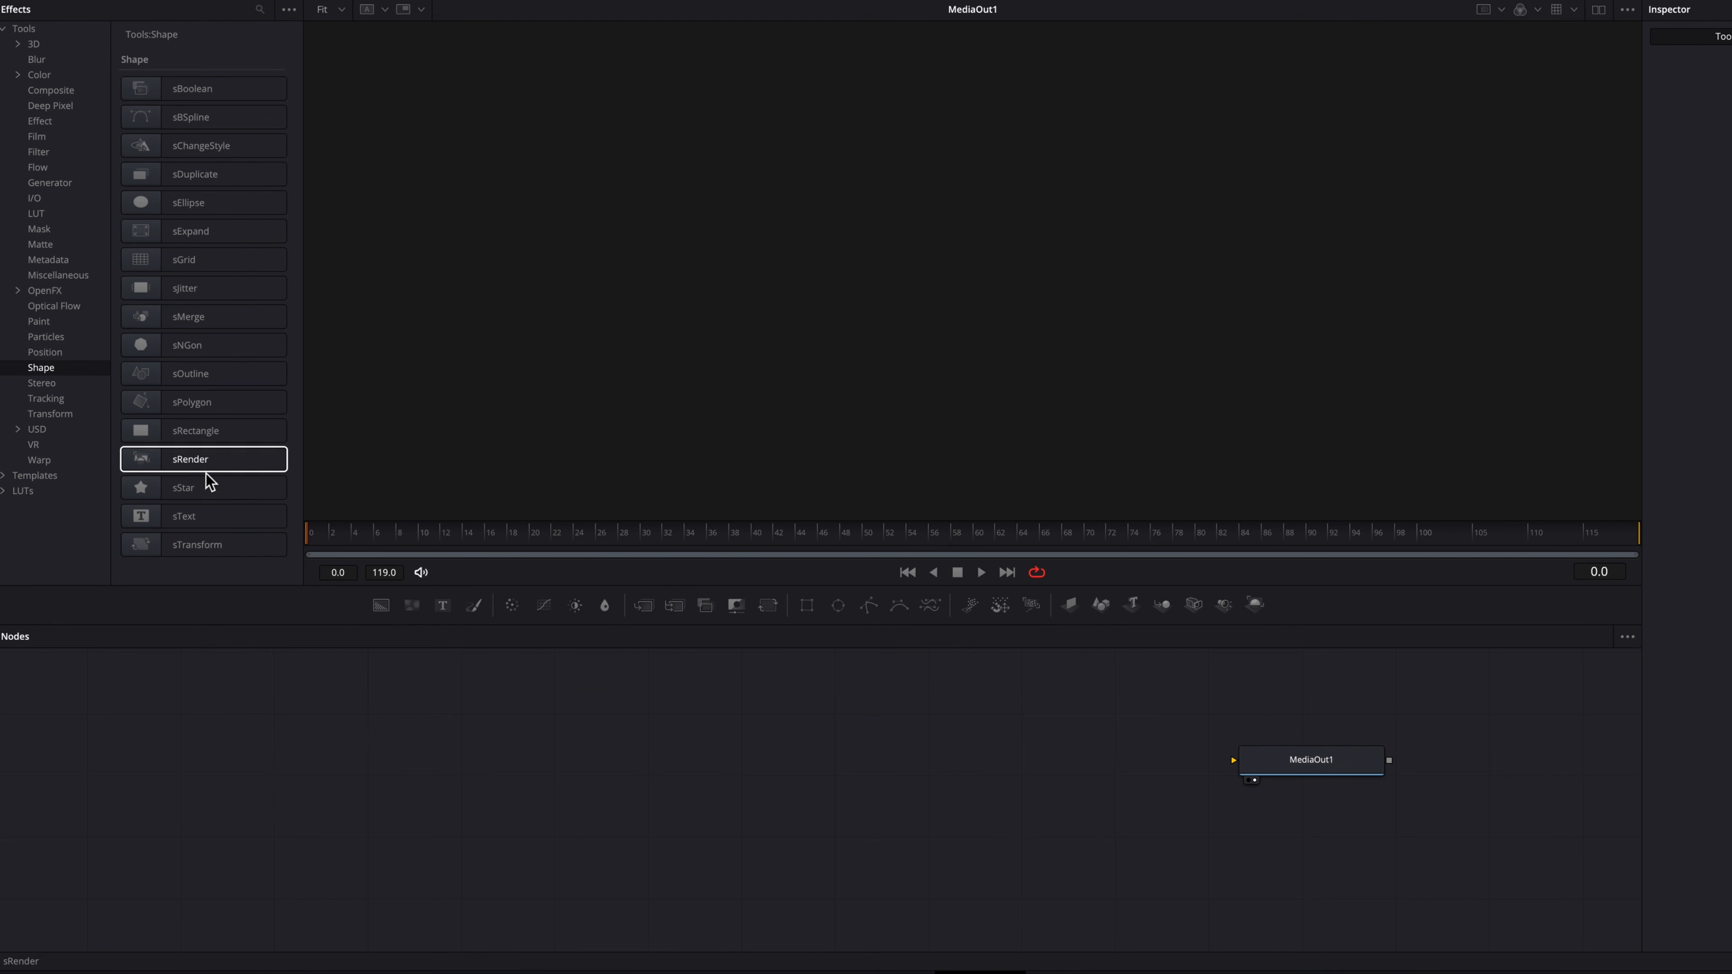
drag(225, 516, 810, 756)
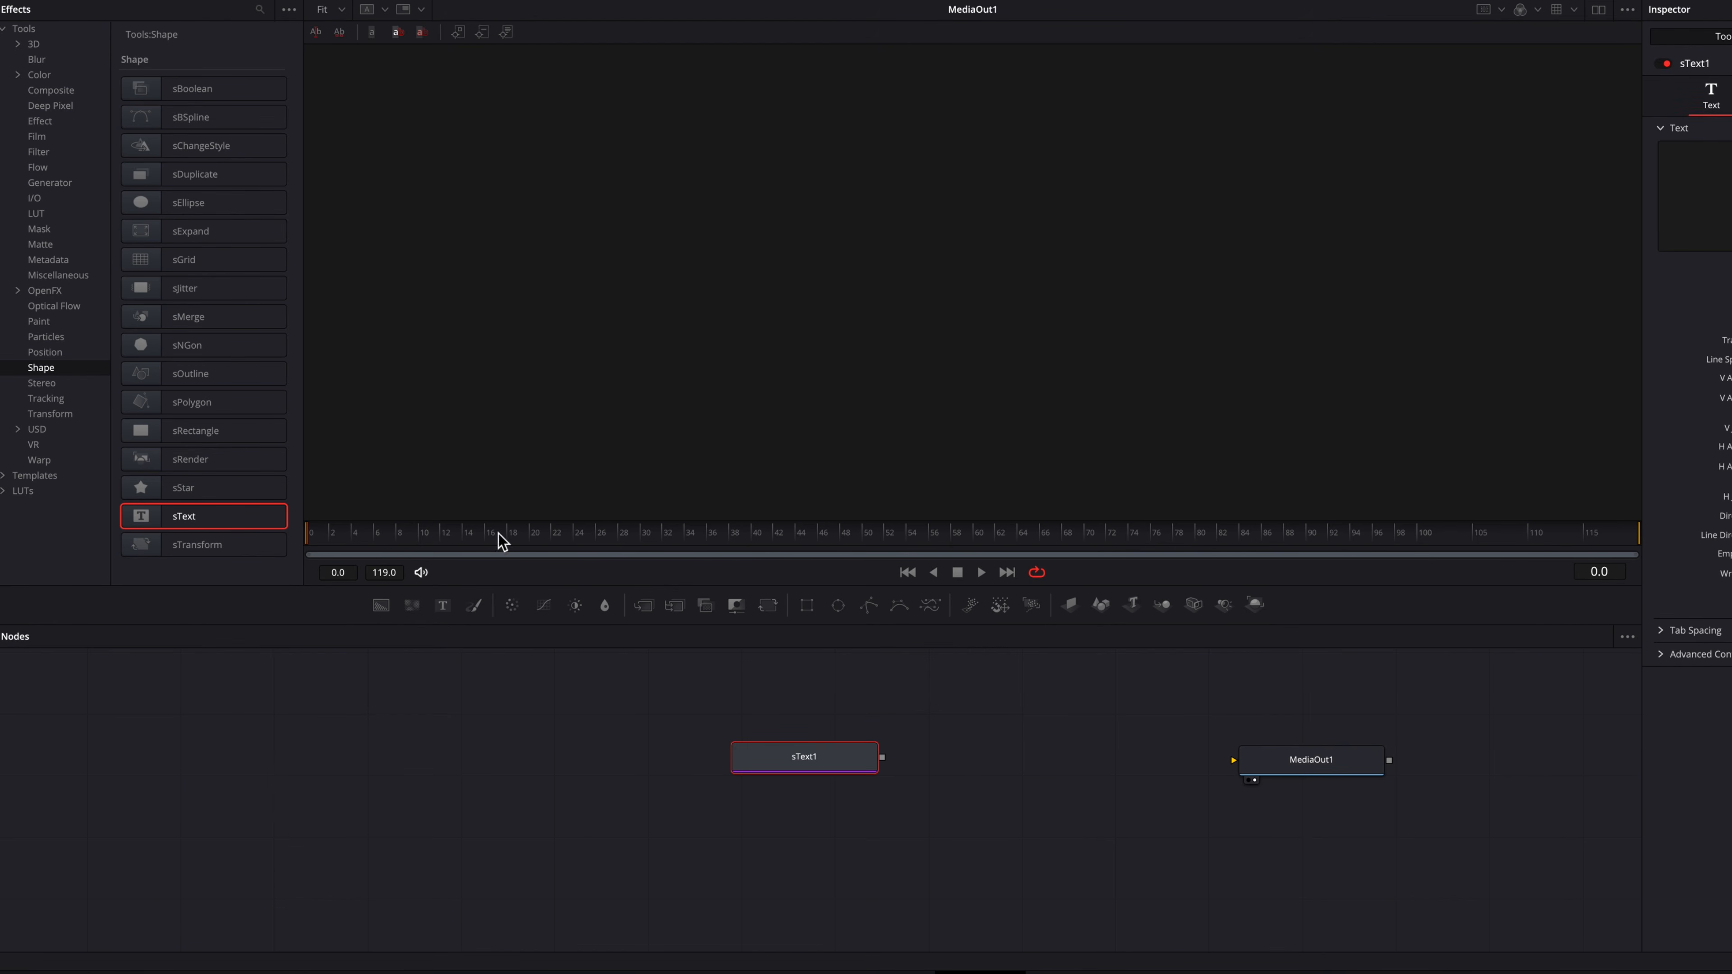
drag(238, 469, 1178, 768)
drag(950, 773, 1012, 776)
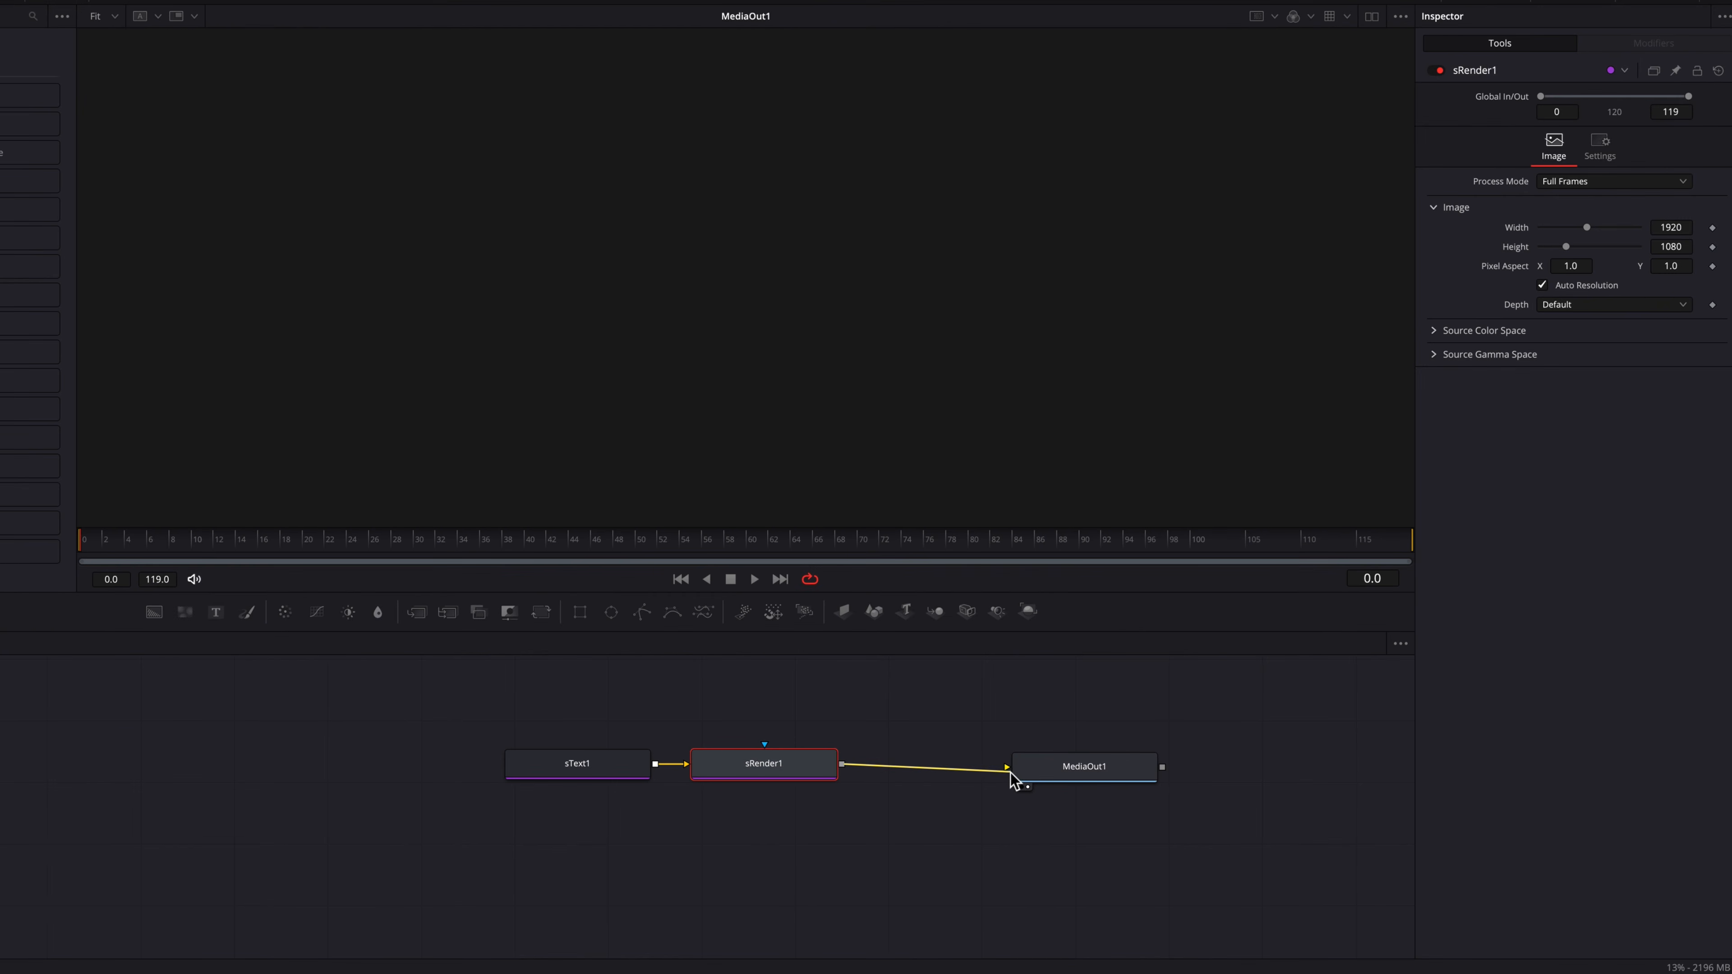
Move sText1 above the node chain and enter "TEXT TEXT" as its text.
drag(612, 778, 571, 707)
click(1520, 201)
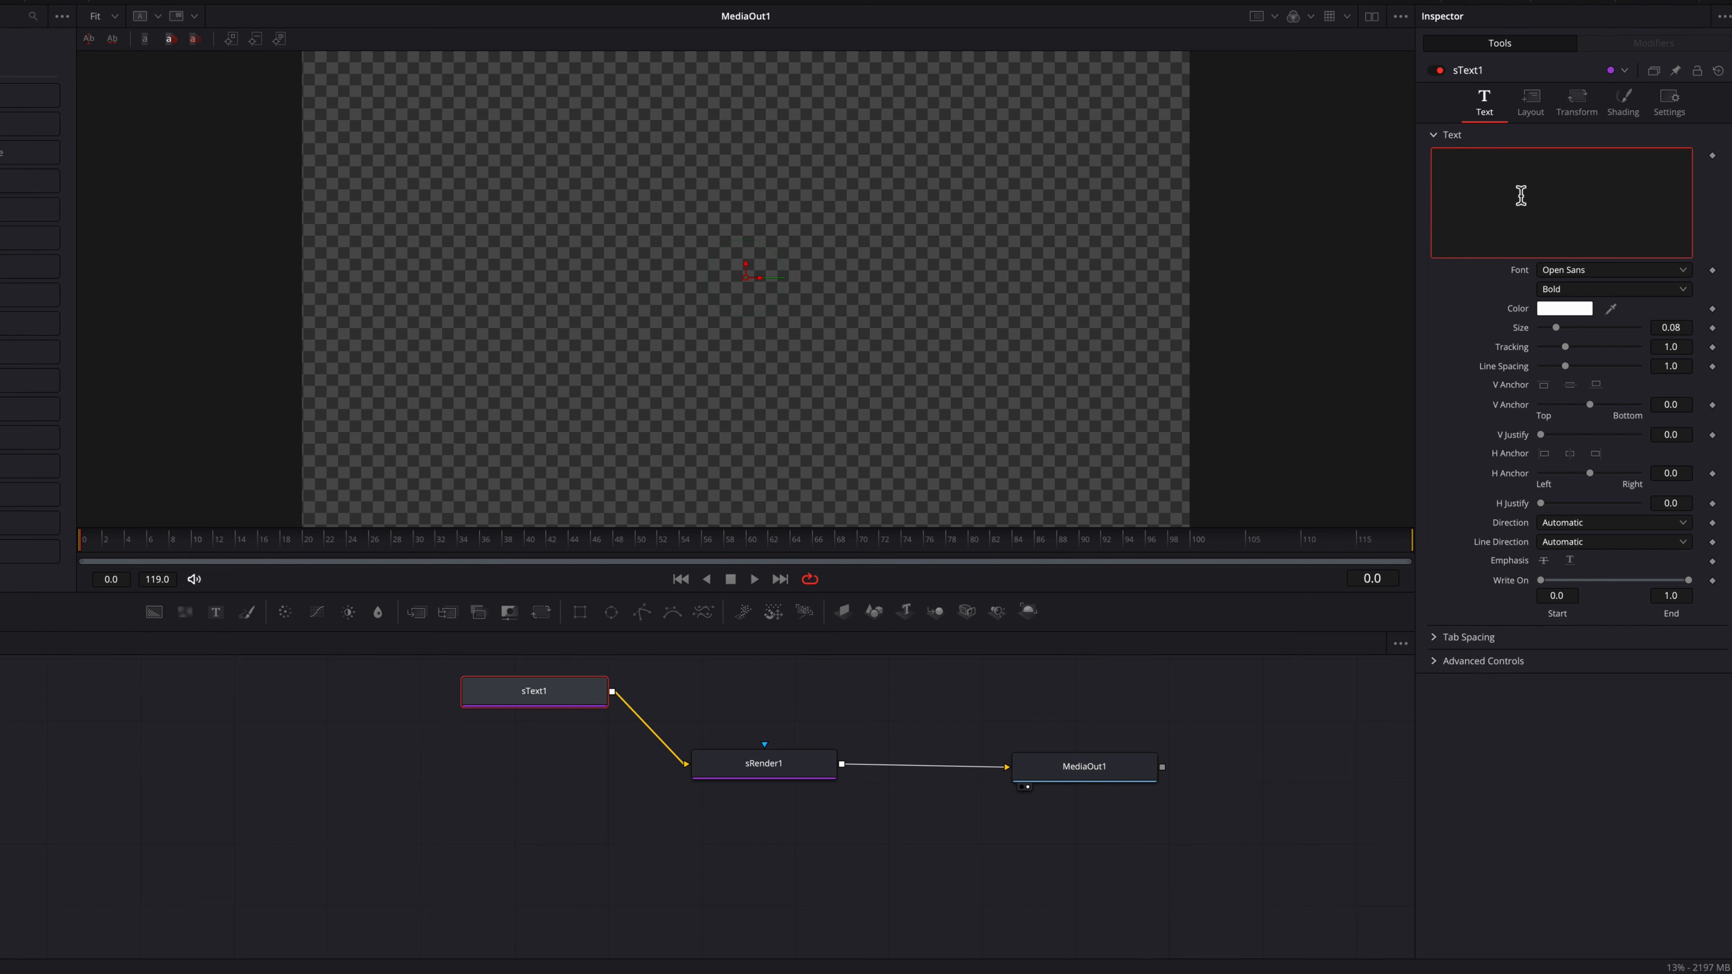
text(TEXT TEXT)
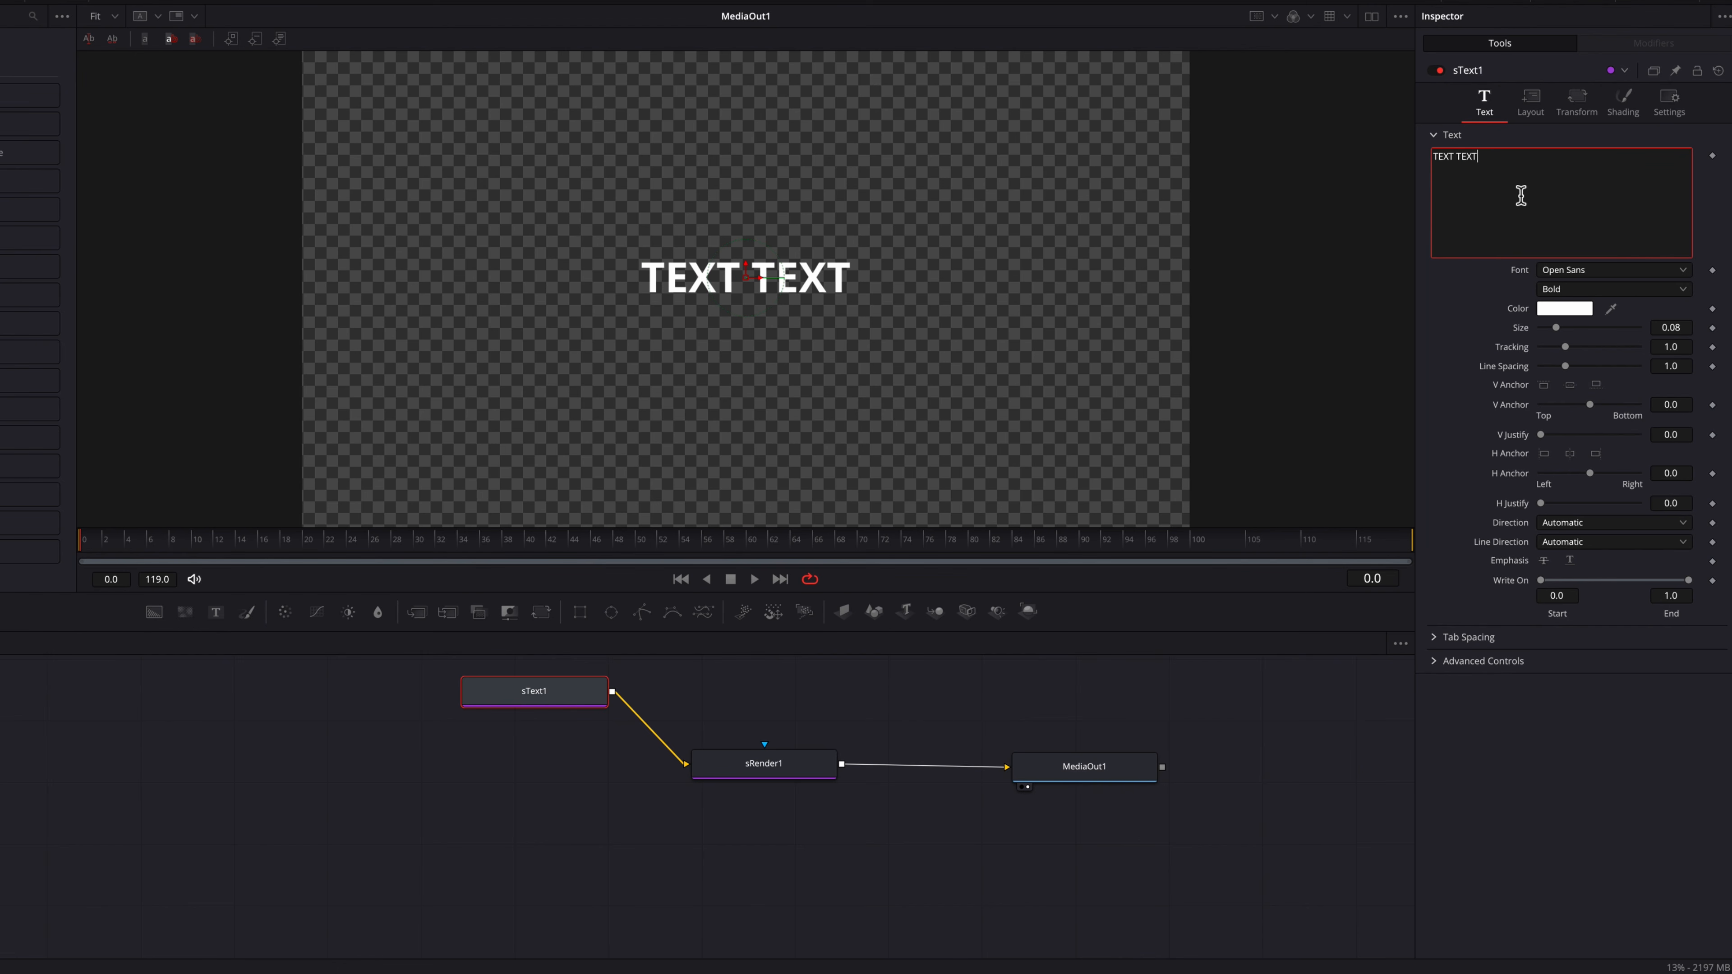
Change sText1's shading appearance to a filled background box with its level set to Text.
click(1626, 106)
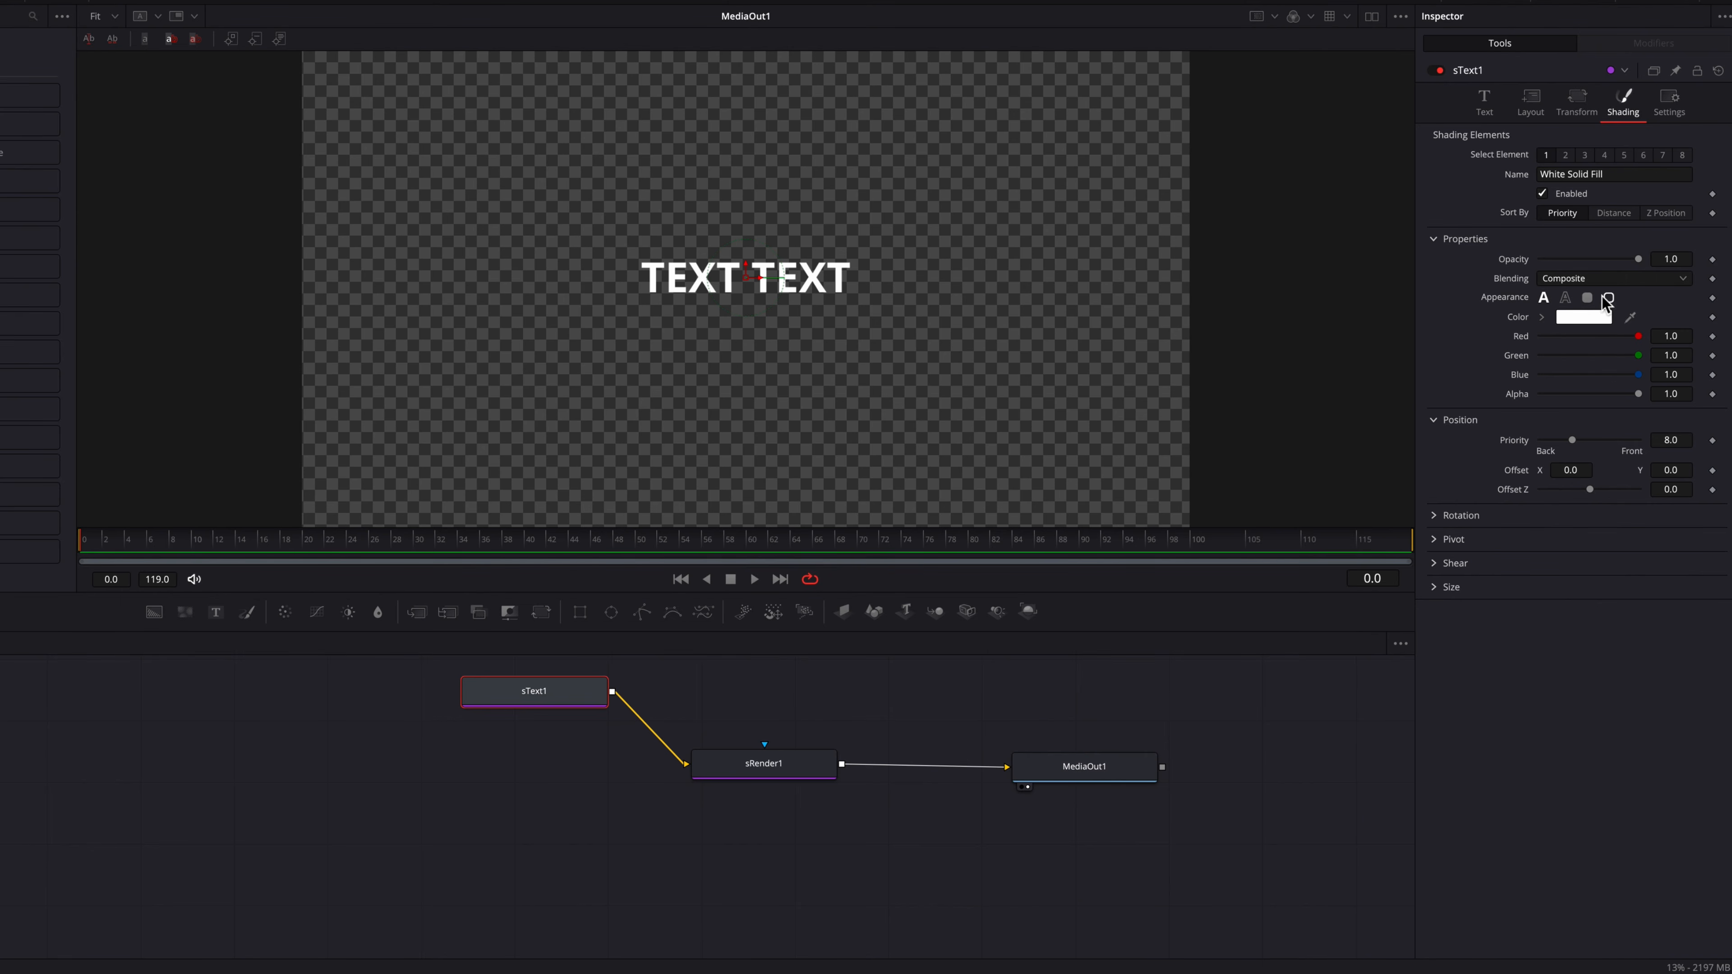
click(1588, 299)
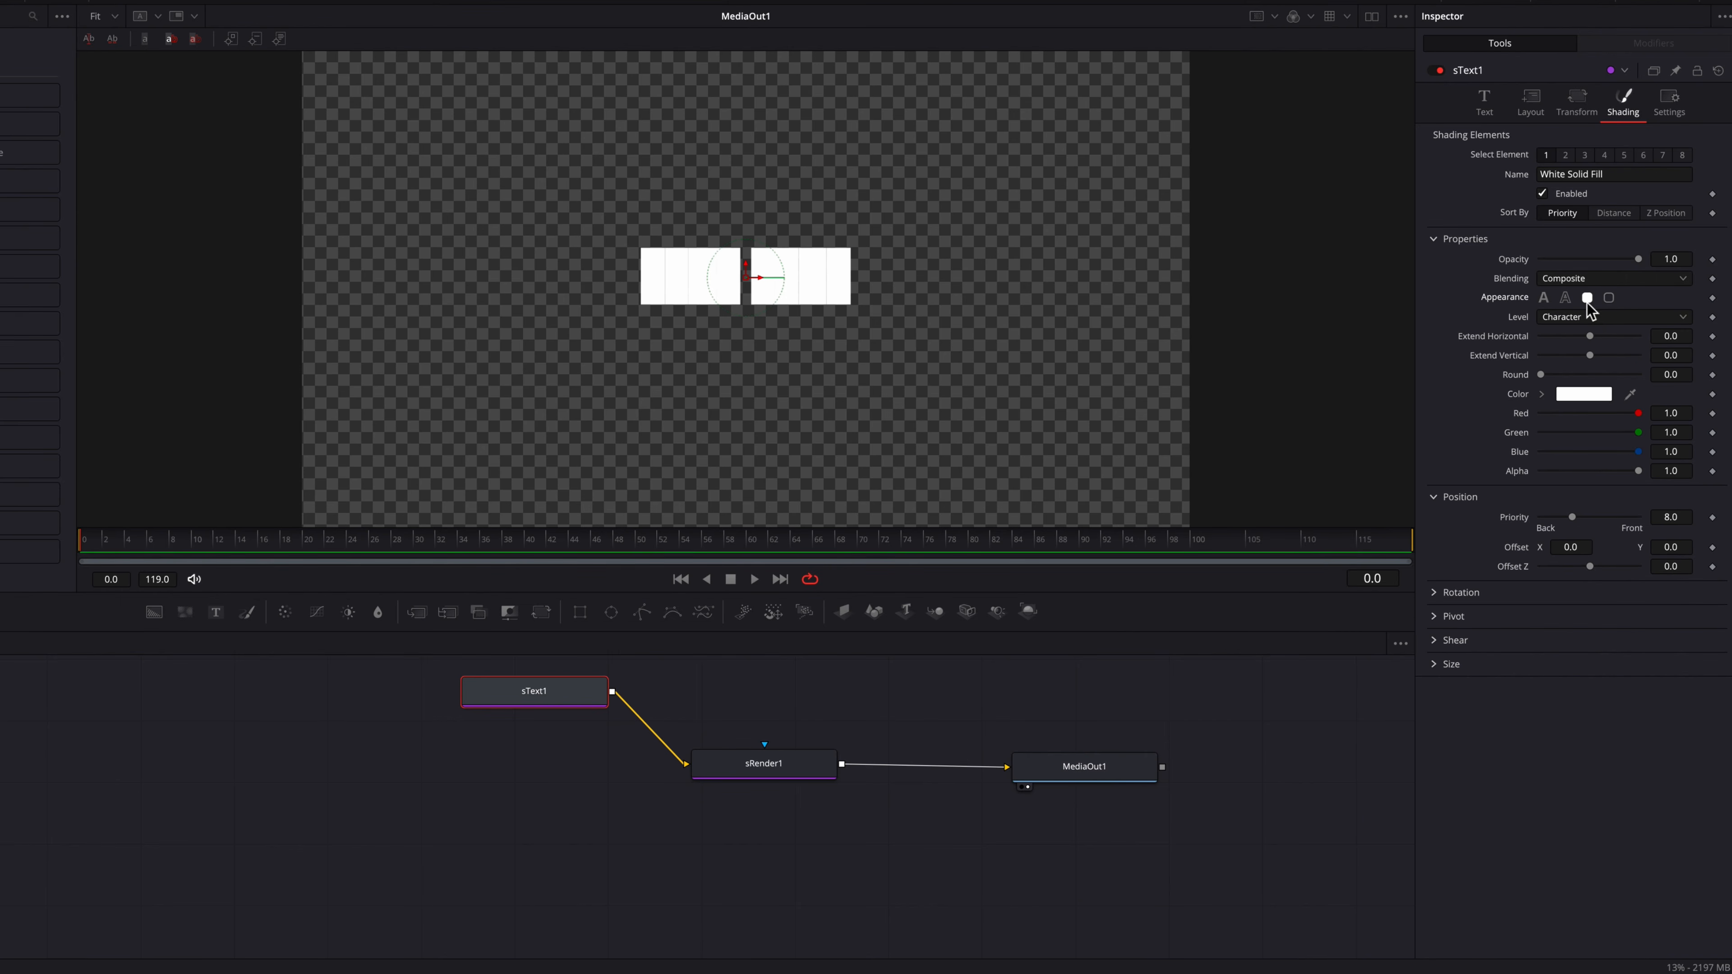
click(1594, 323)
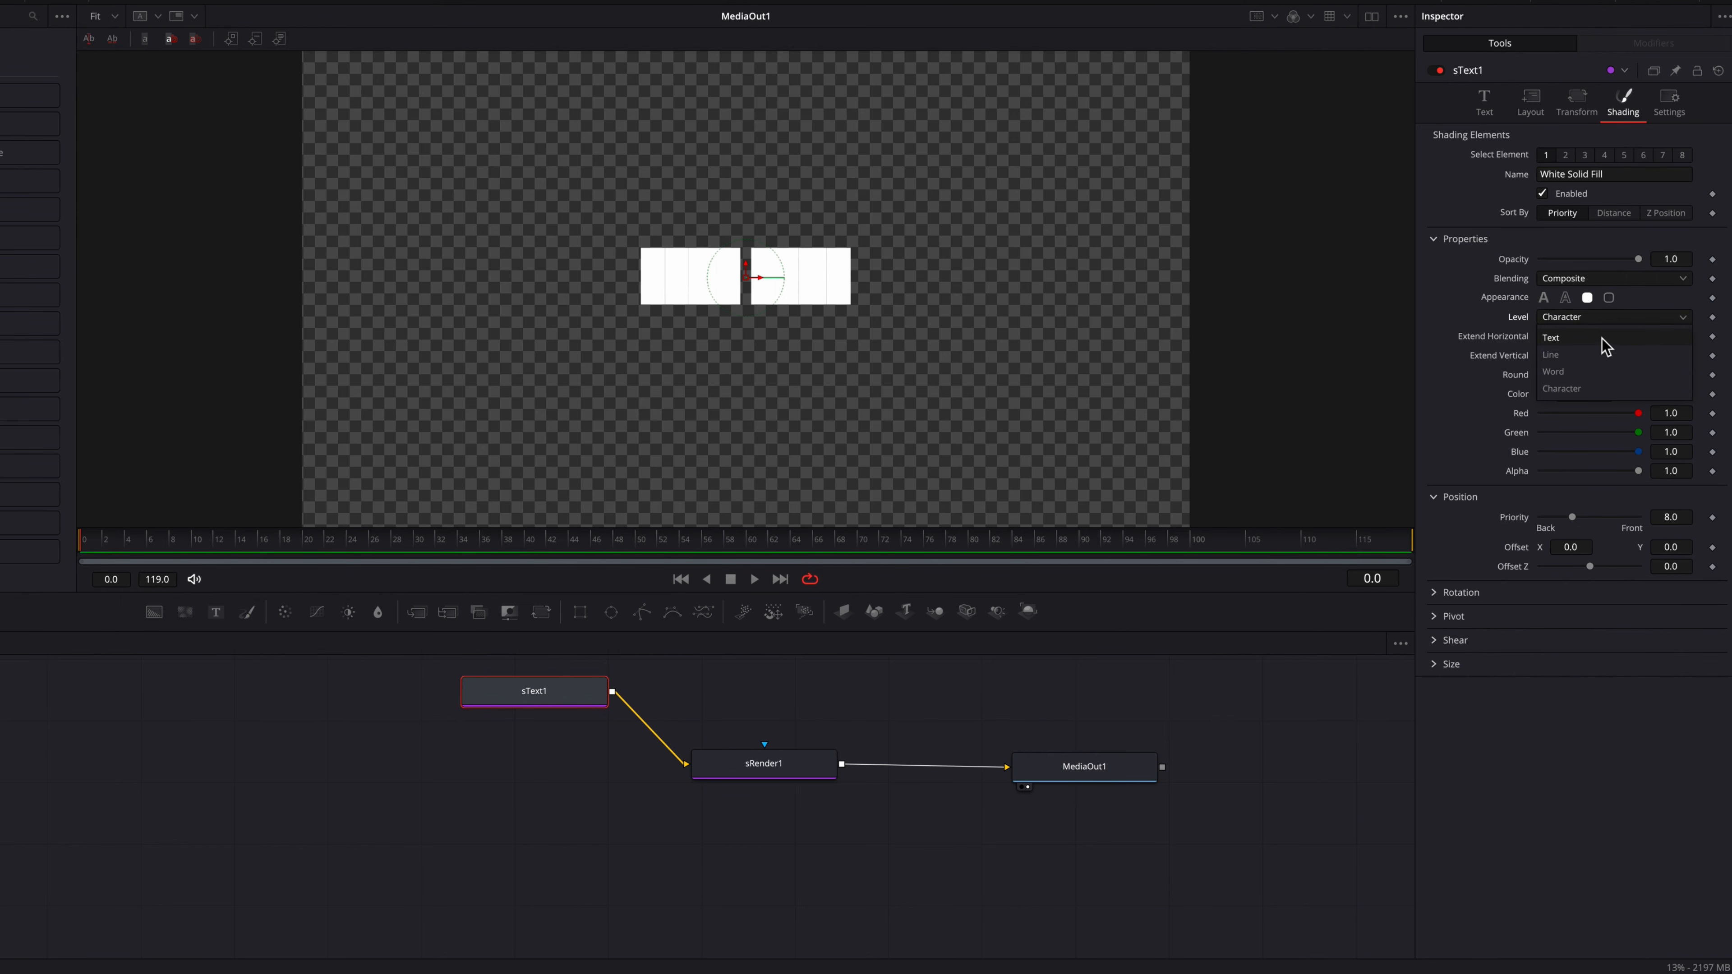
click(1602, 338)
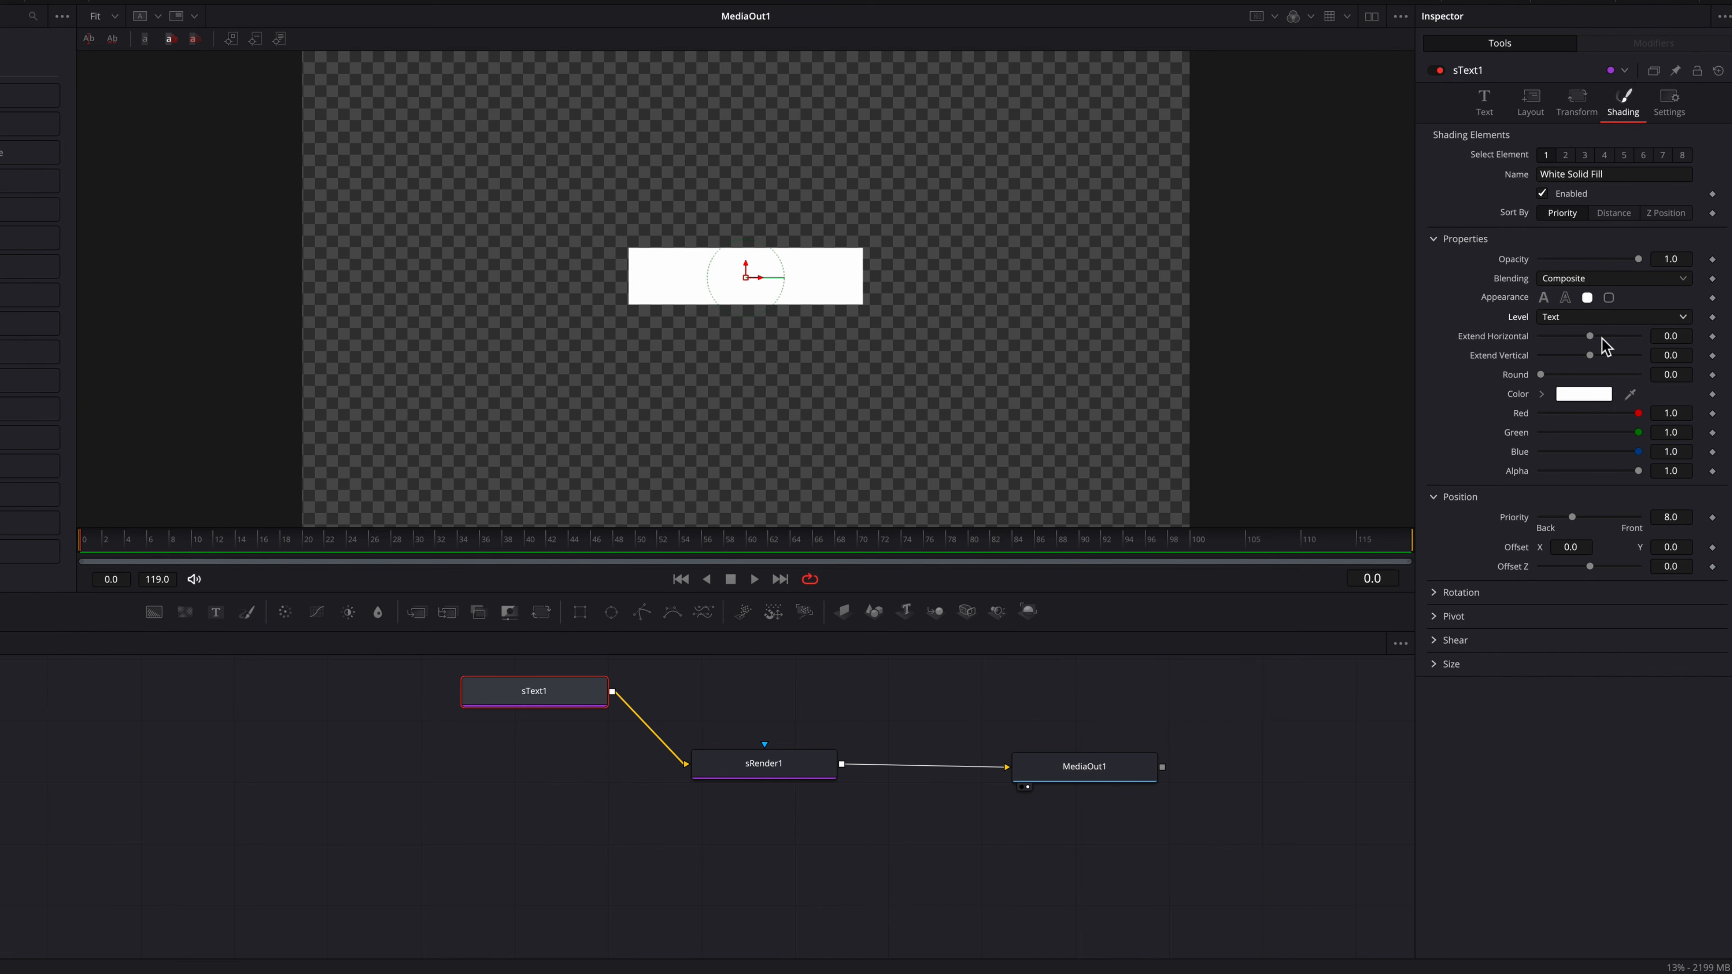
Paste an instance of sText1 beneath it and combine both through an sMerge node feeding sRender1.
drag(562, 689, 533, 697)
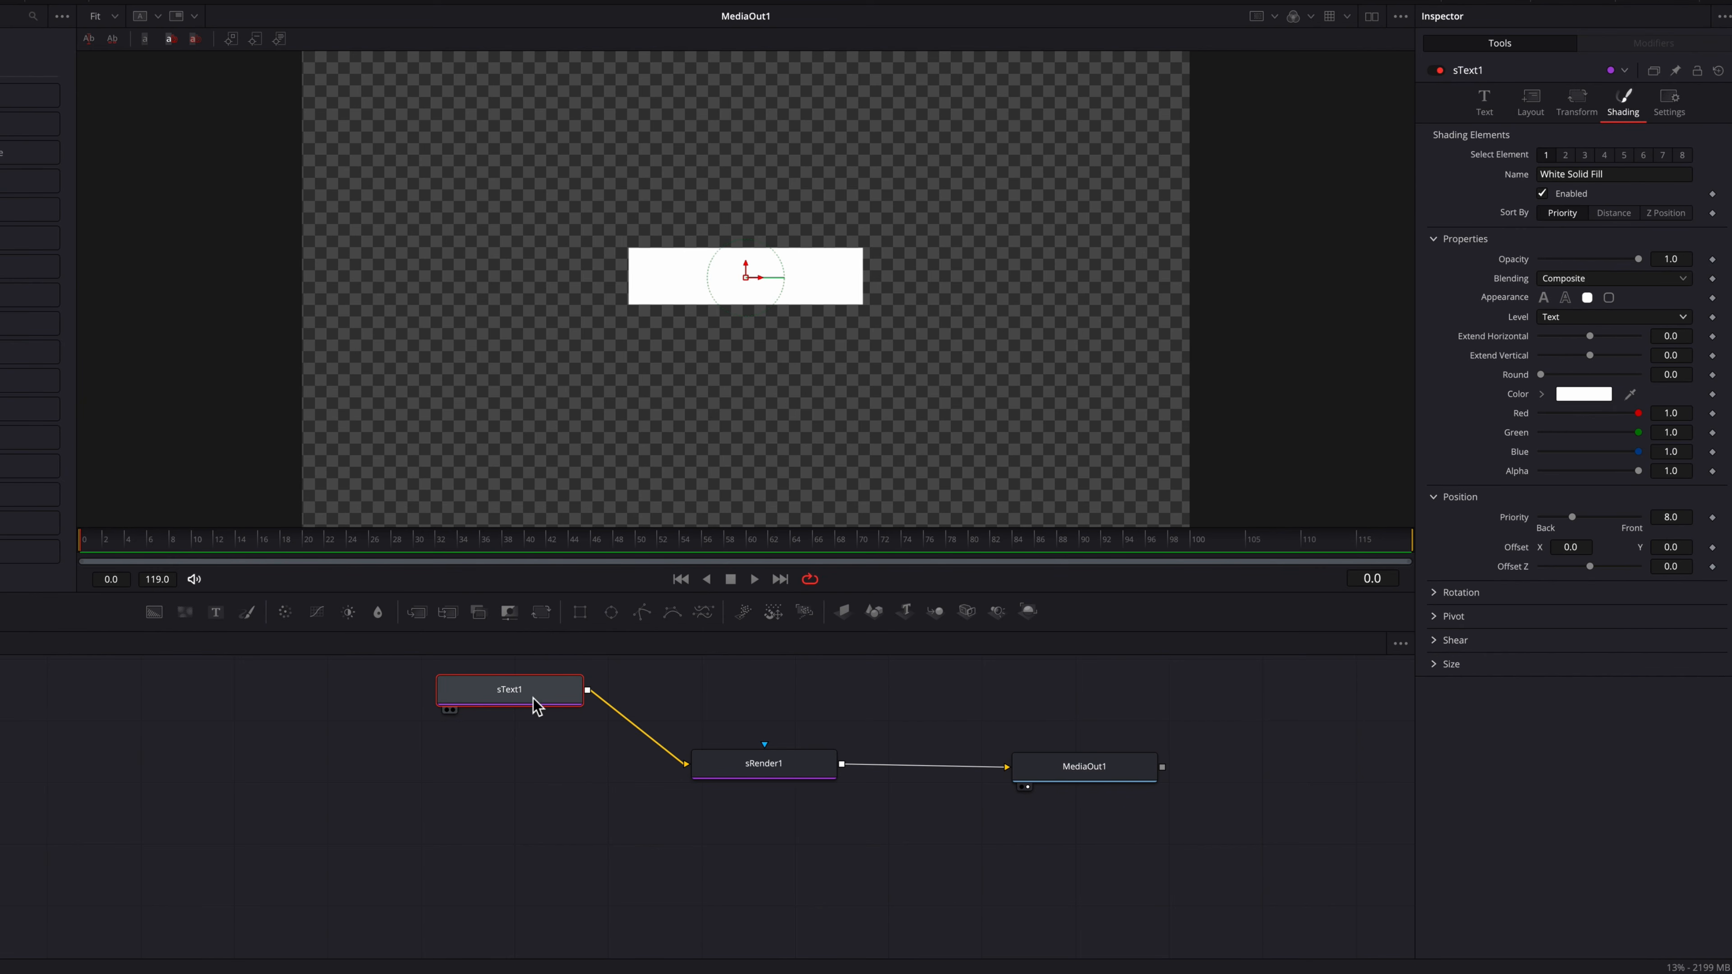
key(ctrl+shift+v)
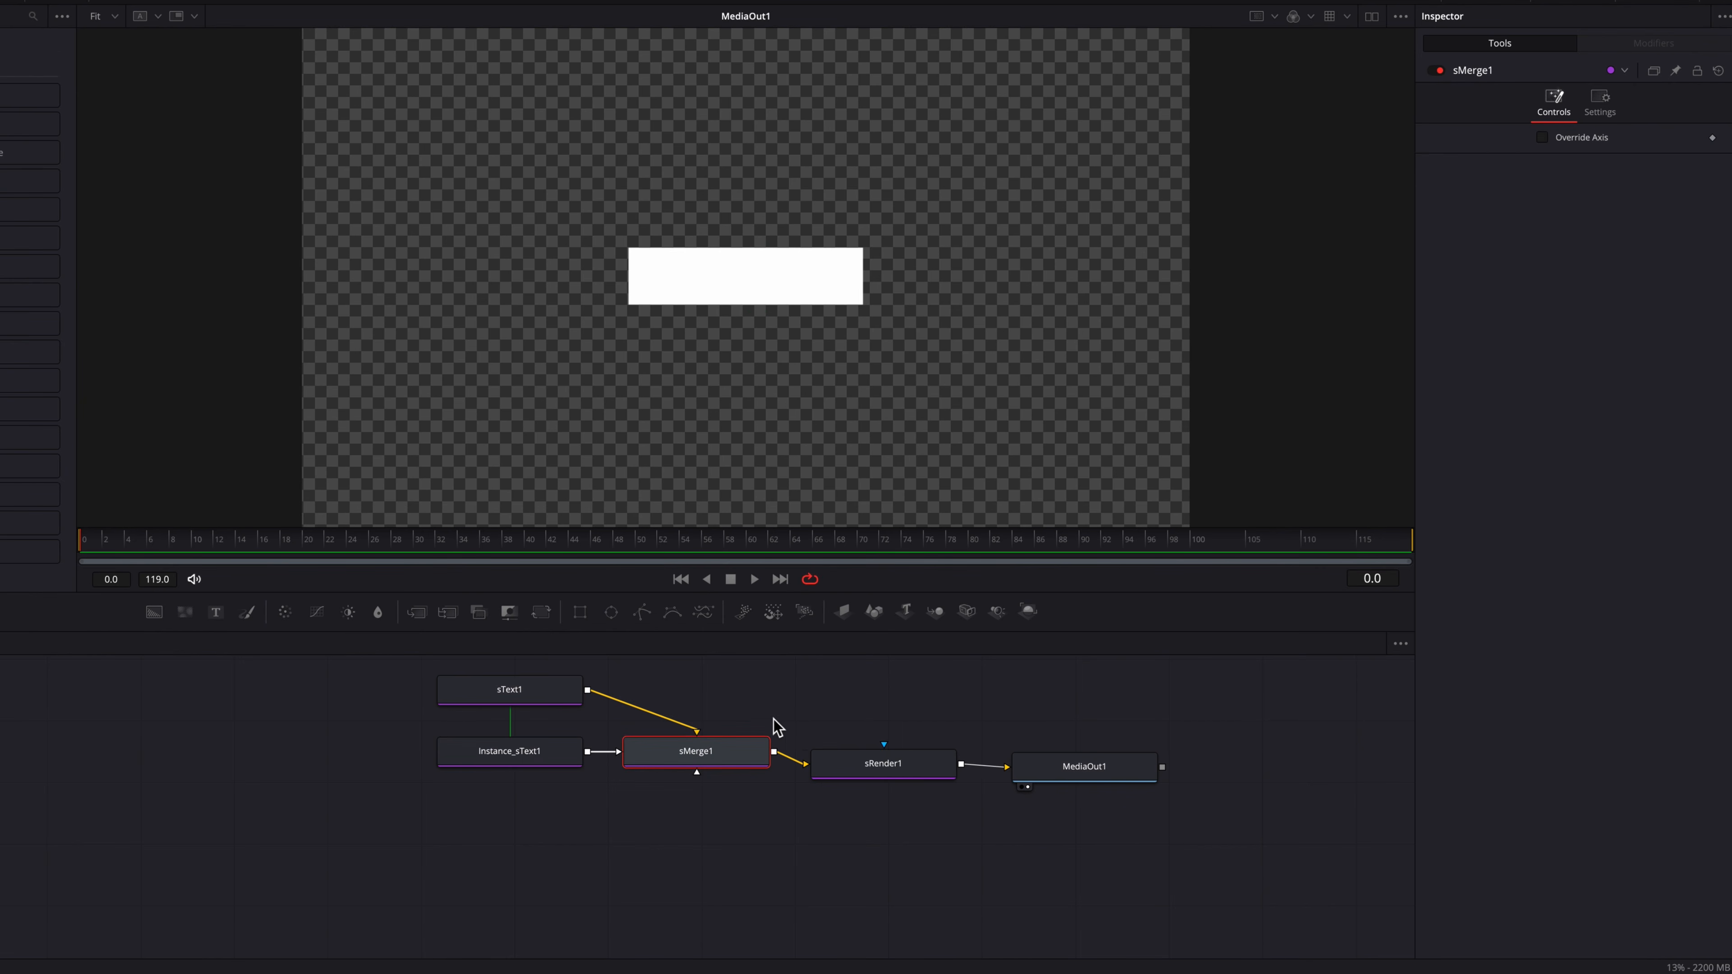
Deinstance the shading appearance on Instance_sText1 and set it to text fill.
click(533, 752)
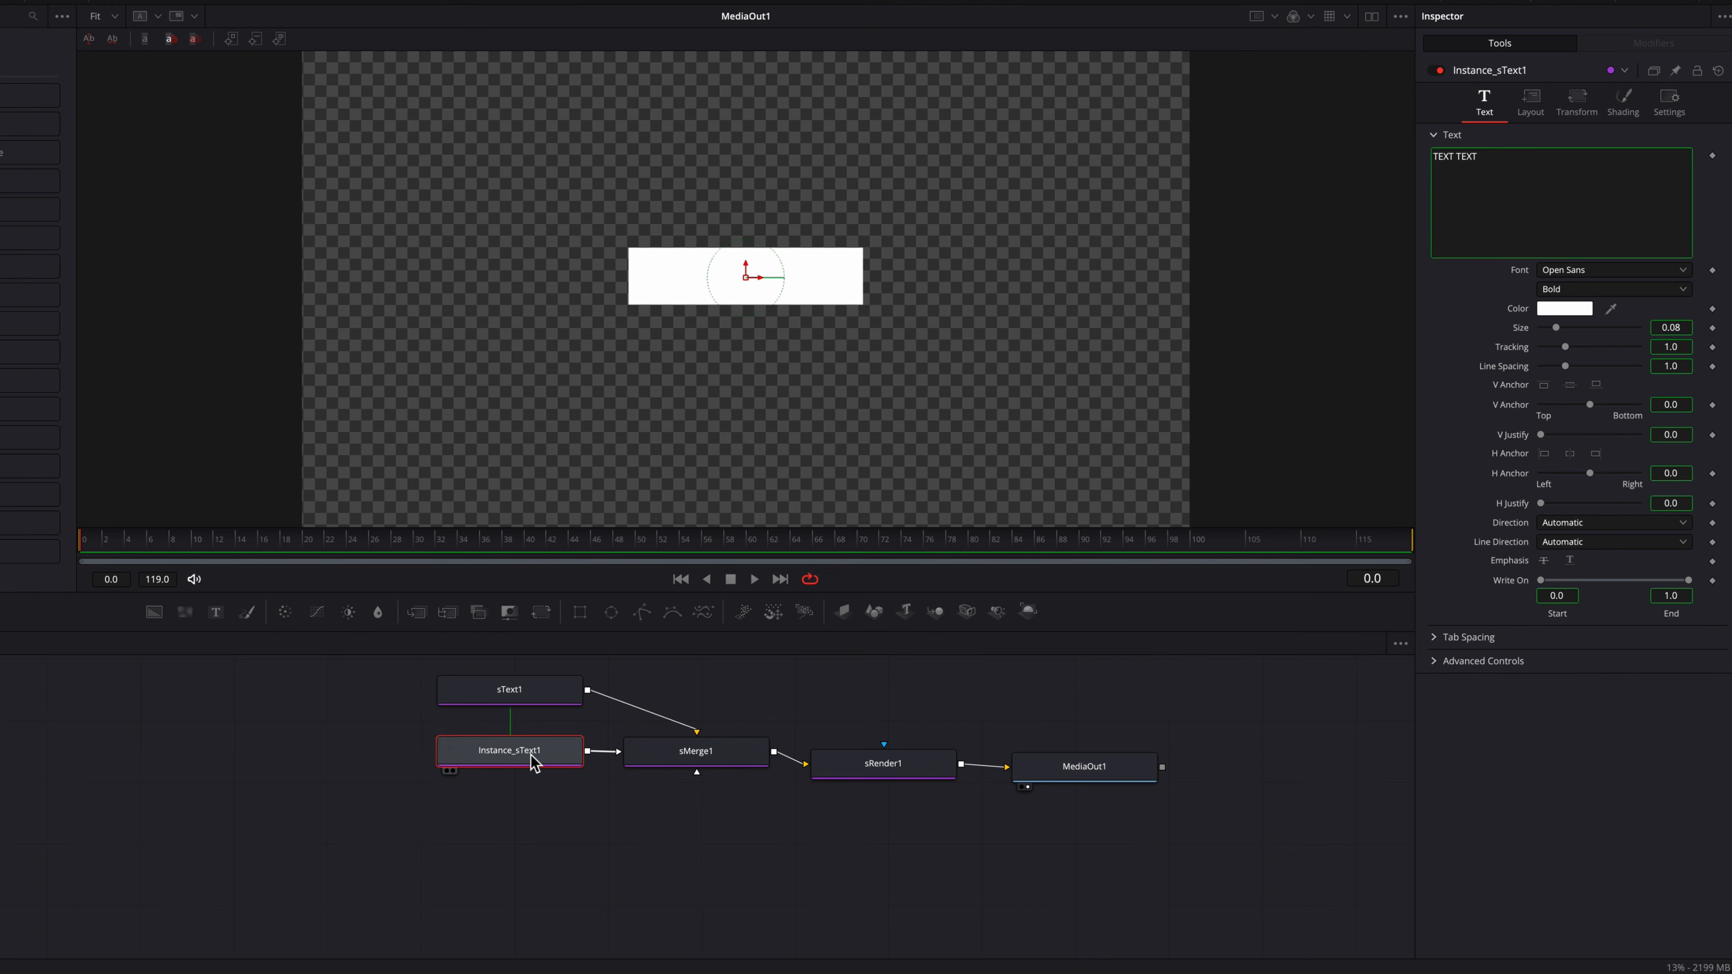
click(1622, 114)
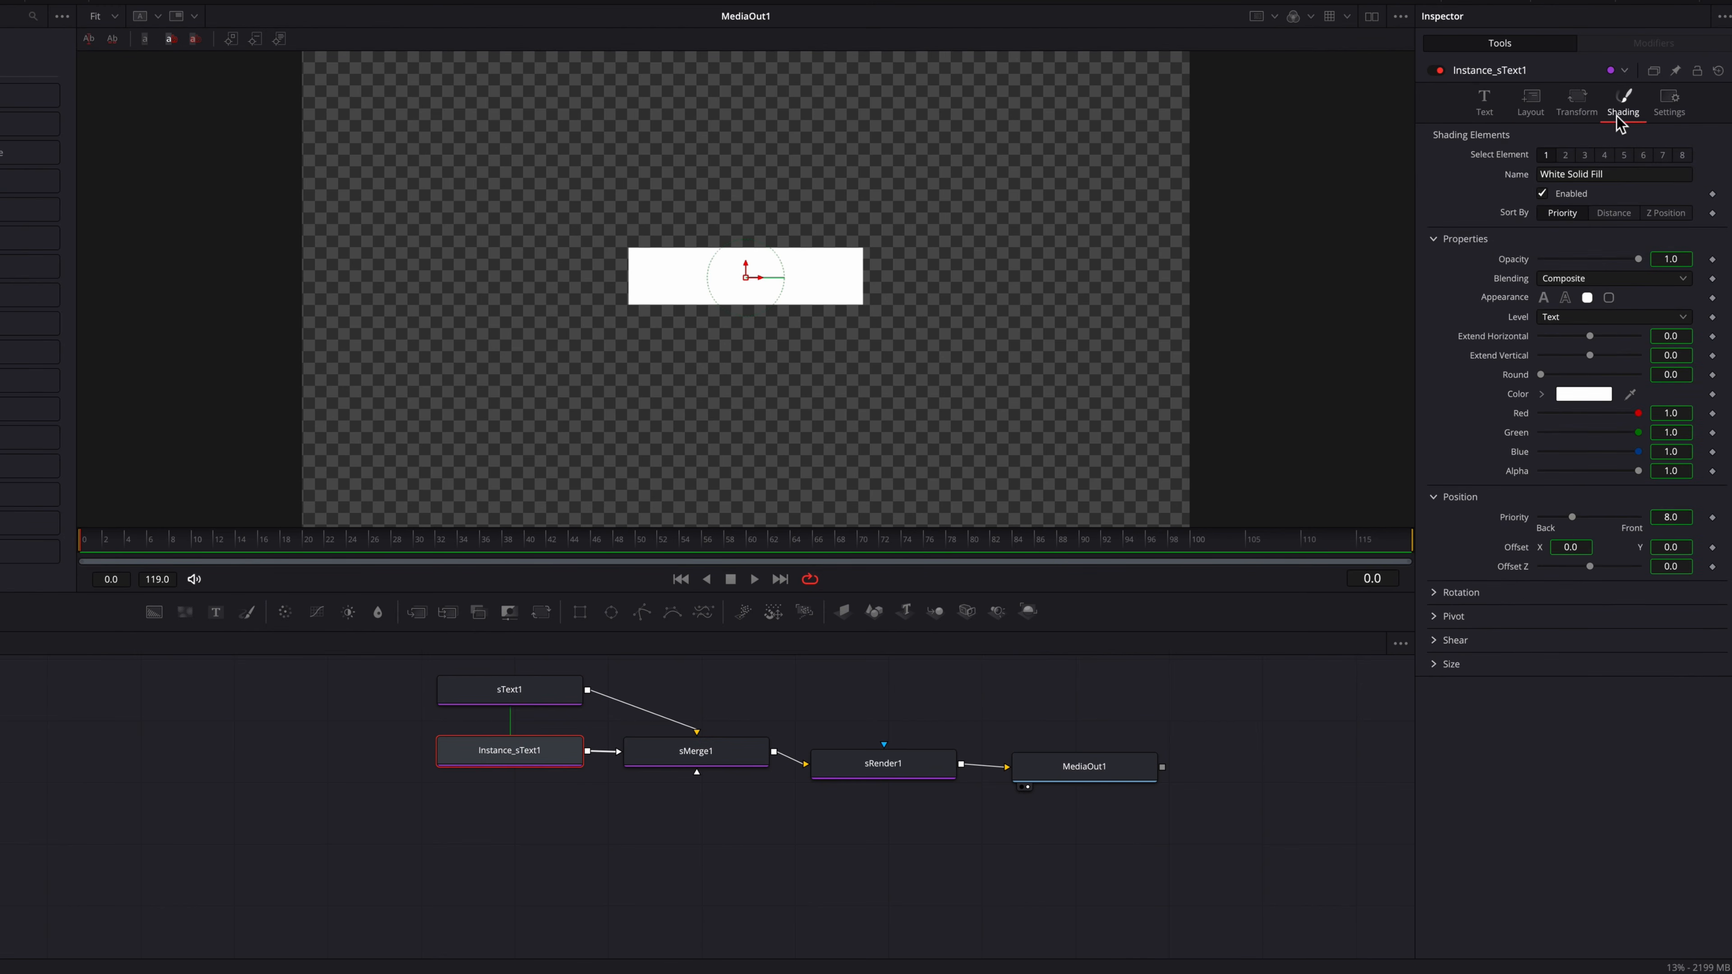
right_click(1514, 298)
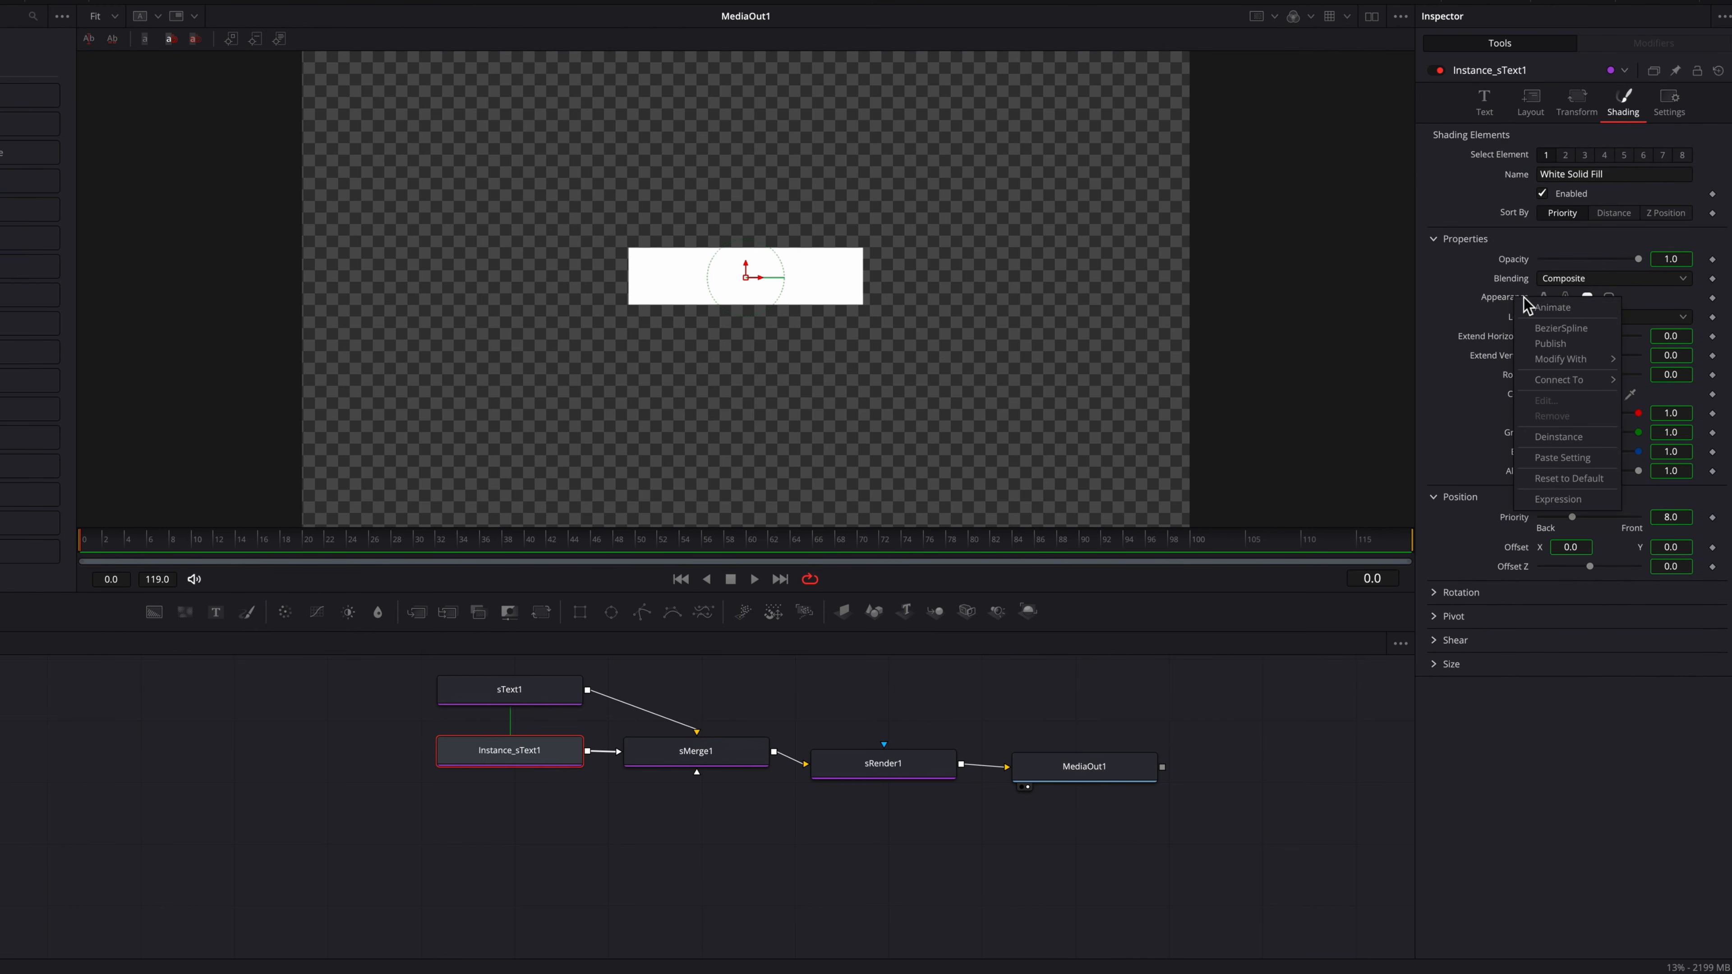
click(1588, 438)
click(1547, 297)
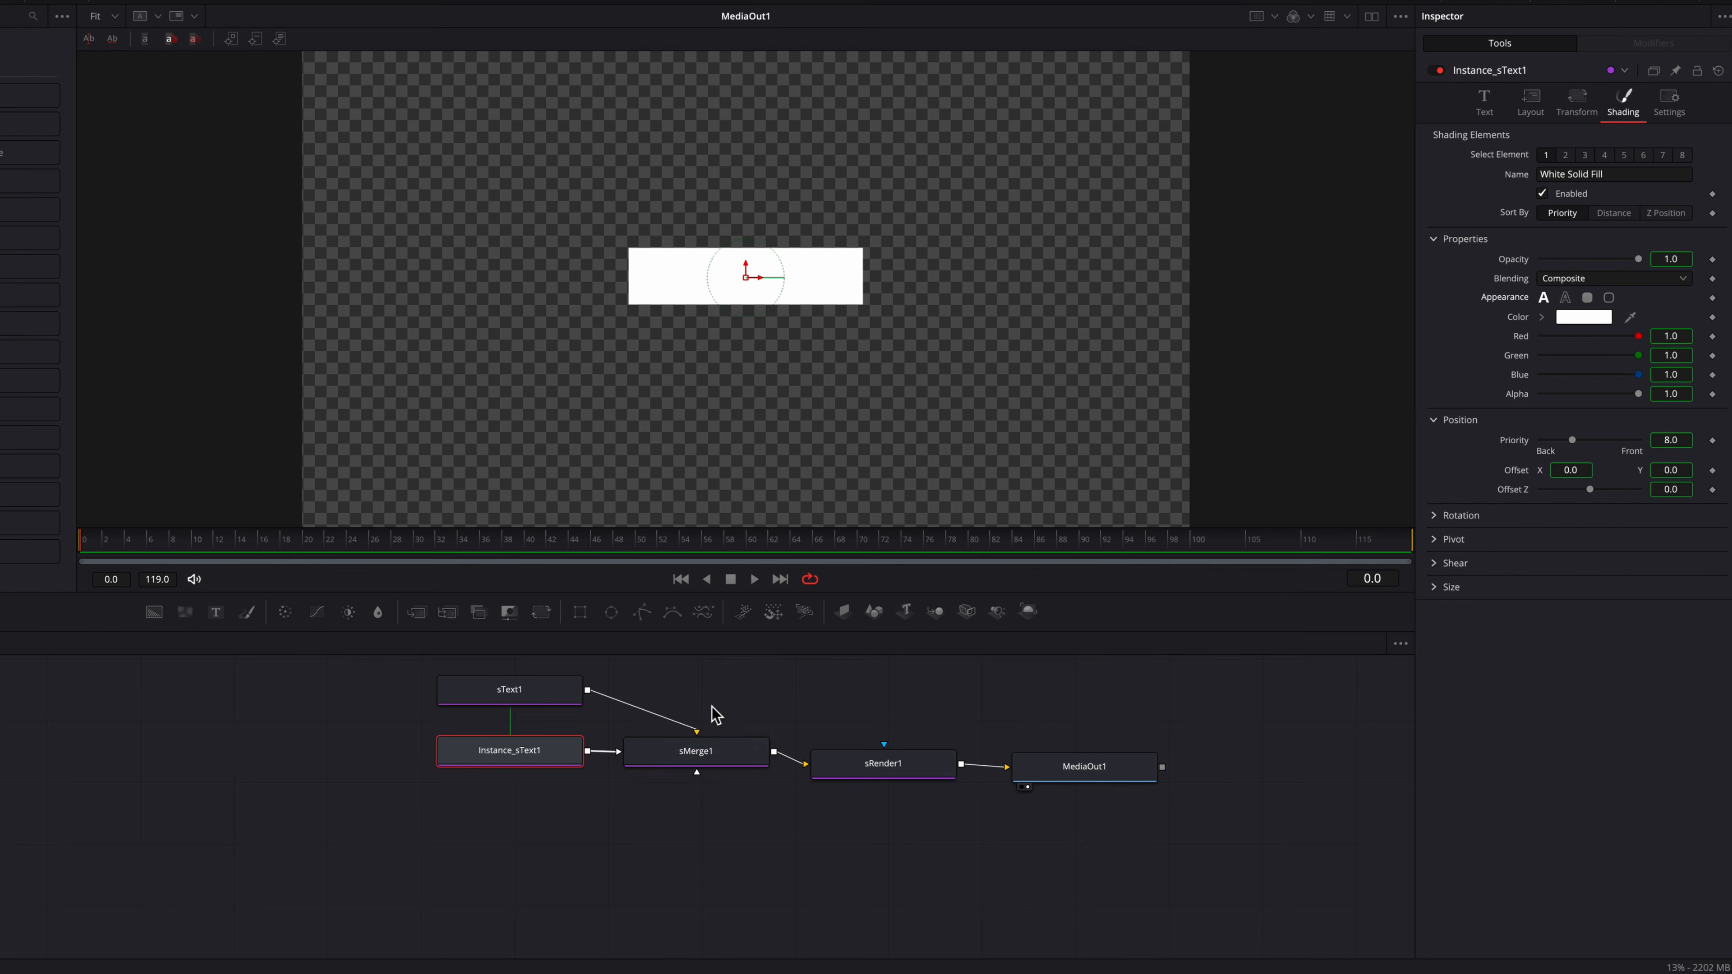
Shift the merge, render and output nodes over, and insert an sOutline node between sText1 and sMerge1.
drag(712, 716, 1156, 795)
drag(697, 744, 724, 727)
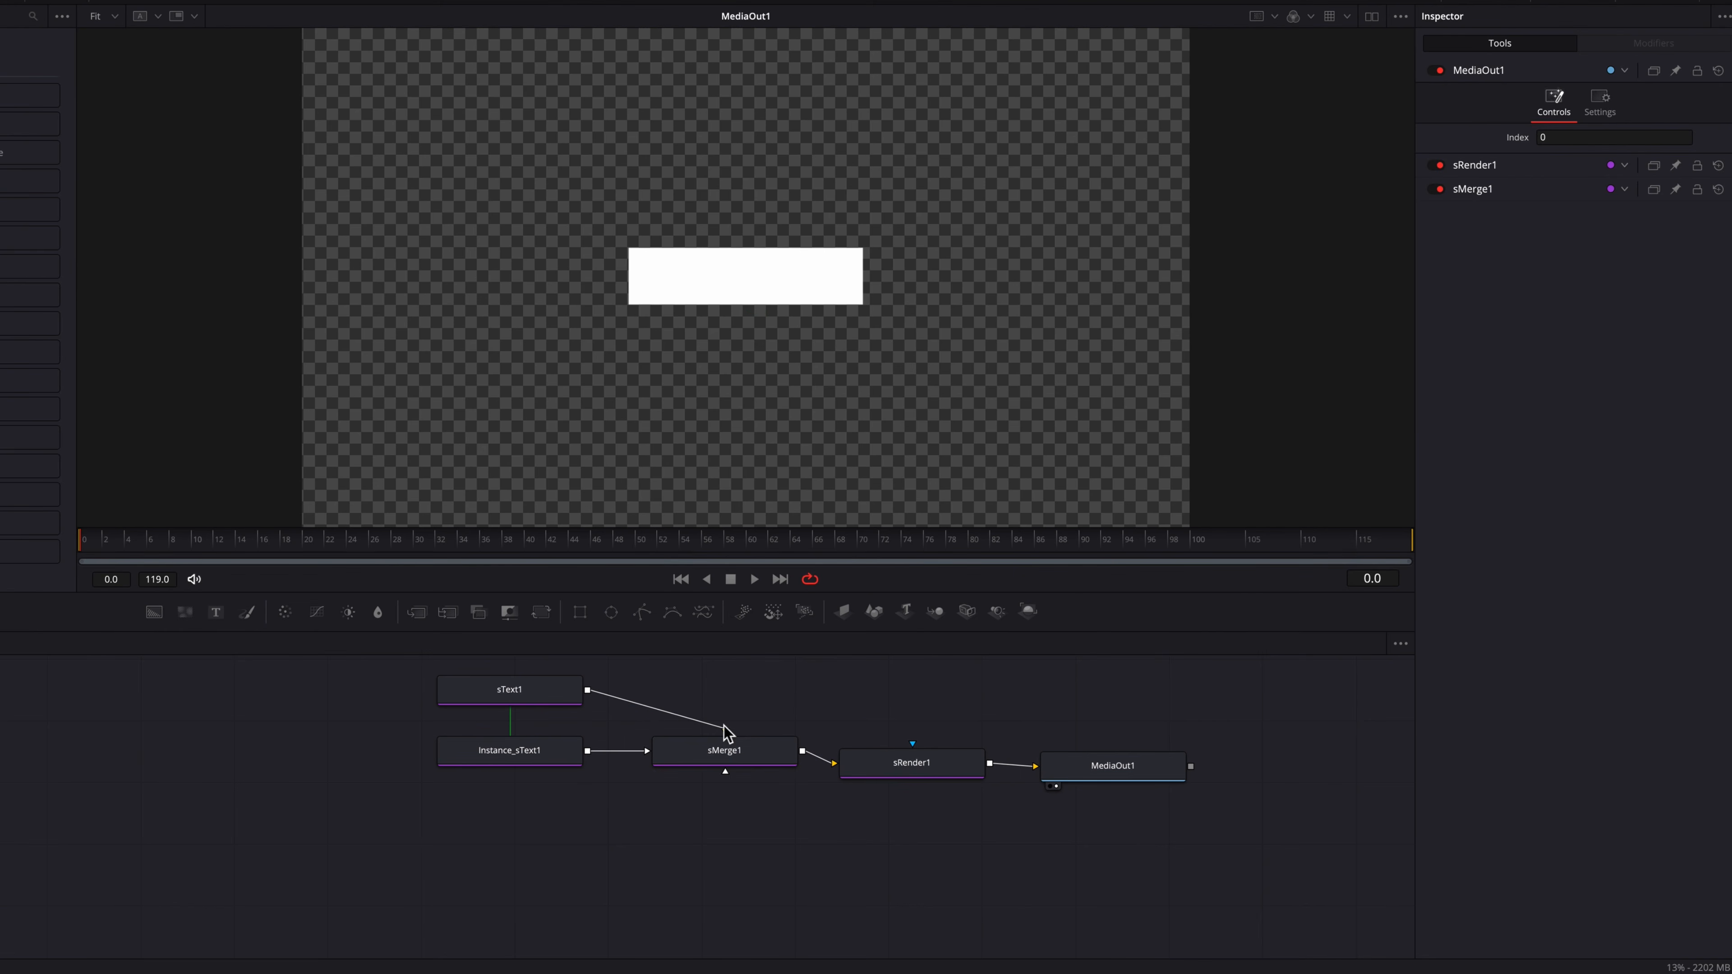
click(513, 686)
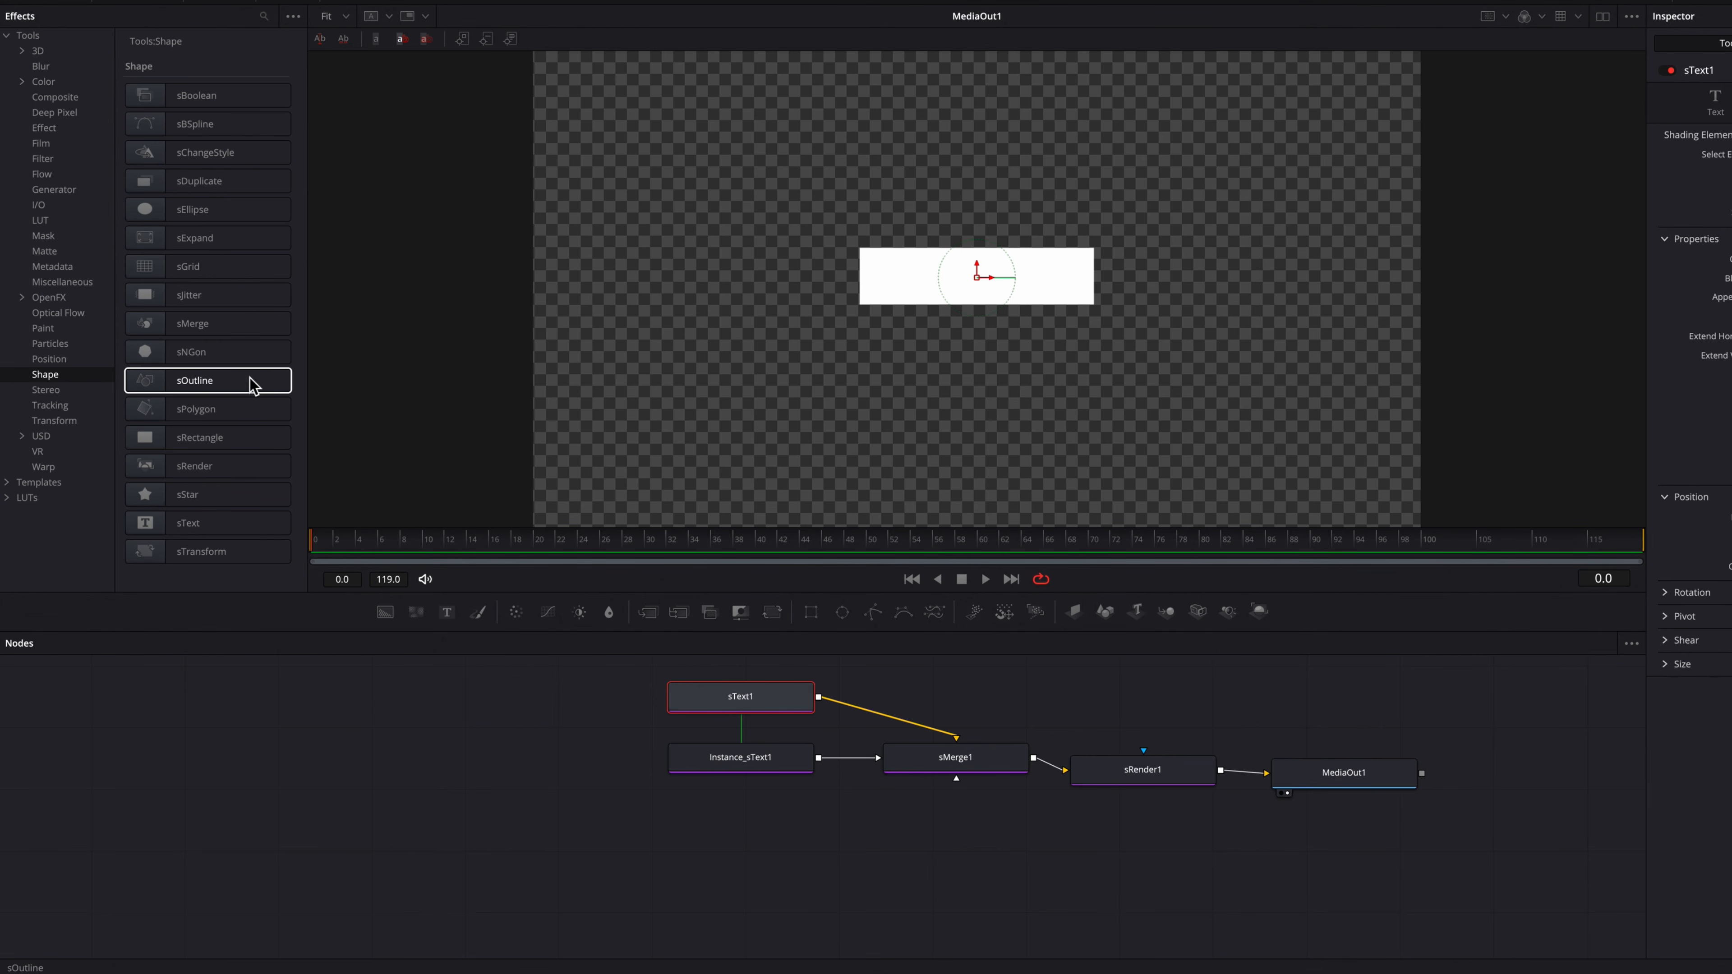
drag(252, 385, 891, 723)
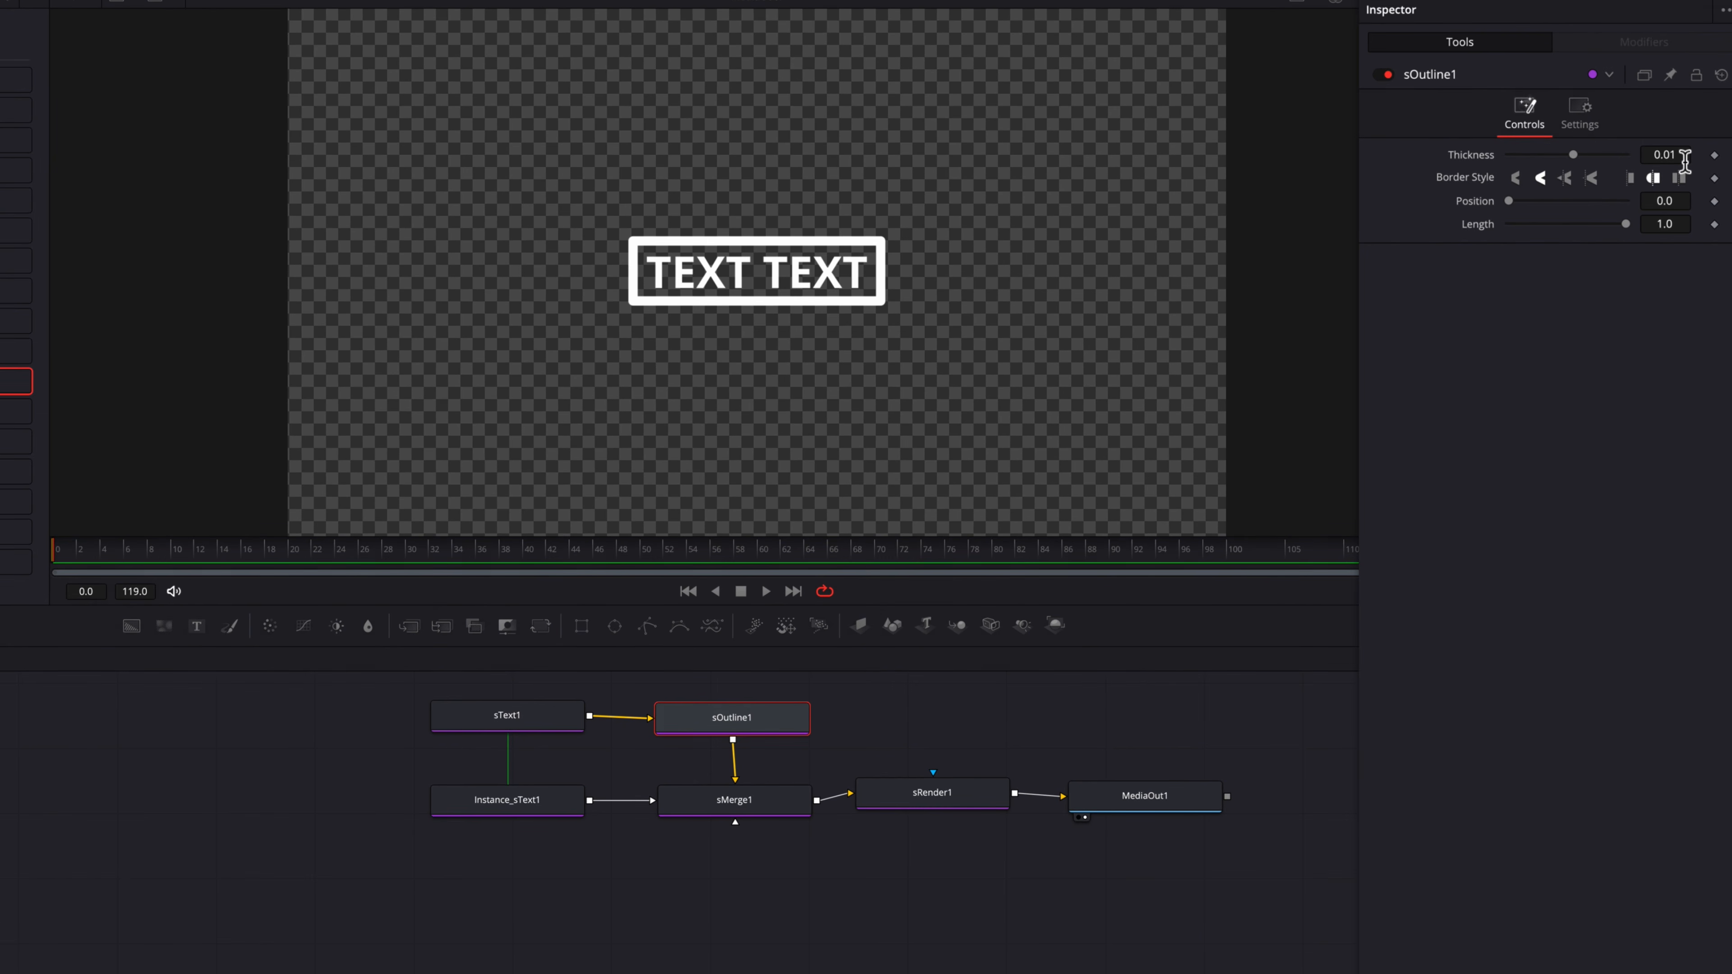
Set sOutline1's thickness to 0.0025 and reduce its length to 0.969.
drag(1685, 159, 1674, 160)
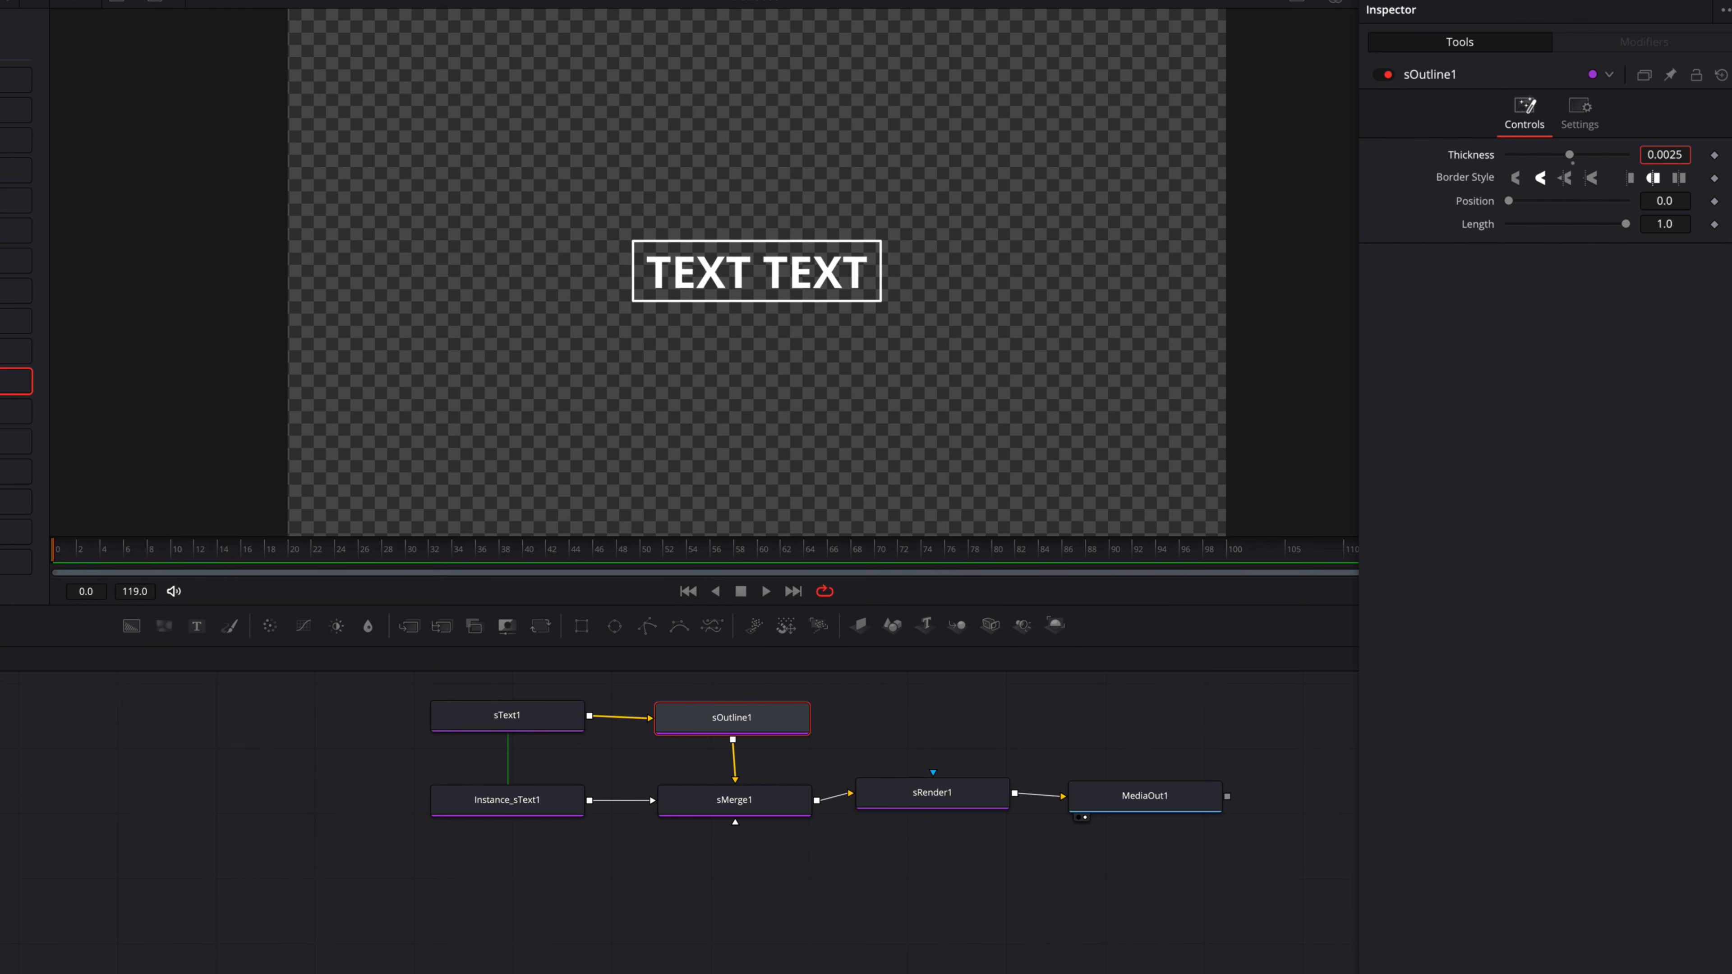
mouse_move(1626, 224)
mouse_down()
mouse_move(1510, 235)
mouse_move(1623, 243)
mouse_up()
Add a second line reading "TEXT TEXT TEXT" to sText1.
click(542, 724)
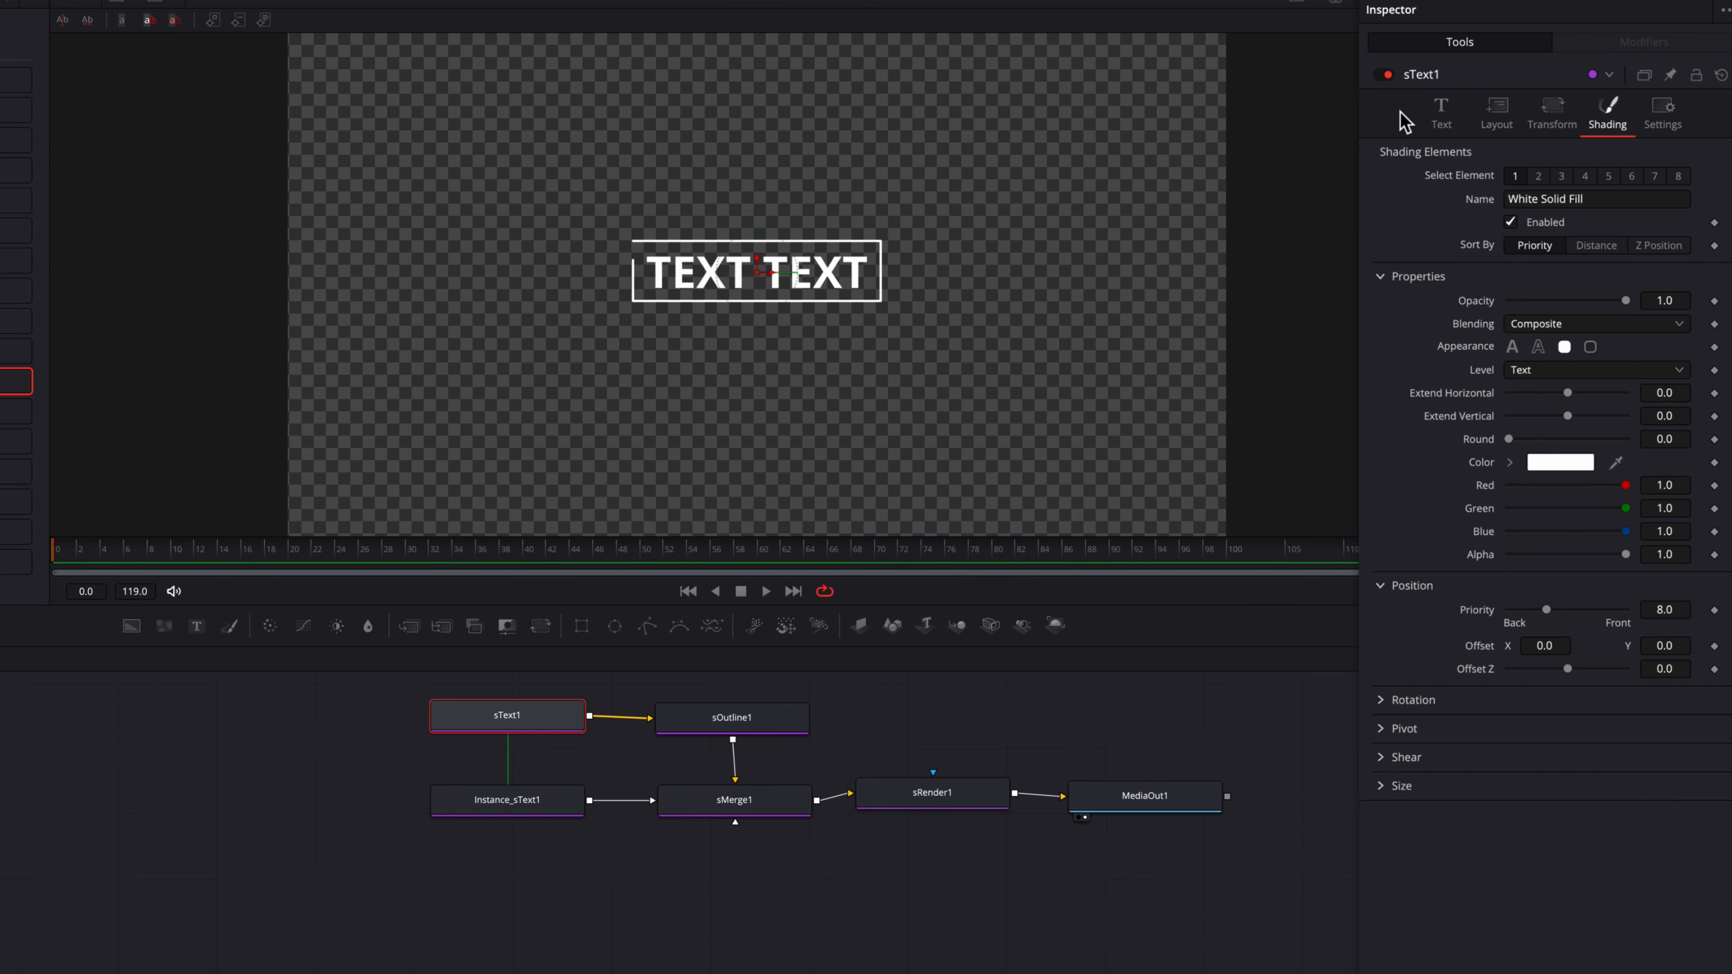
click(1440, 111)
click(1527, 198)
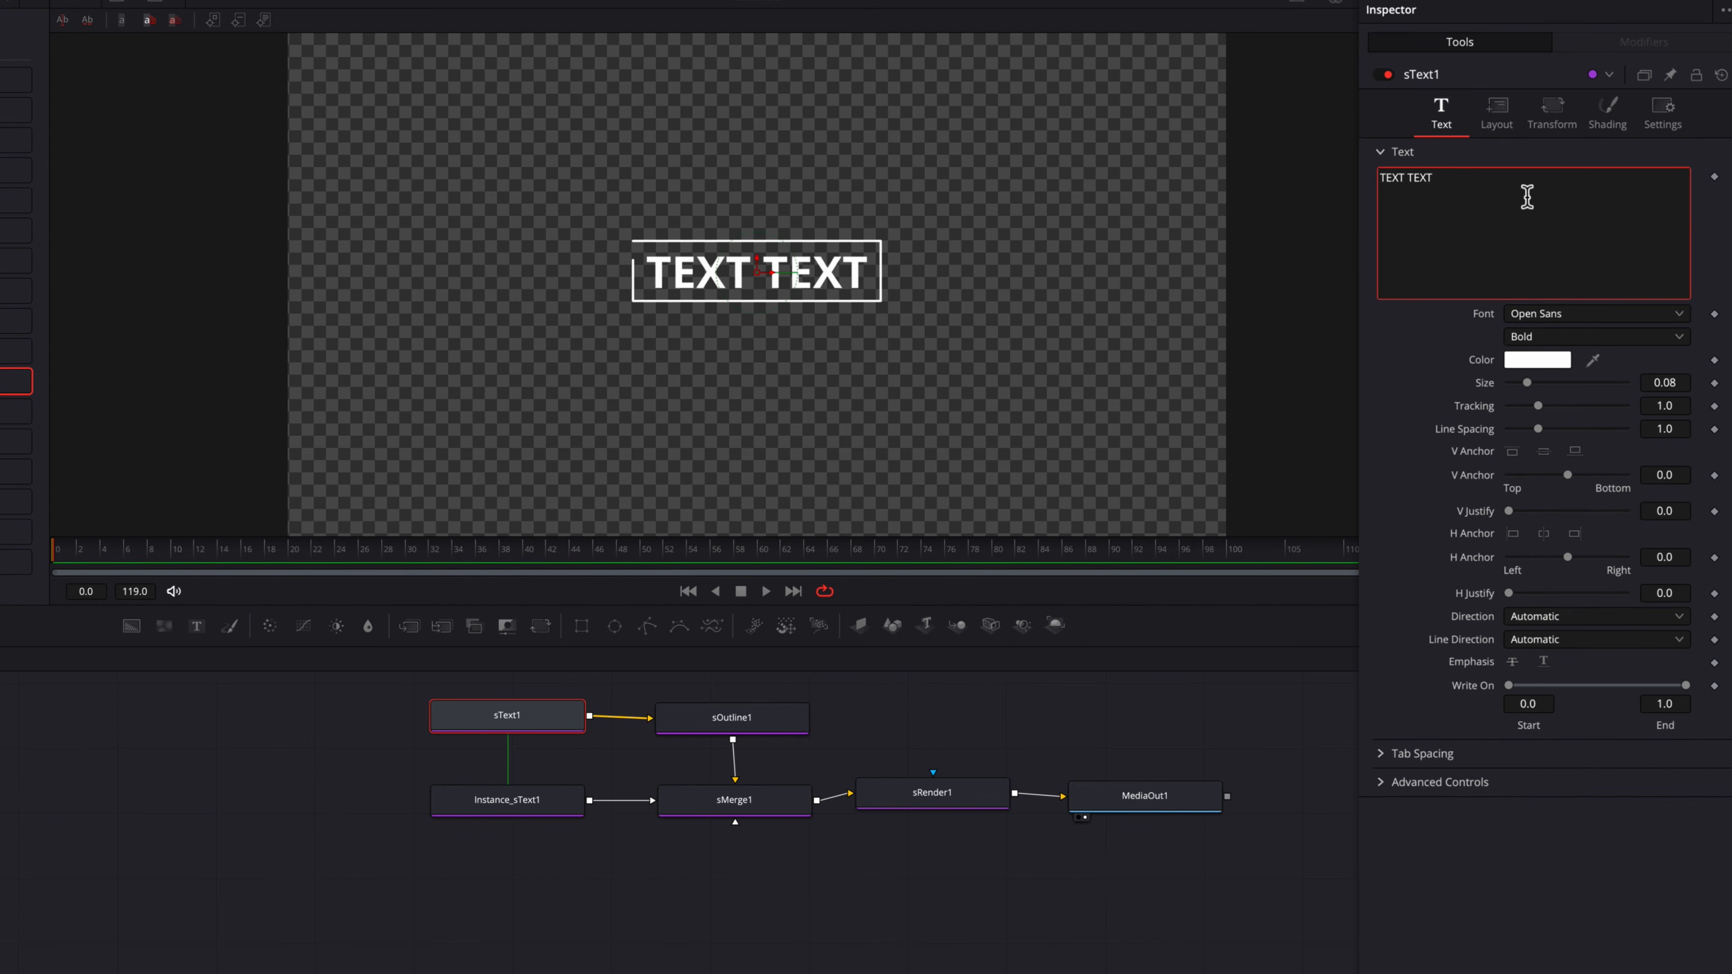
key(Return)
text(TEXT)
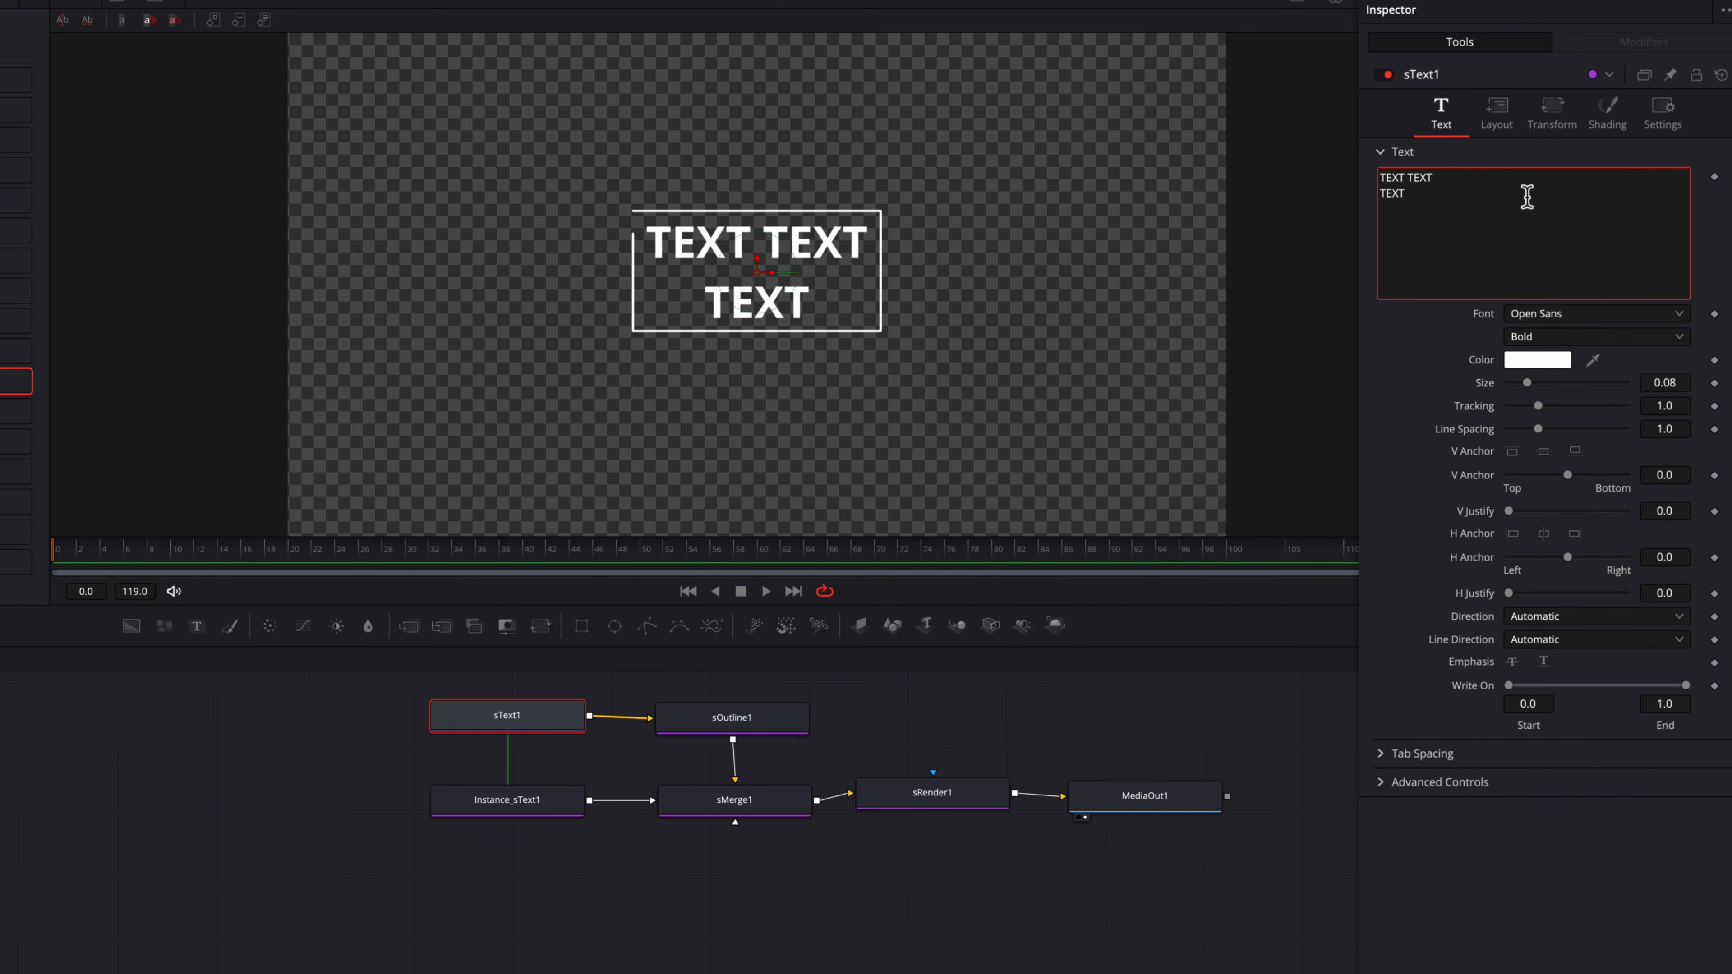
text( TEXT TE)
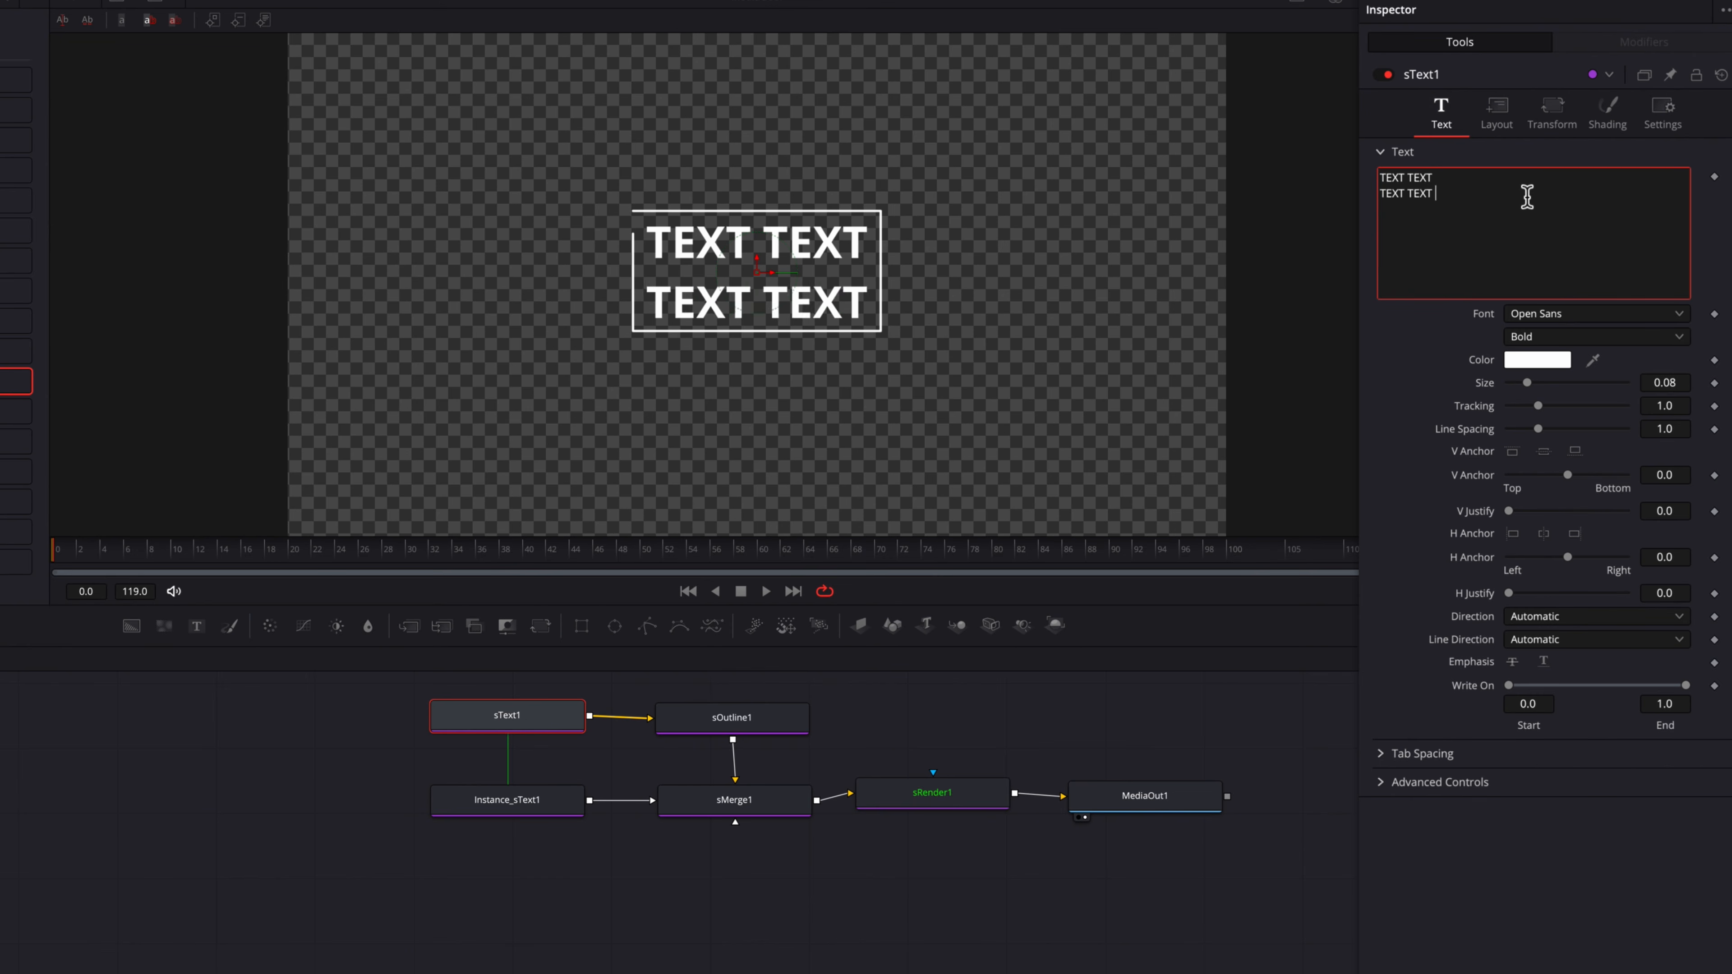
text(XT)
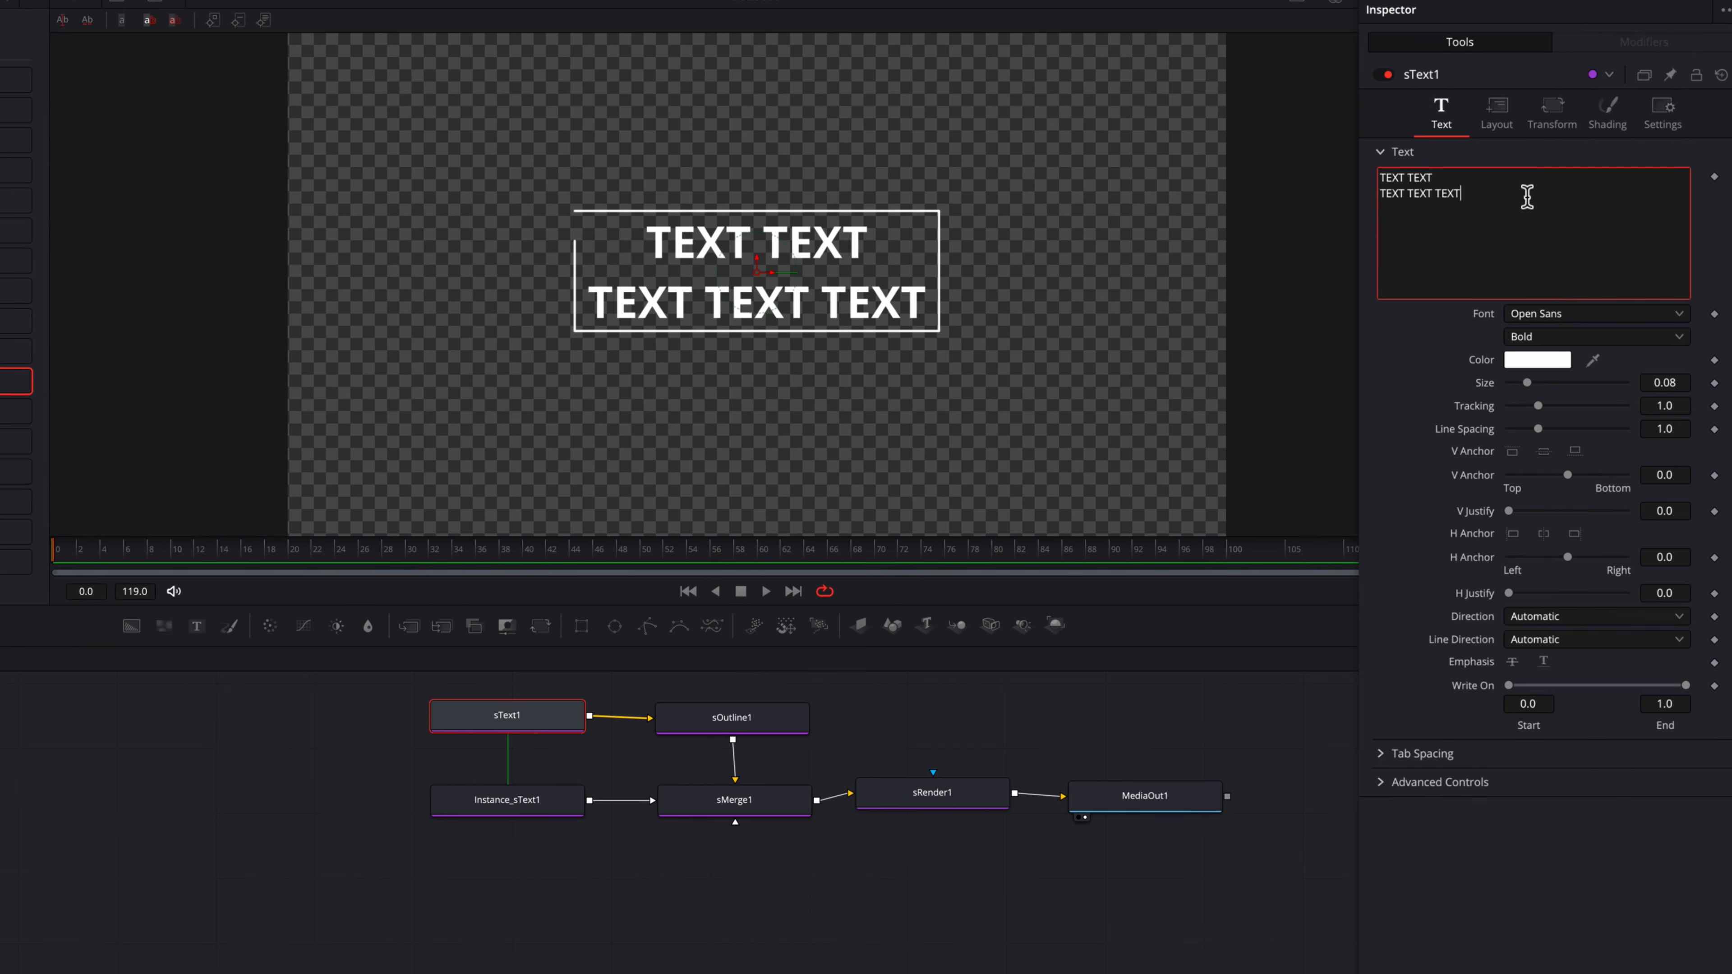
Keyframe sOutline1's length from 0.0 at frame 0 to 1.0 at frame 20.
click(793, 725)
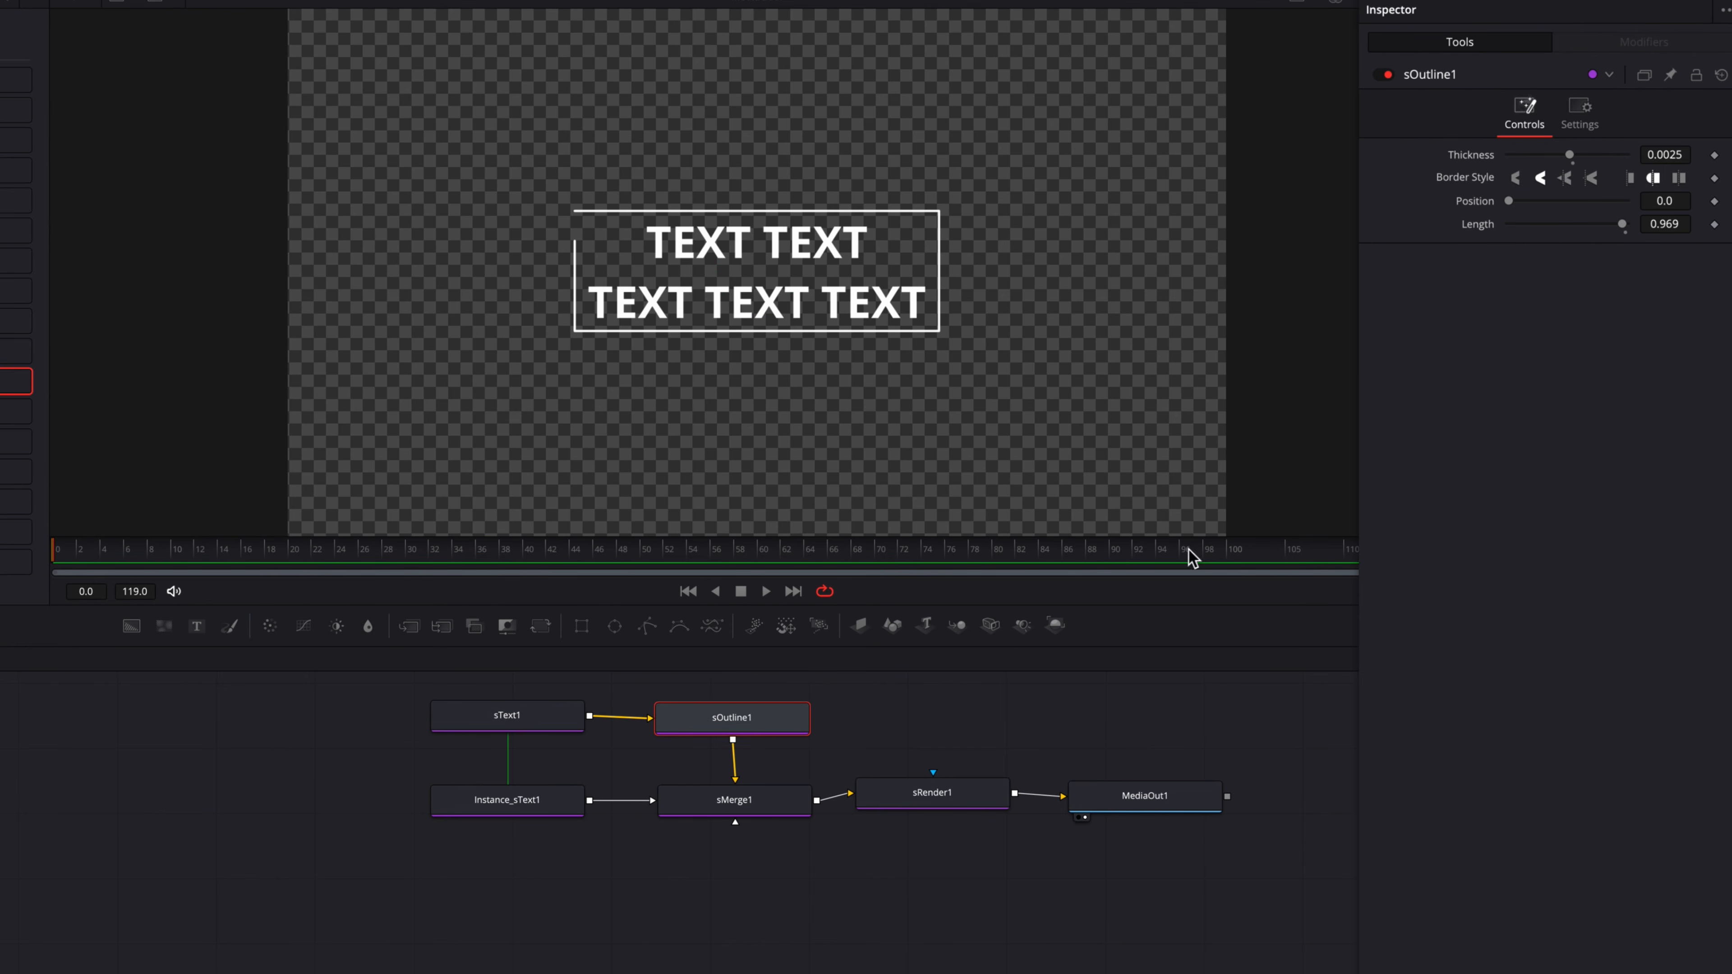
double_click(1658, 226)
text(1)
key(Return)
drag(1625, 226, 1455, 228)
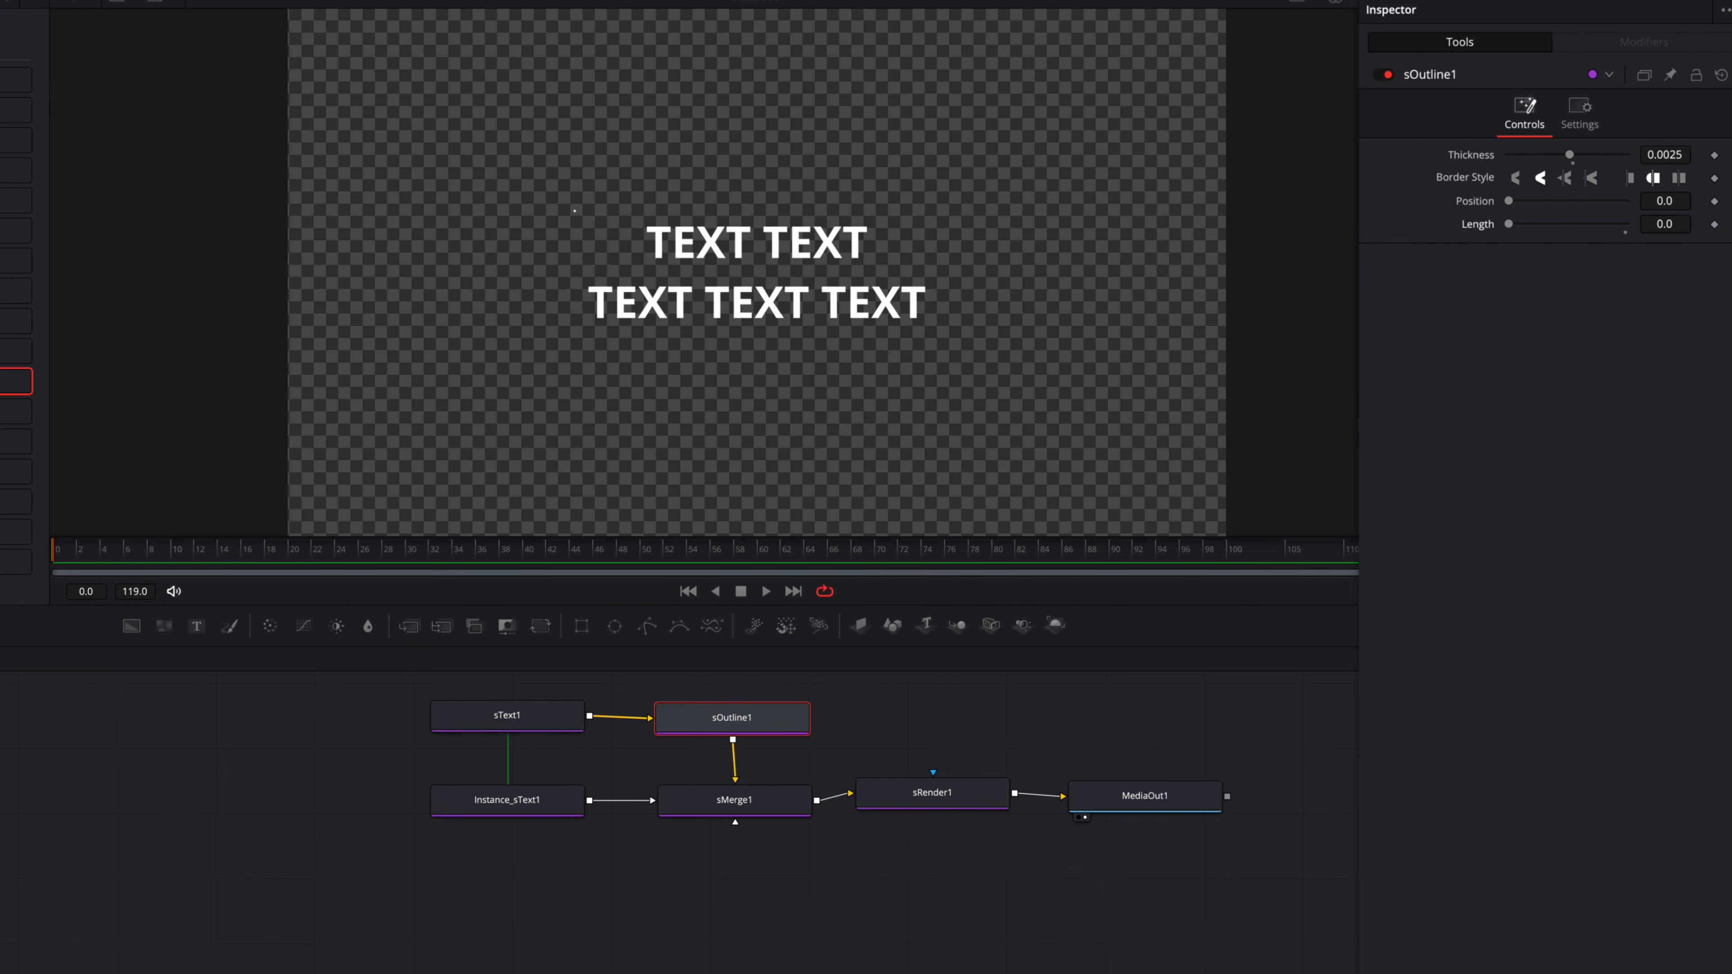
click(1715, 225)
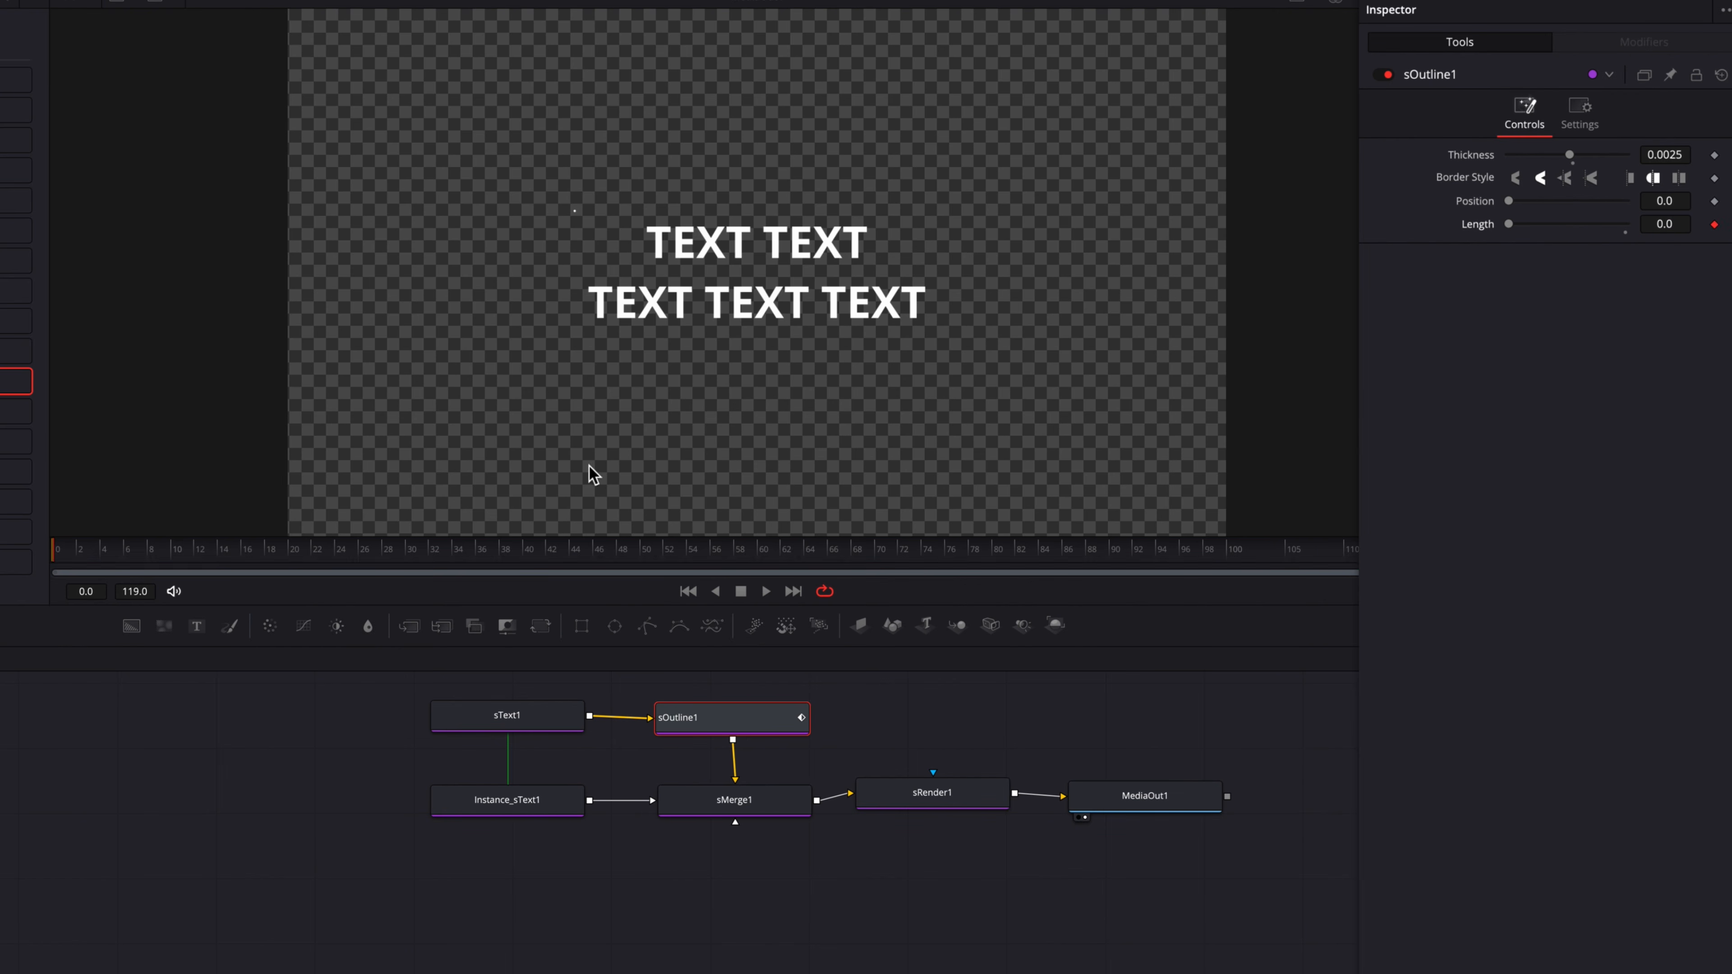
click(289, 558)
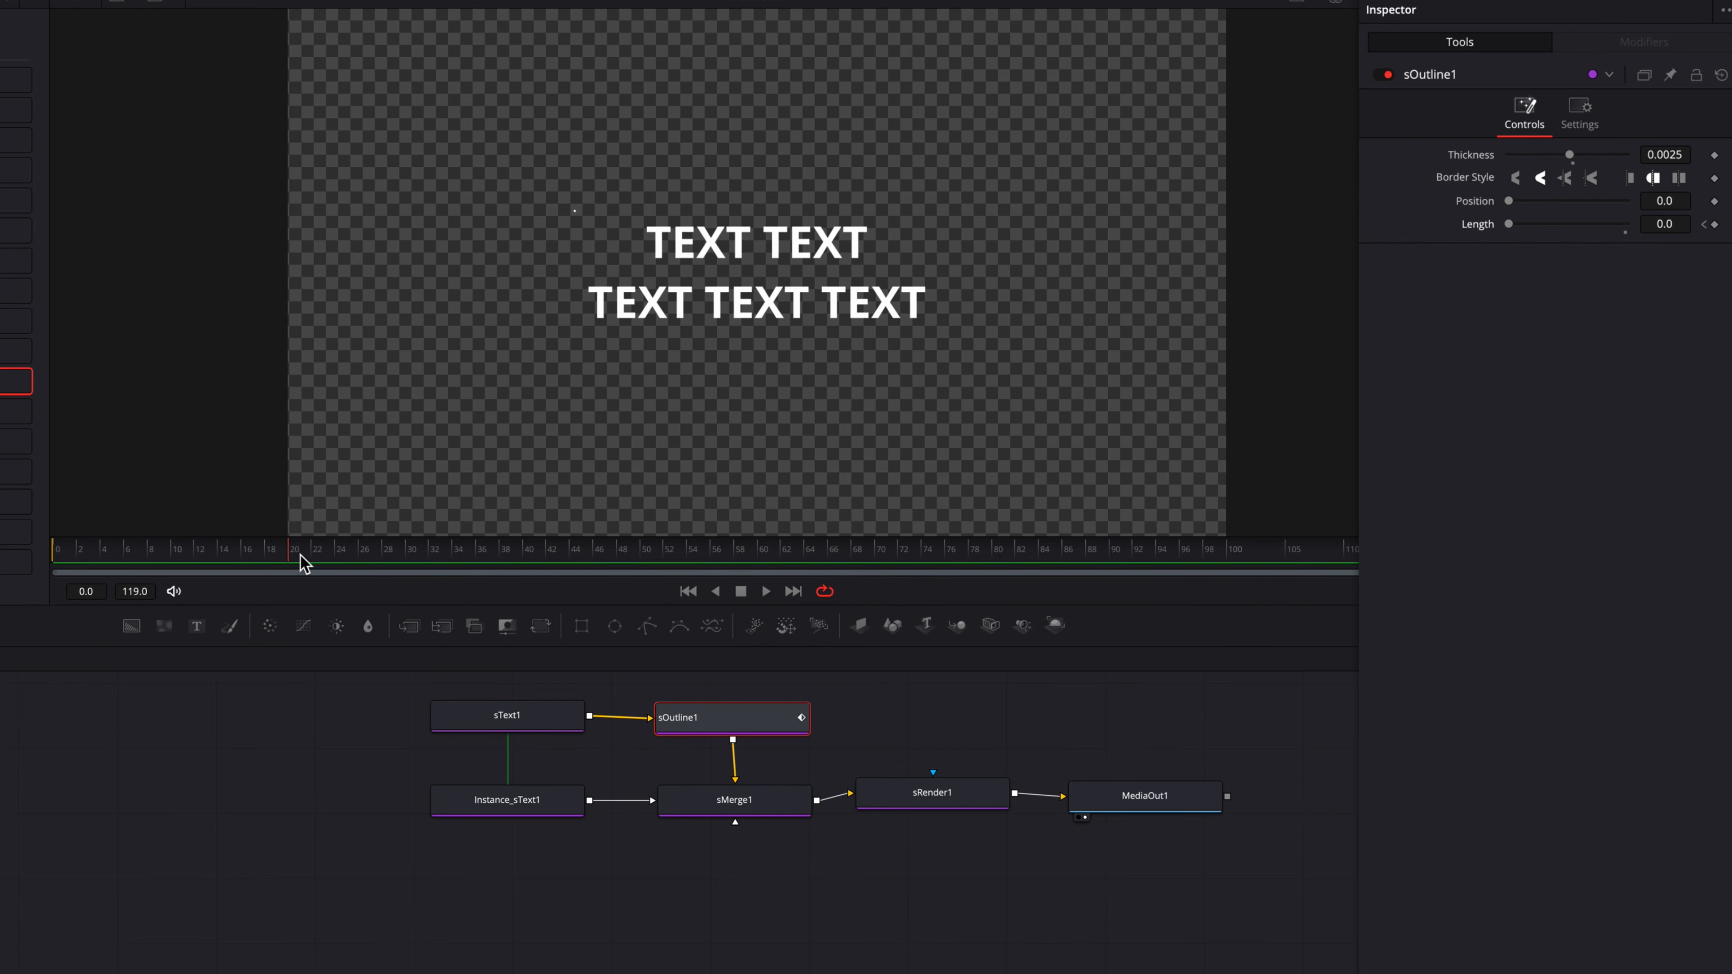
drag(1510, 224, 1627, 226)
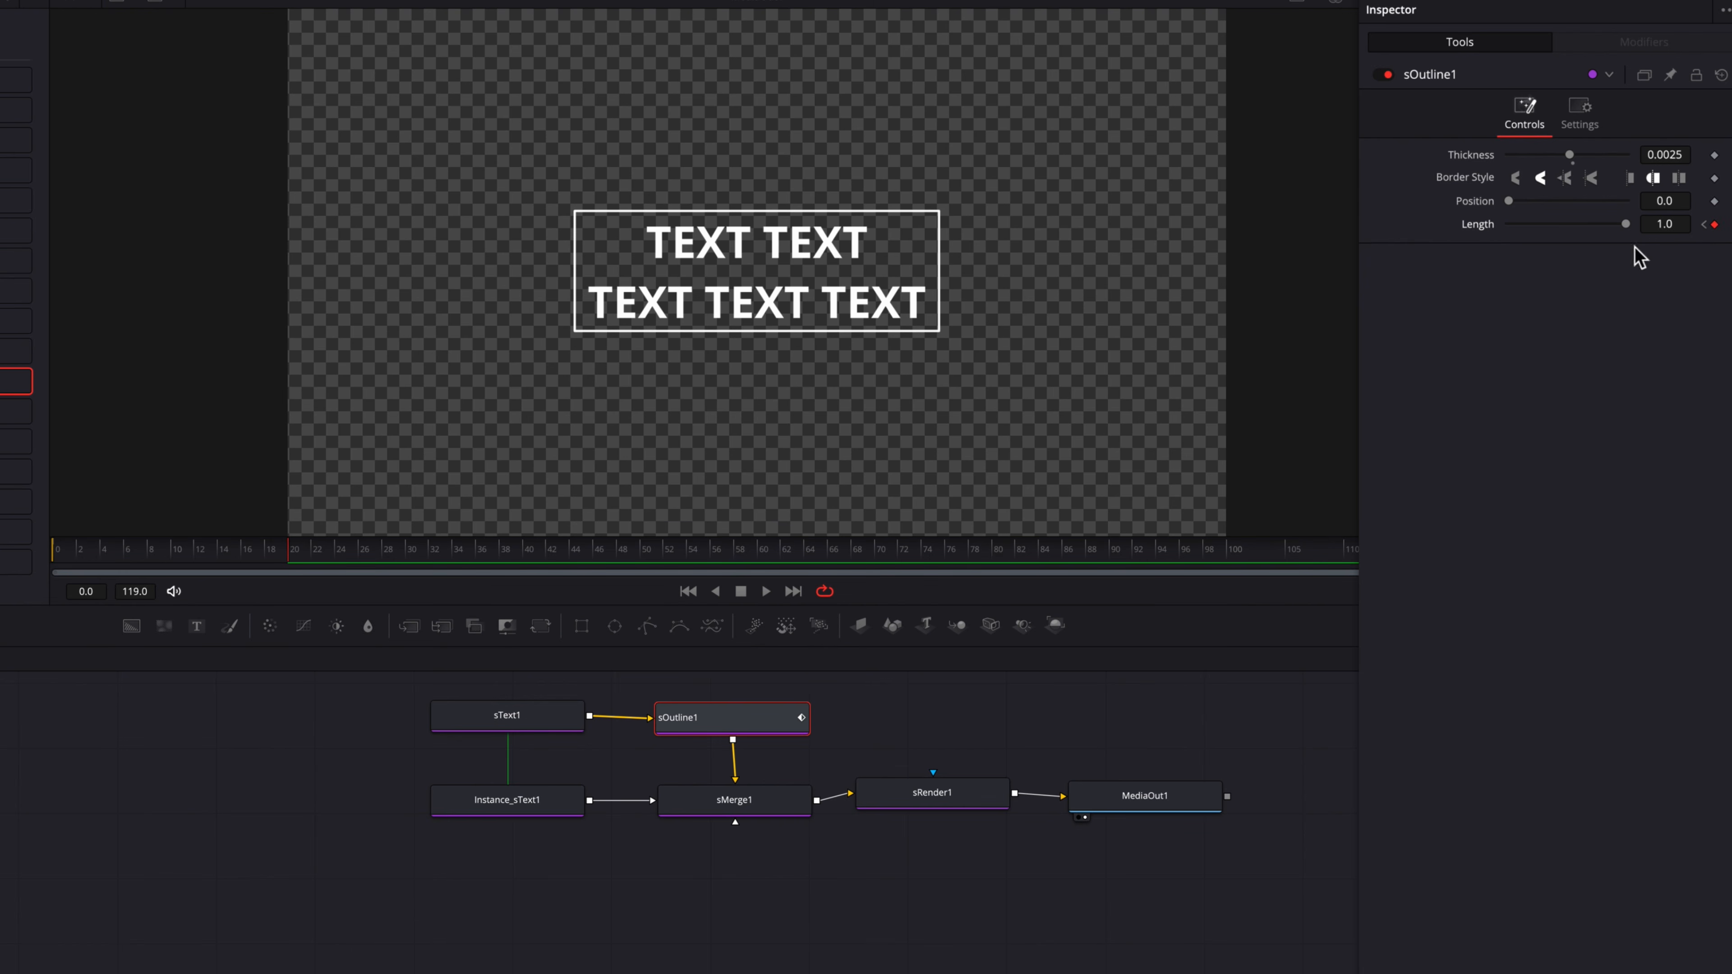
Play back the outline's write-on animation from the first frame.
drag(147, 553, 11, 554)
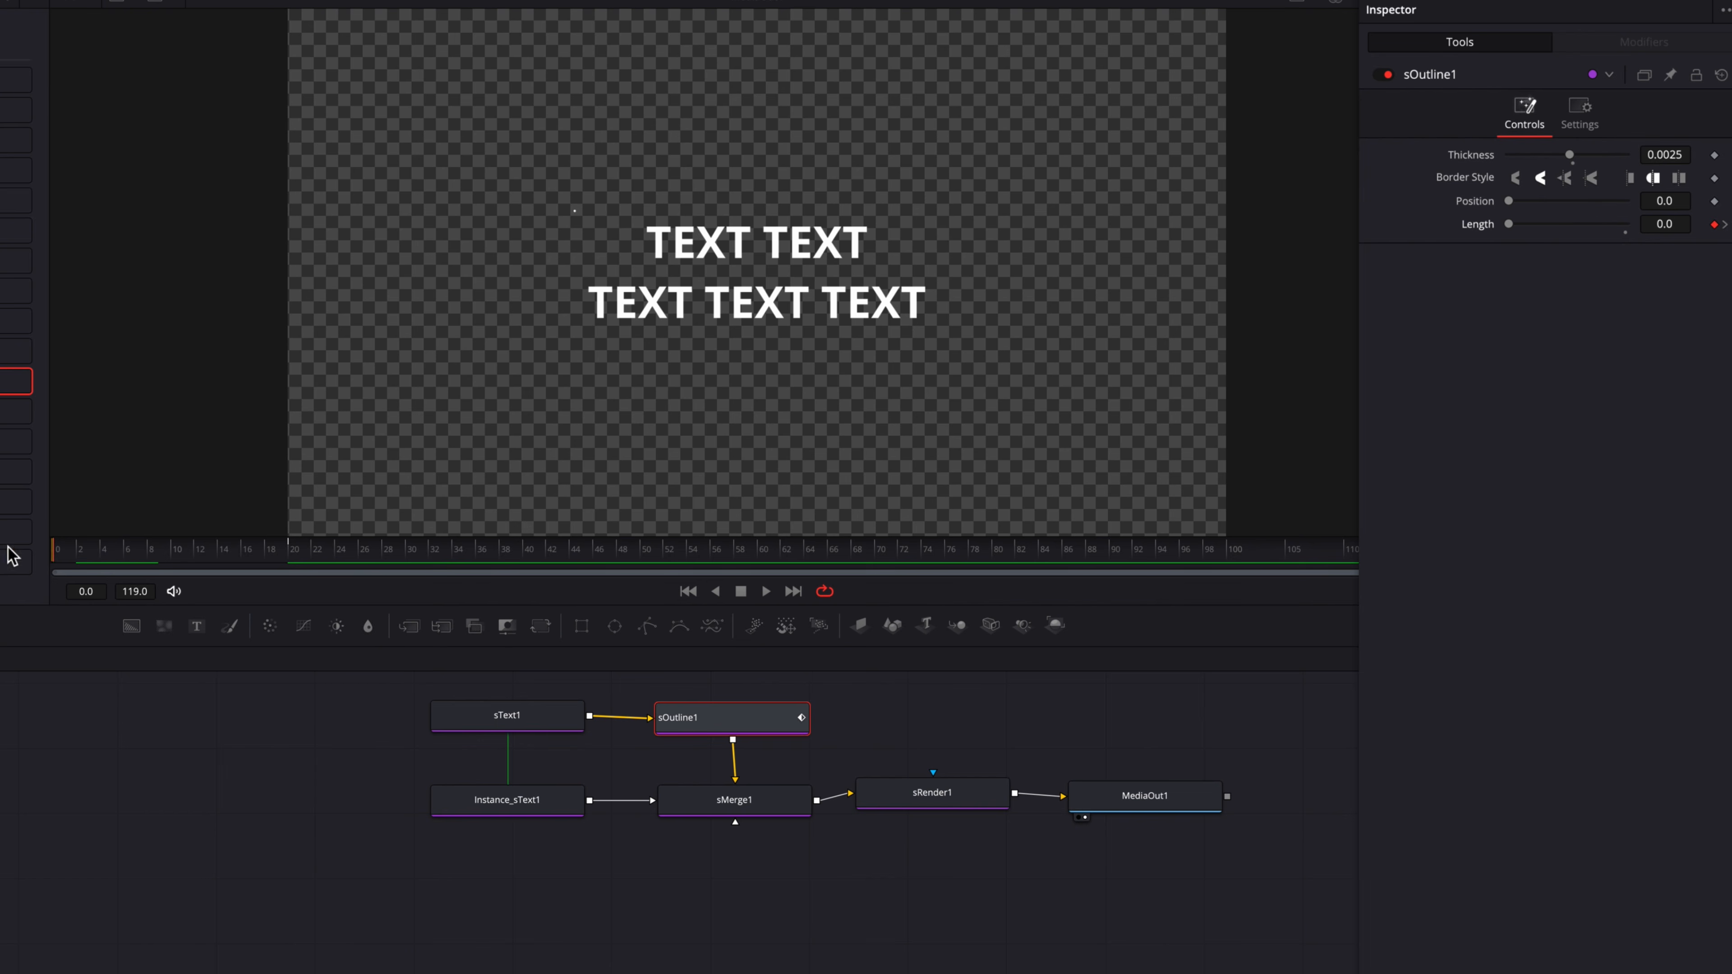
key(space)
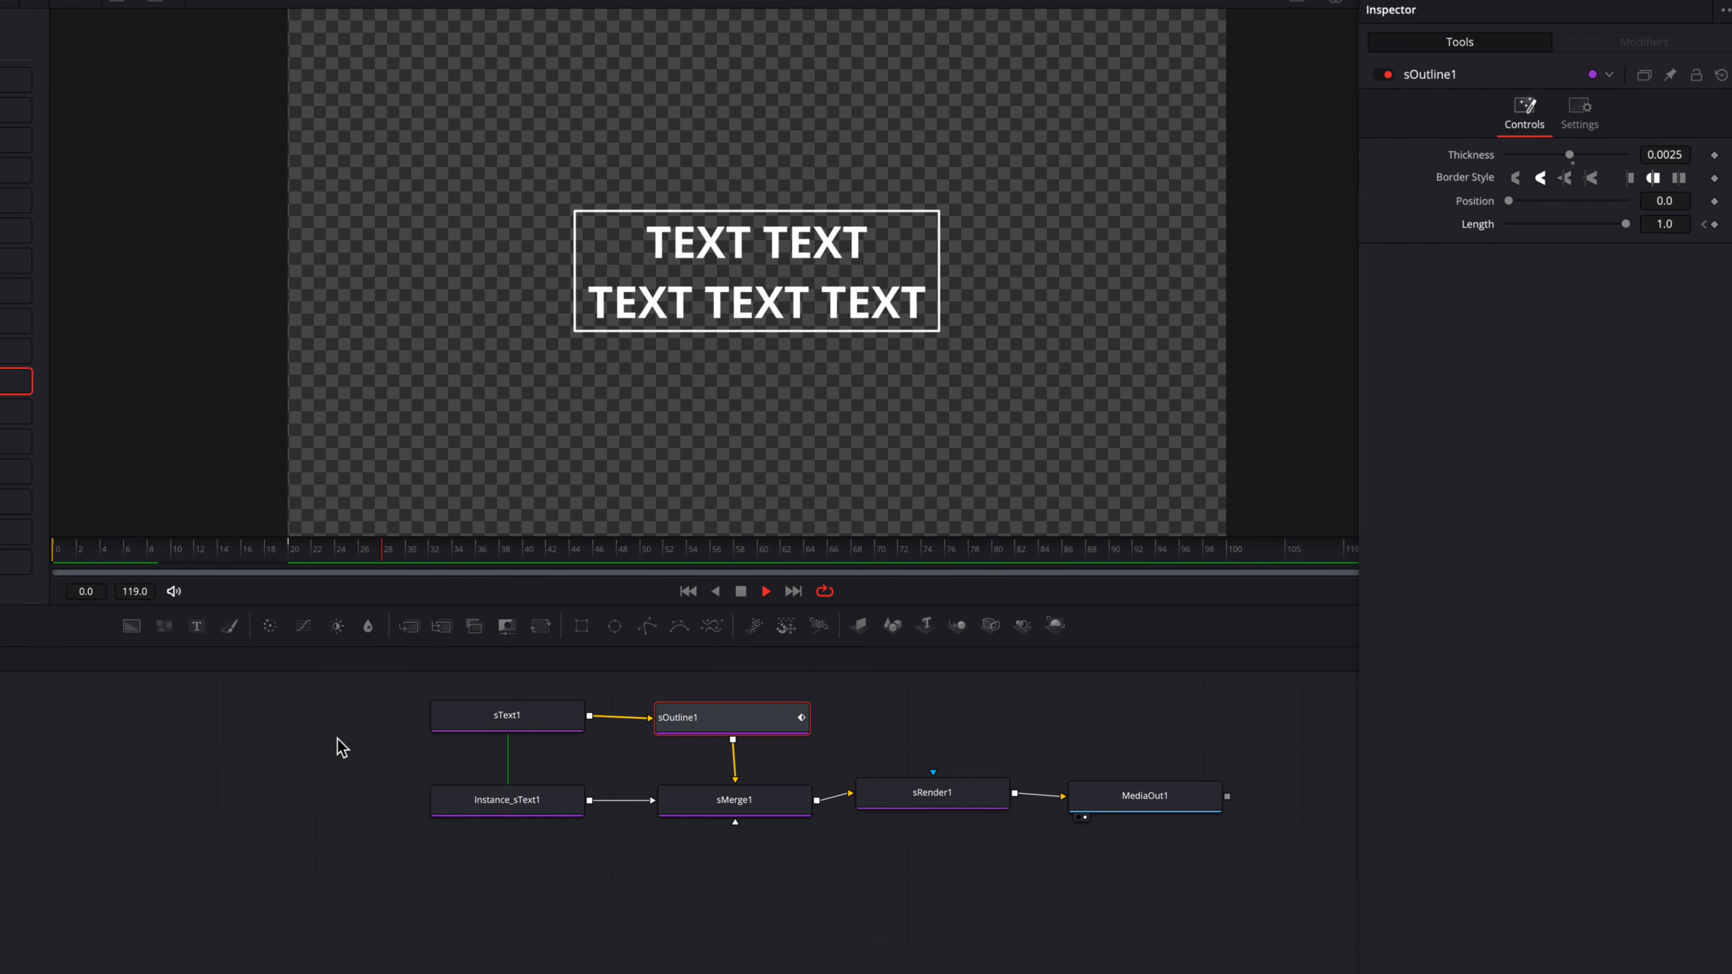
drag(311, 546, 18, 561)
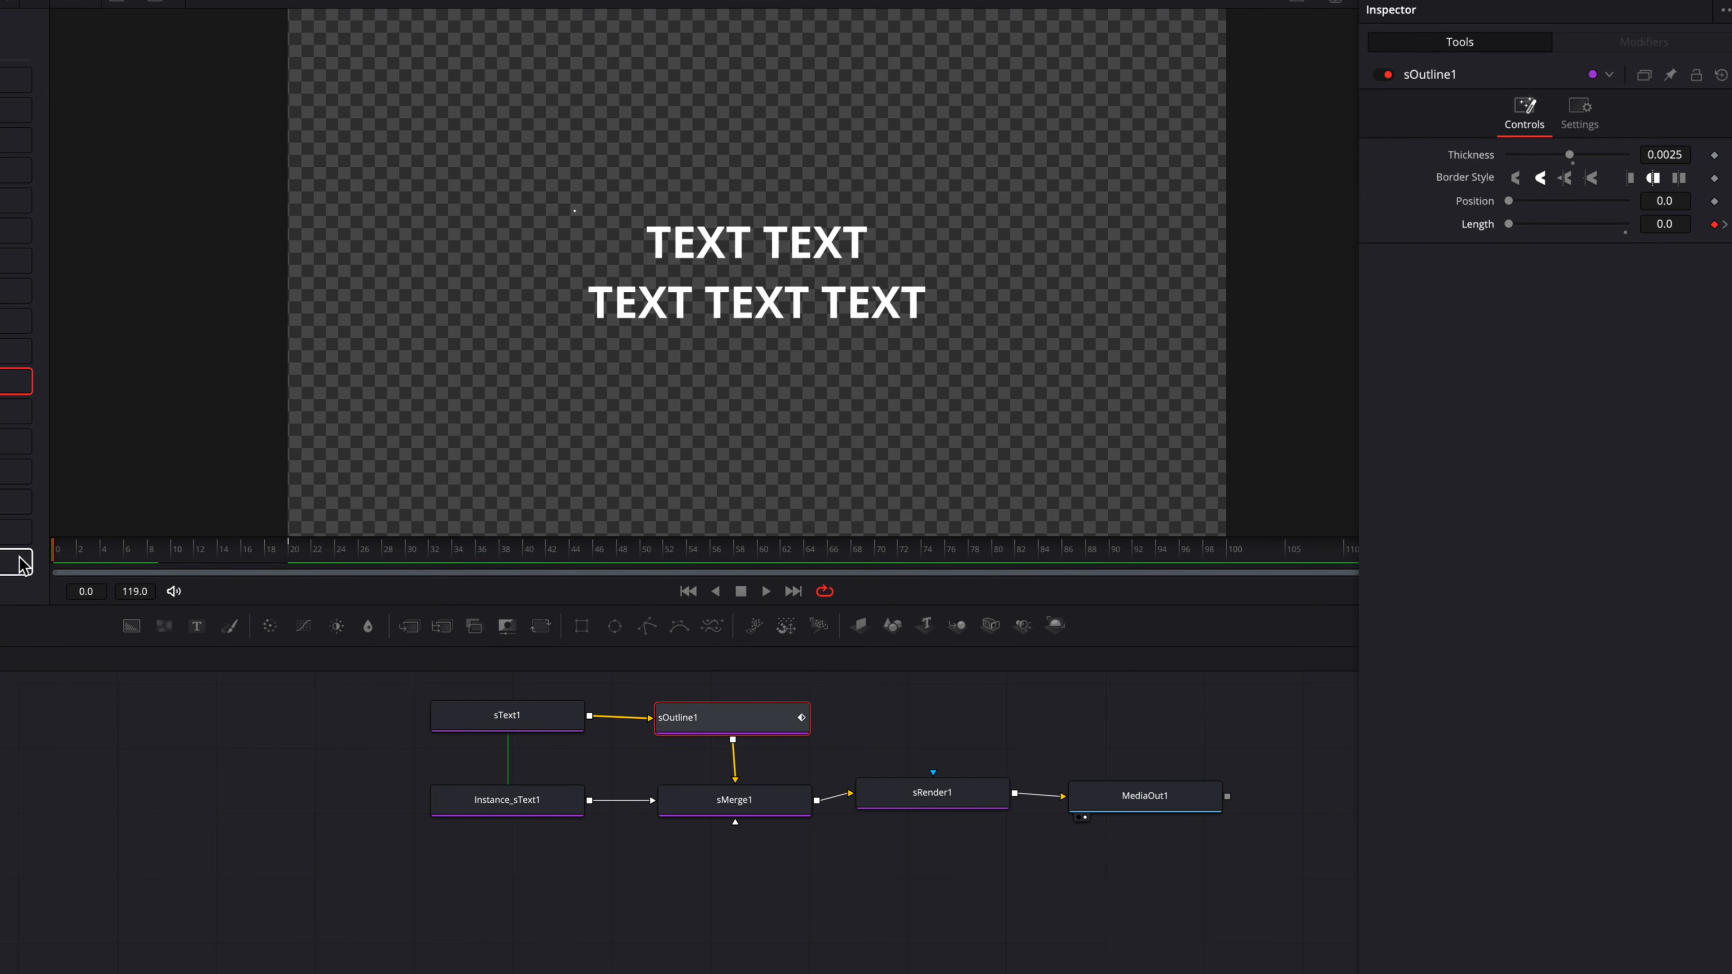
key(space)
key(space)
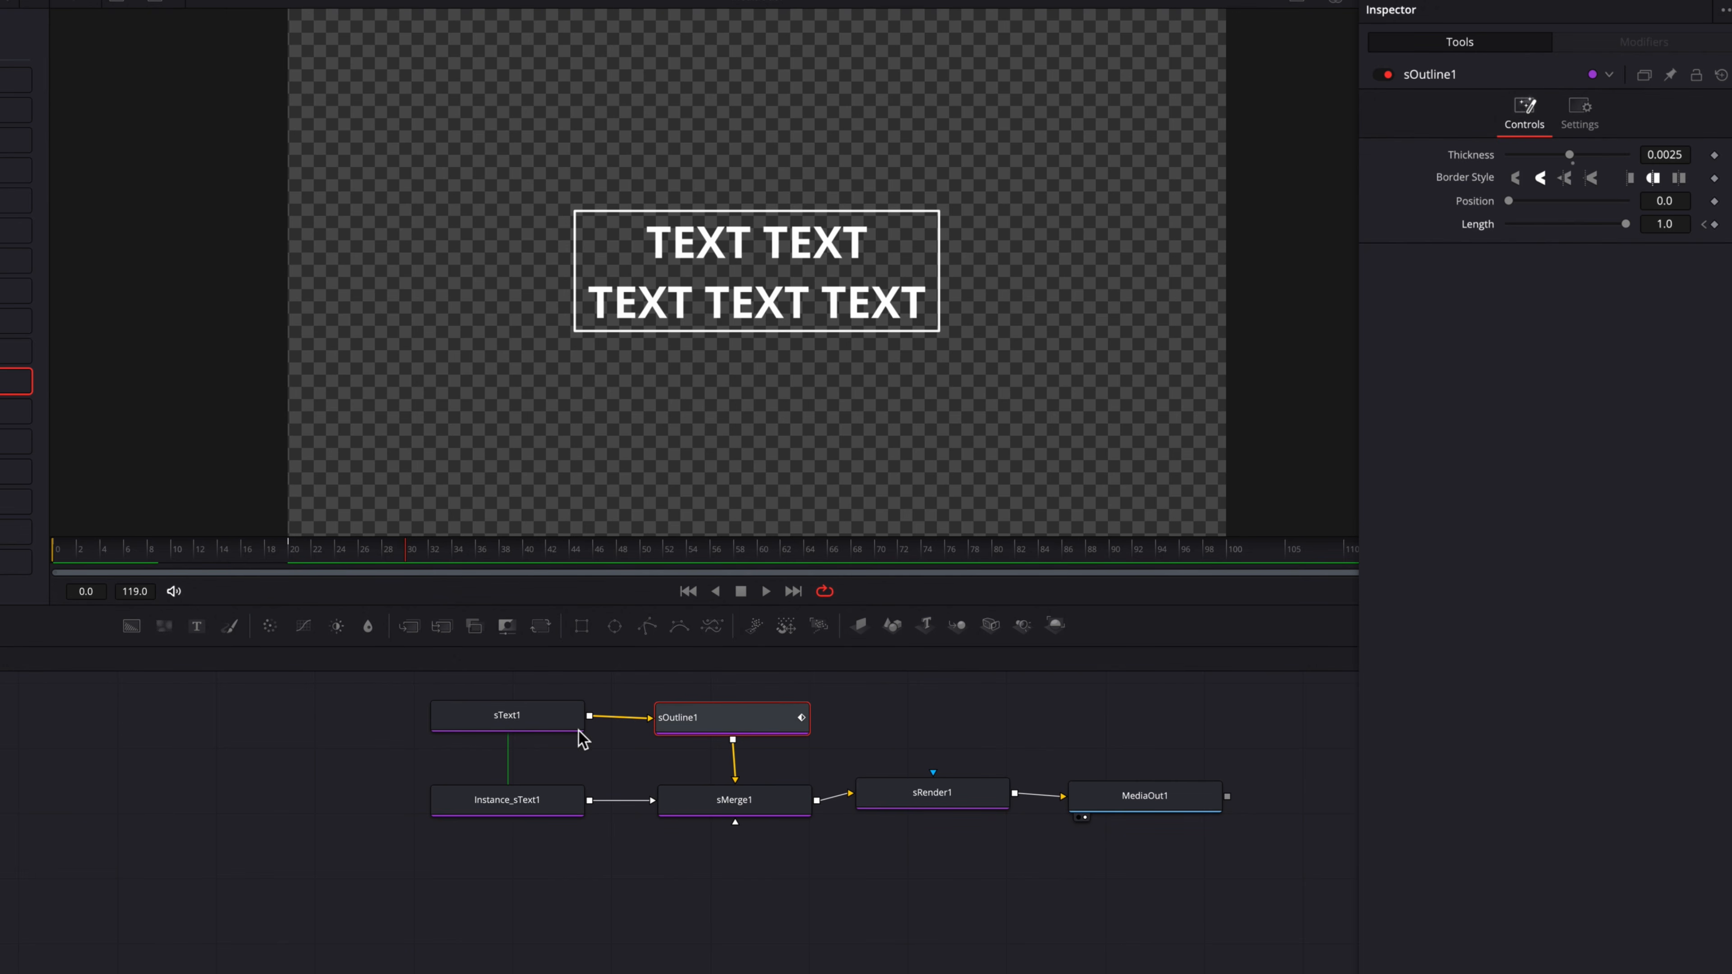
Set sText1's box rounding to 0.161, its vertical extension to 0.112 and its horizontal extension to 0.181.
click(566, 722)
click(1608, 123)
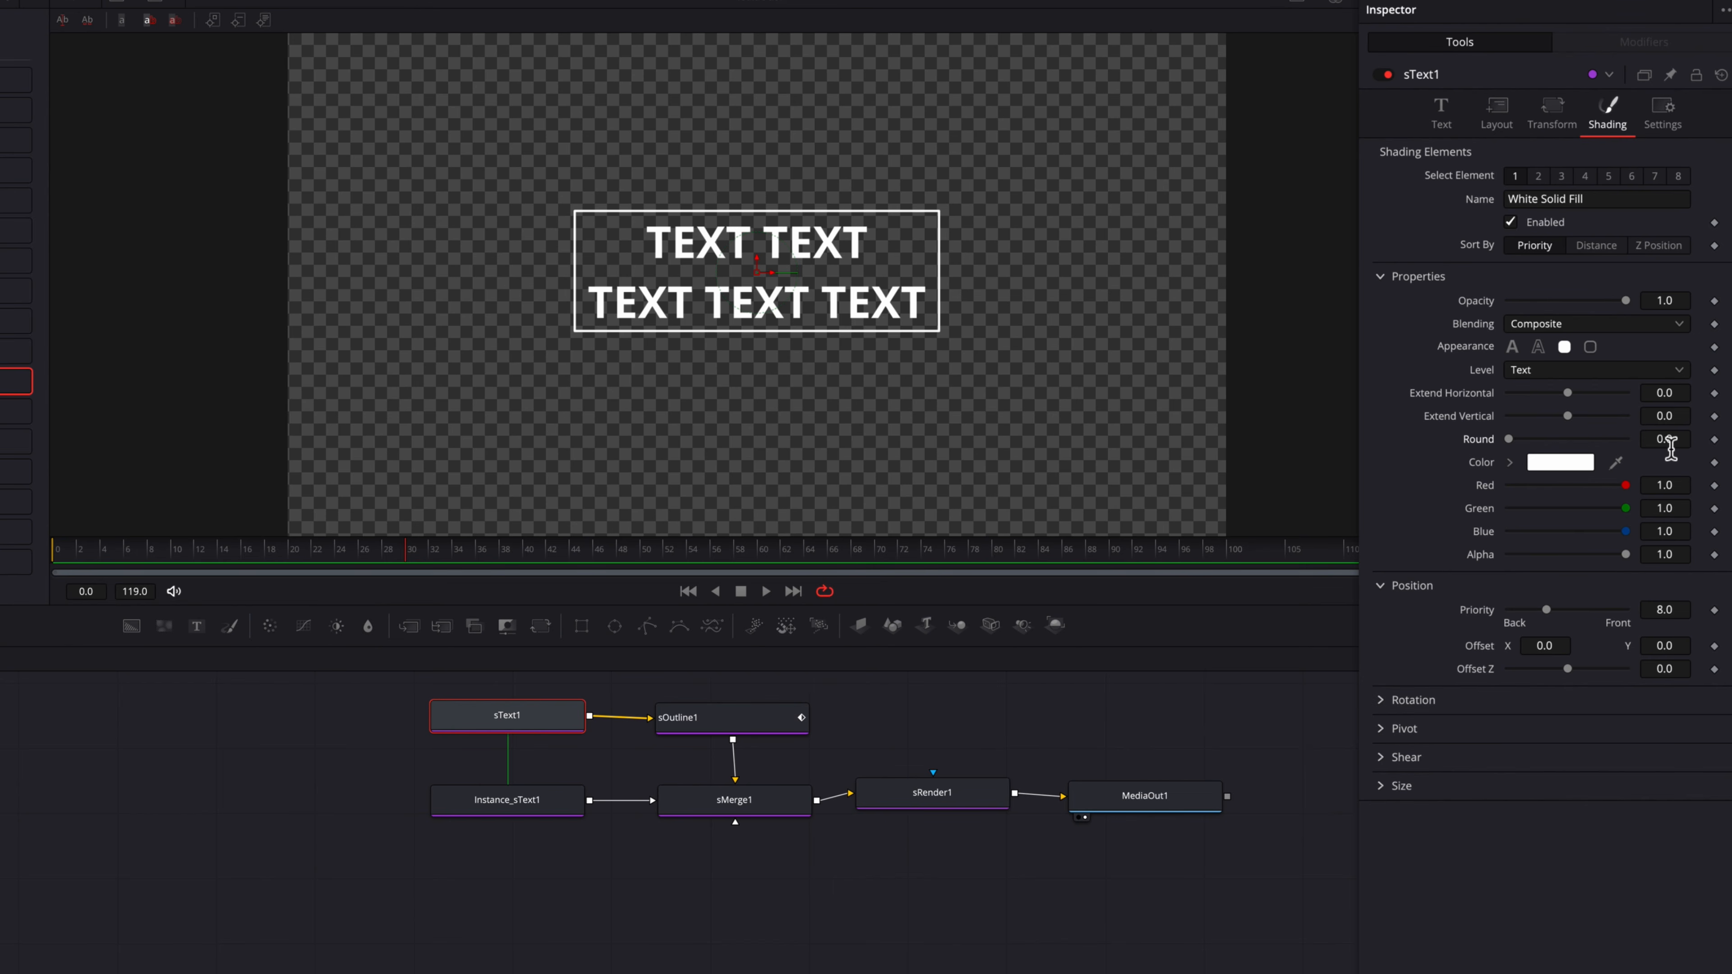
drag(1670, 444, 1716, 444)
drag(1665, 439, 1678, 438)
drag(1665, 415, 1699, 392)
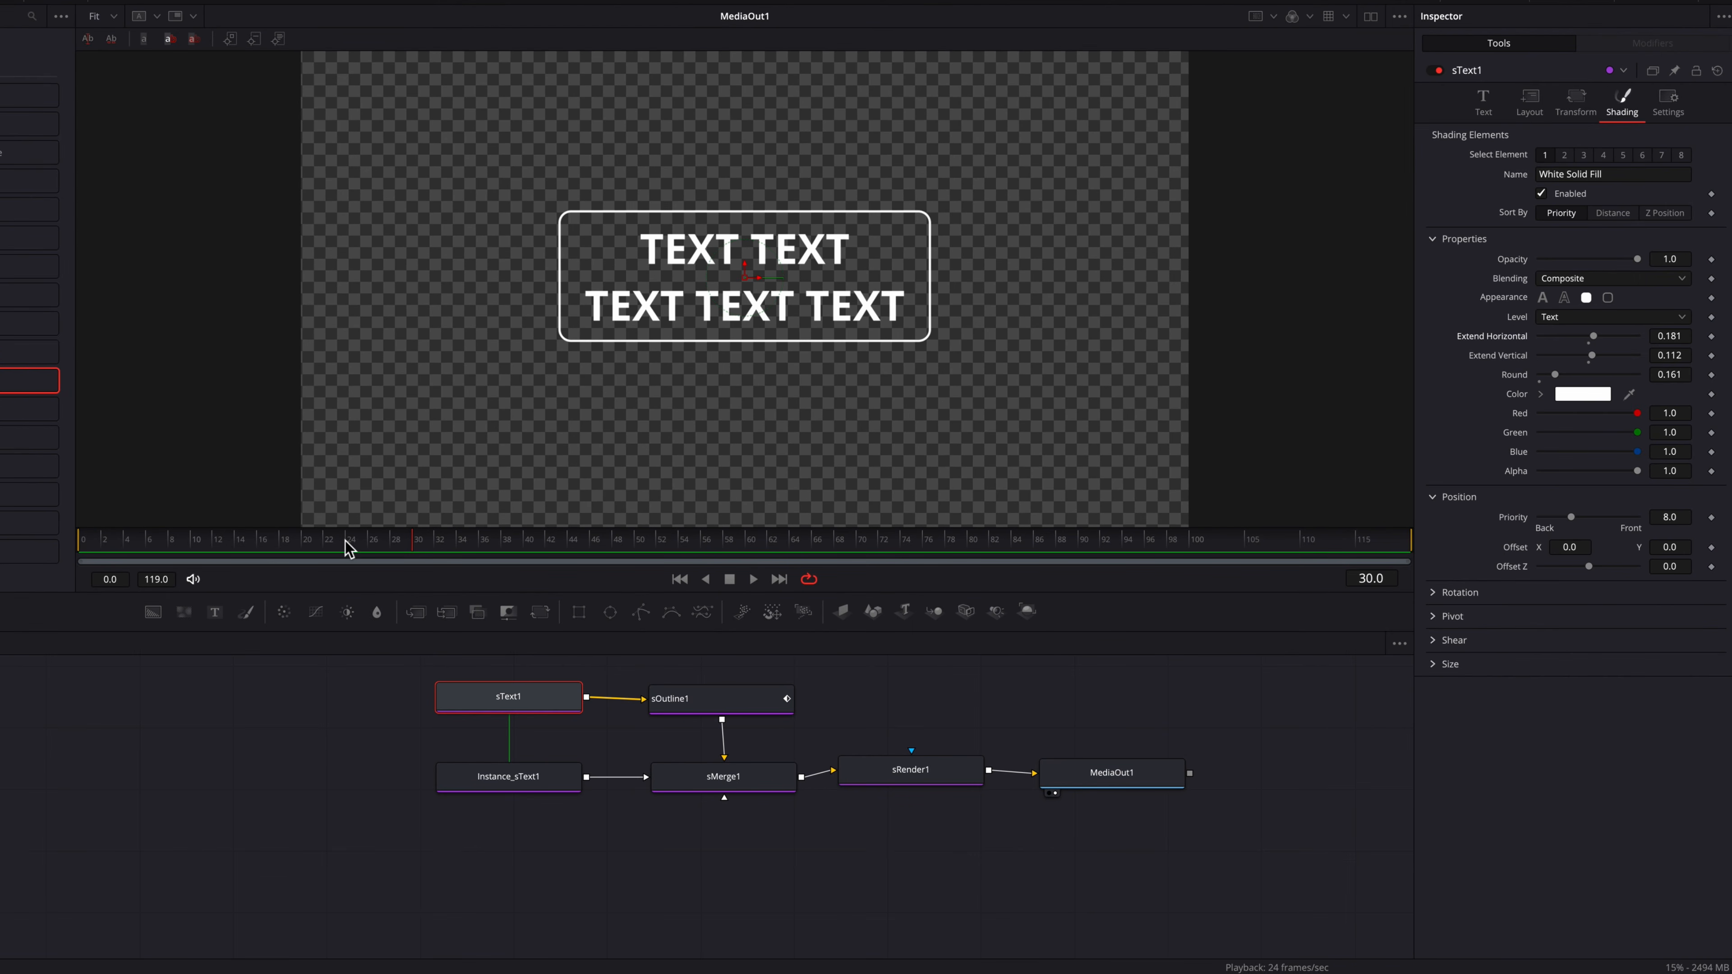
Scrub the rounded outline's animation back to frame 0.
mouse_move(348, 546)
mouse_down()
mouse_move(66, 546)
mouse_move(340, 546)
mouse_move(81, 548)
mouse_up()
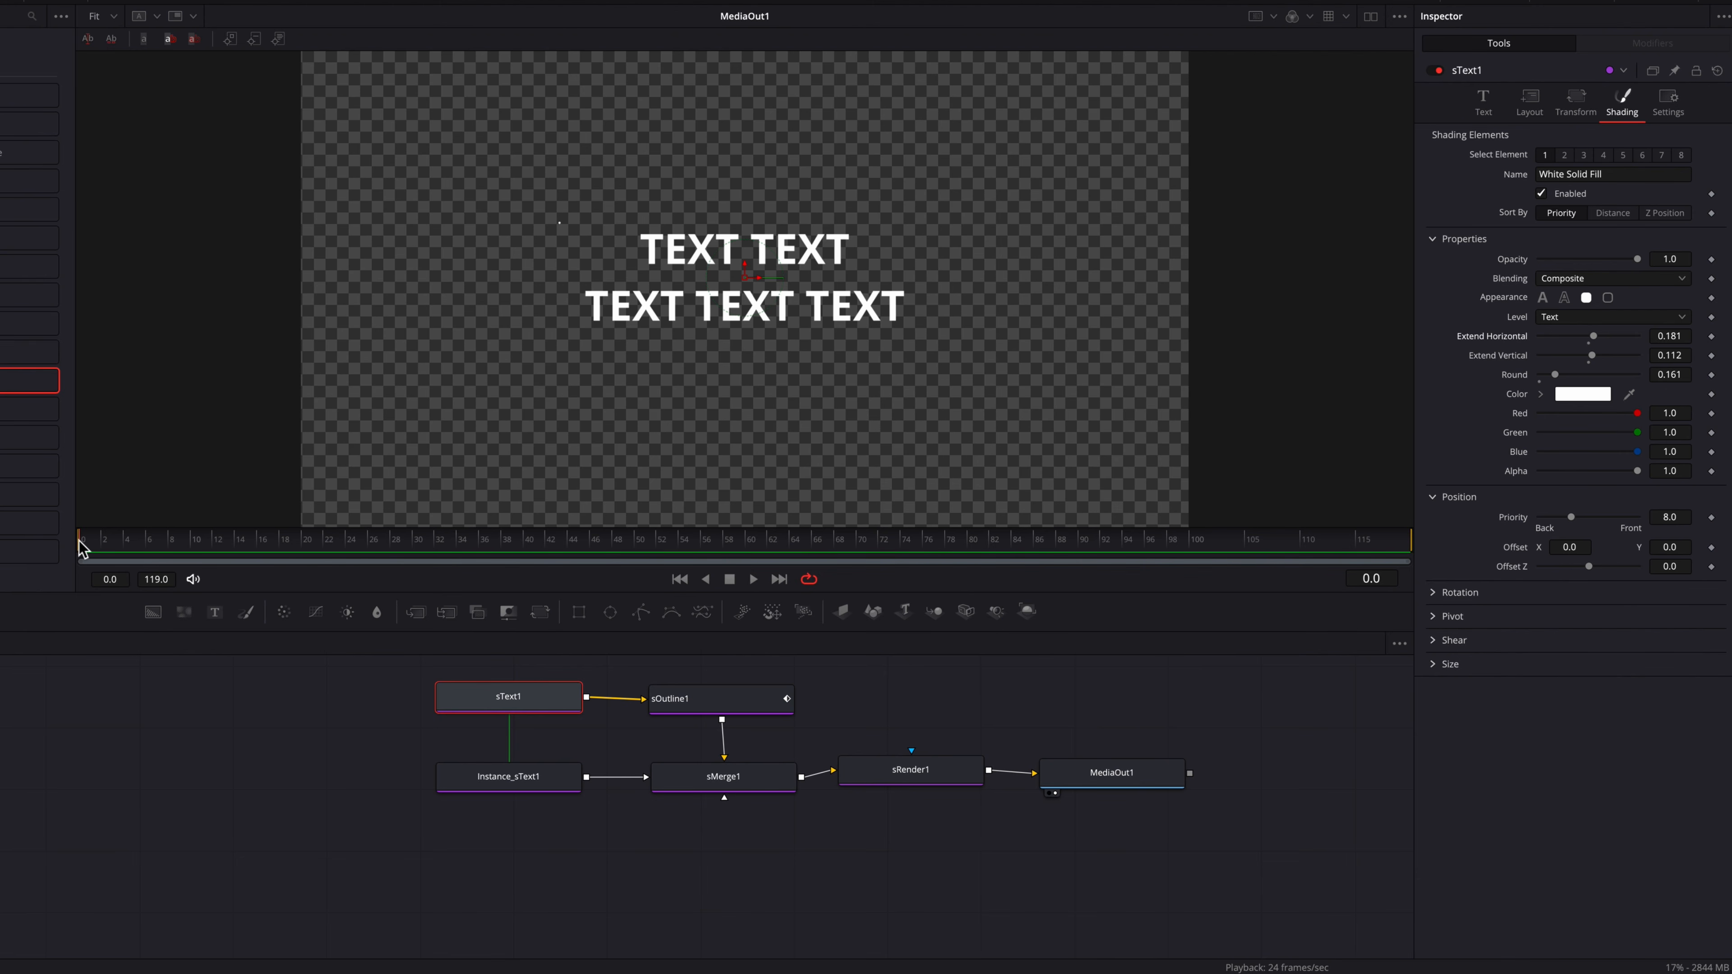